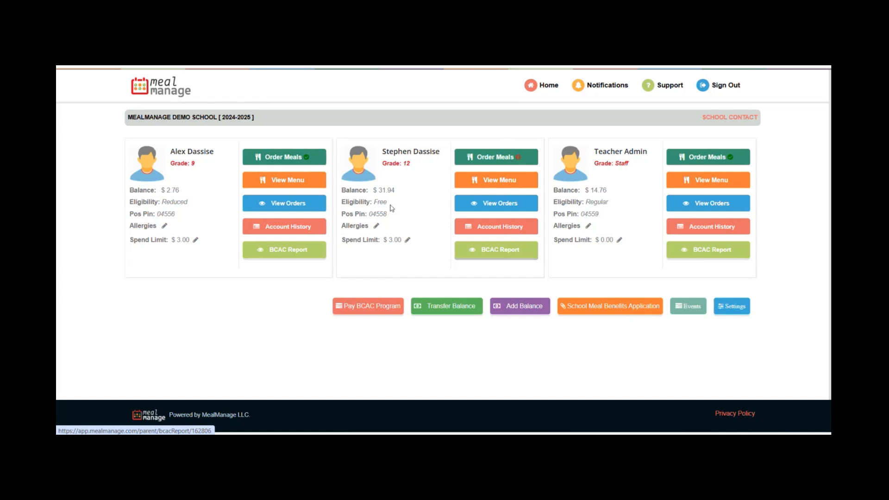
Review the balance, eligibility and POS PIN details on the student and staff account cards
drag(401, 191, 342, 185)
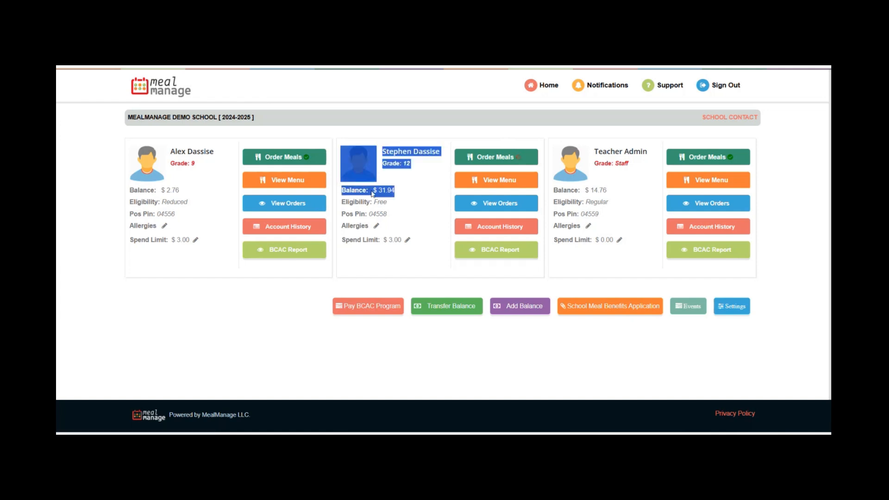
click(401, 189)
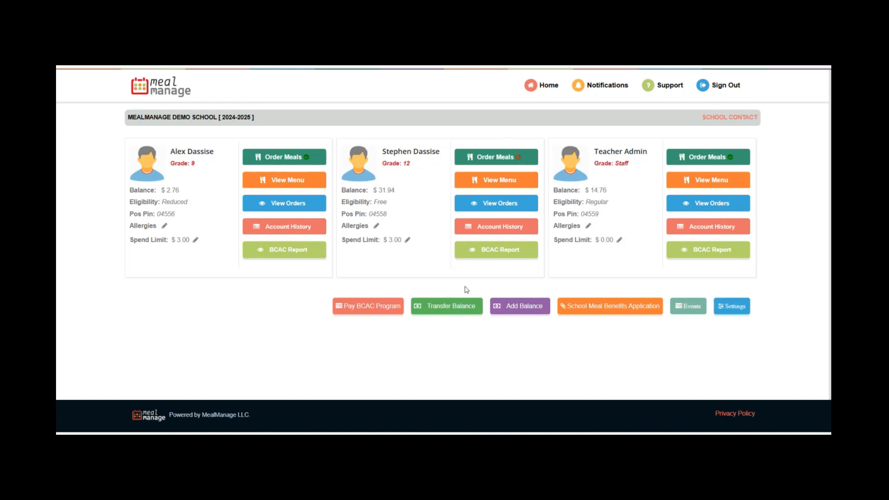
drag(395, 189, 367, 202)
click(411, 200)
drag(192, 202, 155, 203)
drag(554, 202, 598, 204)
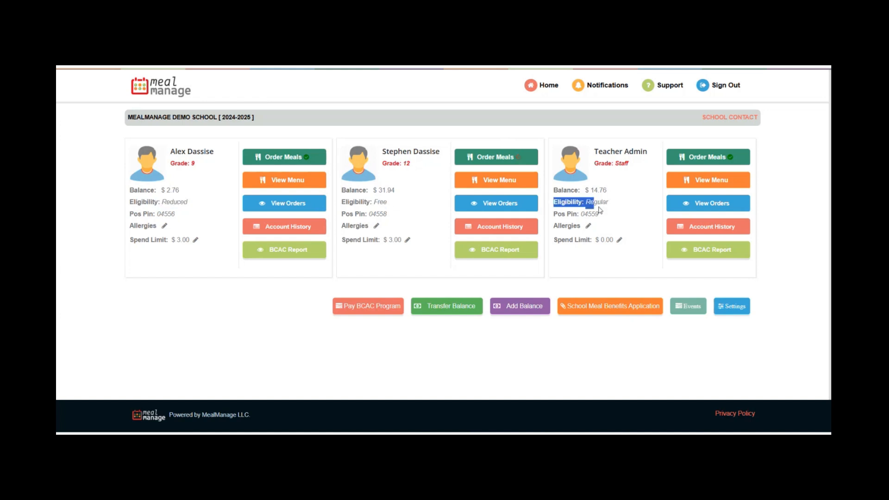
click(344, 219)
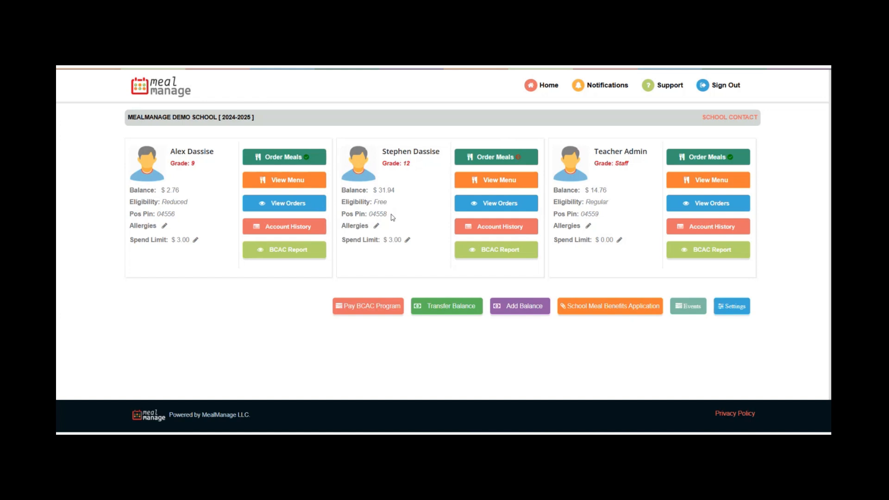
drag(391, 214, 362, 214)
click(391, 209)
Check the grade 12 student's allergy settings without changing them, and open that student's spend limit
click(378, 227)
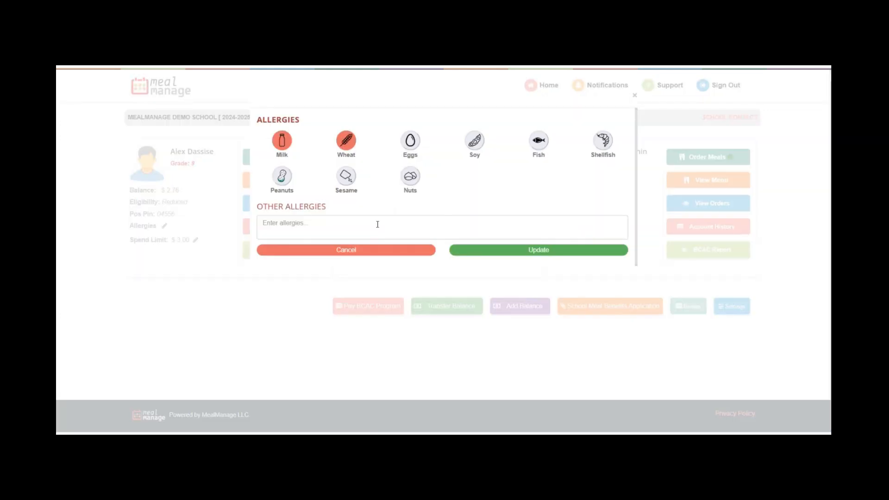
click(374, 253)
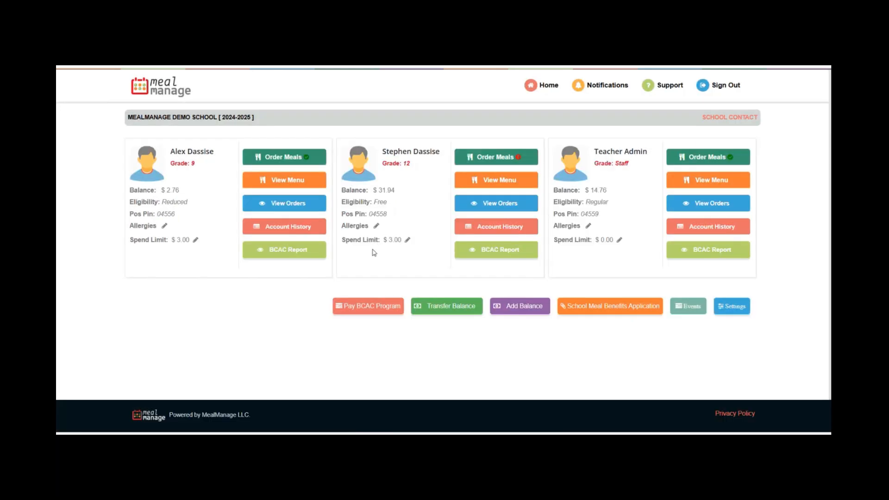
click(407, 240)
click(407, 242)
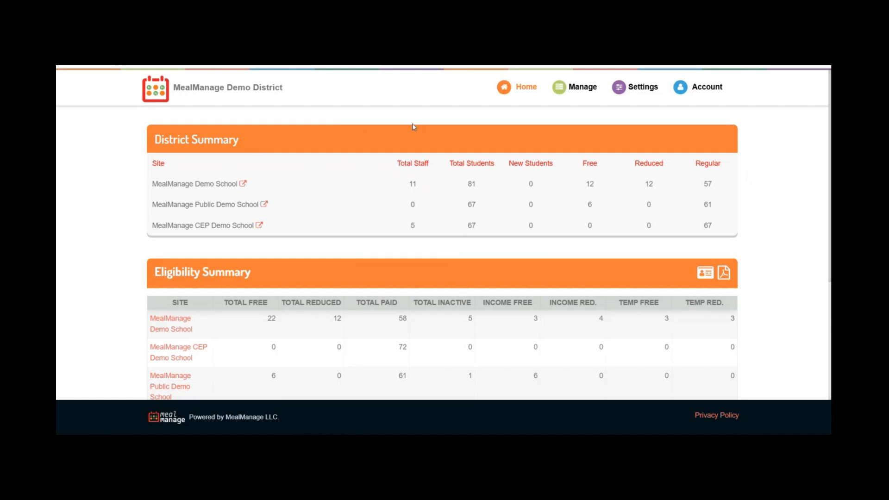
Look over the management options offered in the MealManage Demo District portal
mouse_move(587, 92)
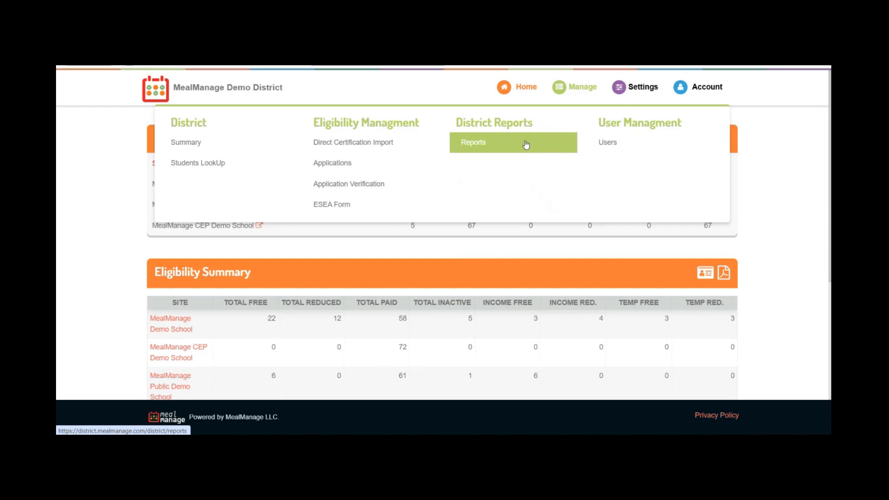
click(572, 91)
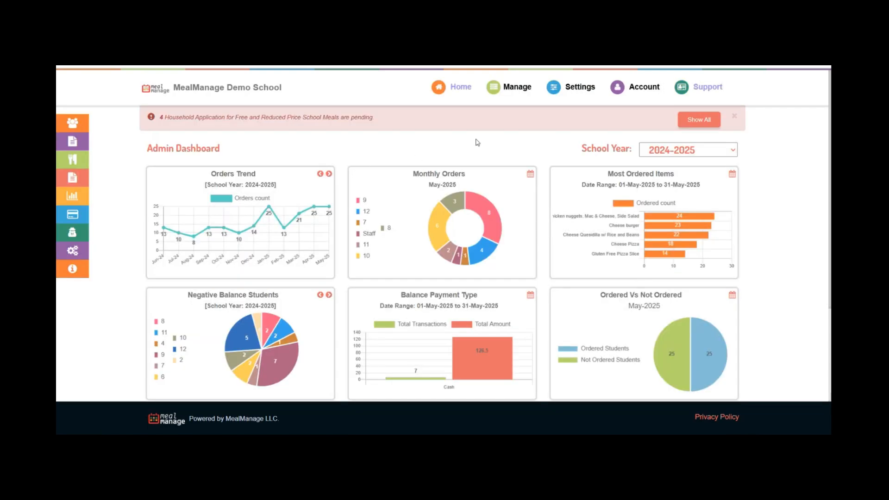
Open the school's Manage Students list, select all students and clear the selection again
click(518, 100)
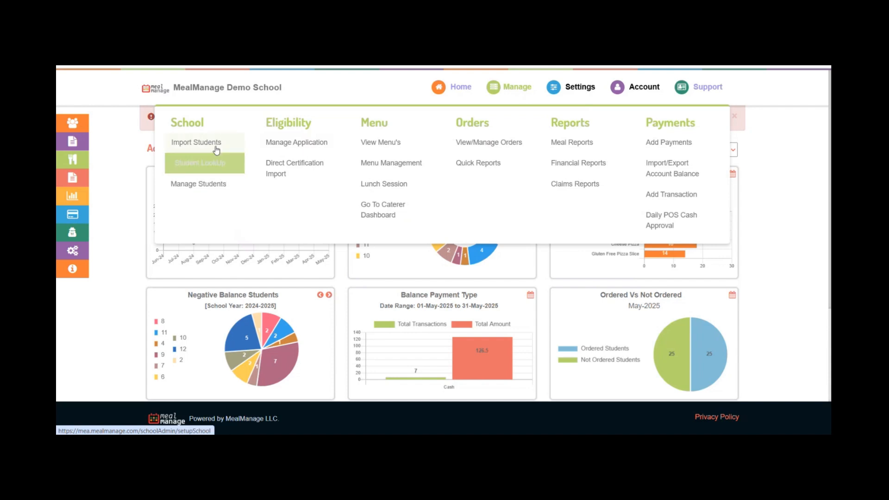
click(217, 187)
click(222, 189)
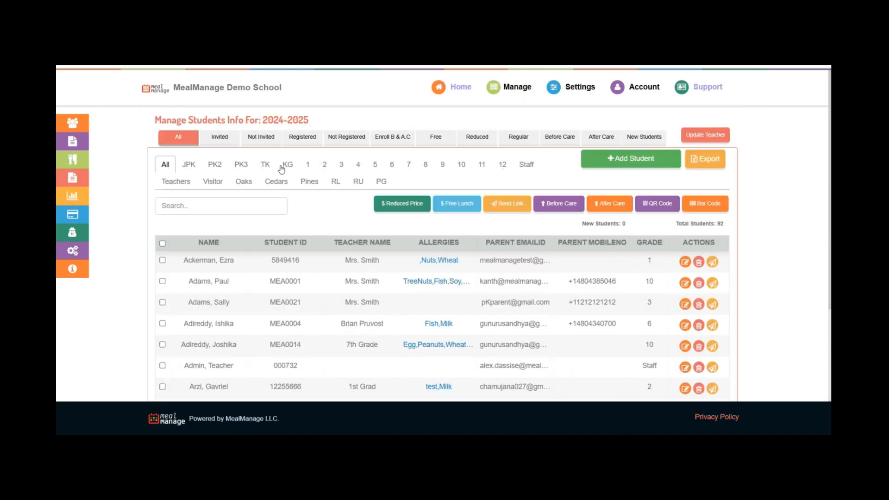
click(163, 243)
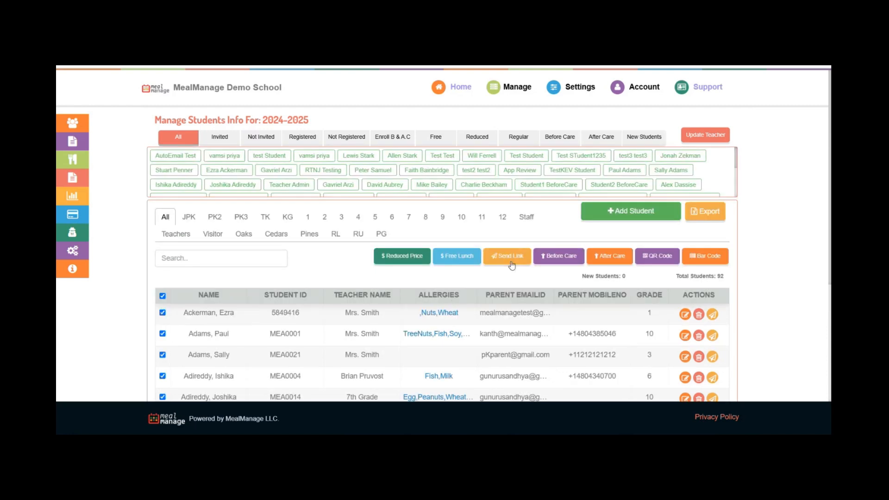
click(162, 296)
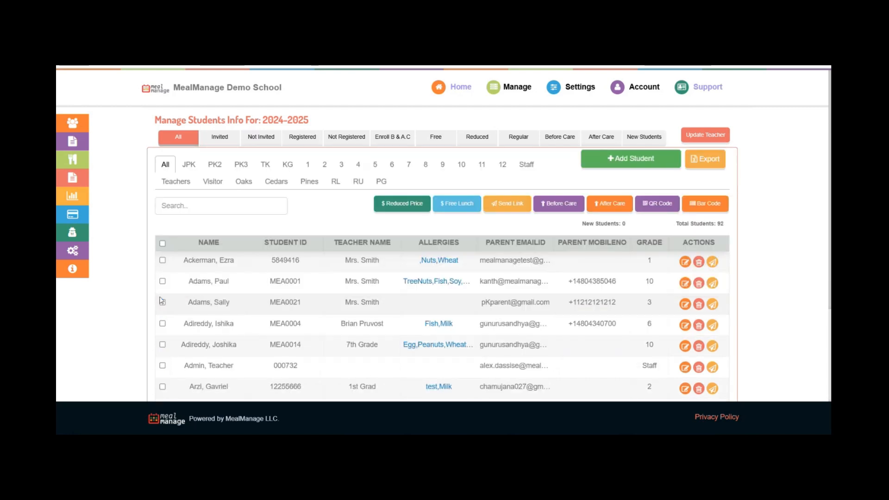
Open Manage Application and review the eligibility summary and the School Meal Benefits Program applications
click(445, 96)
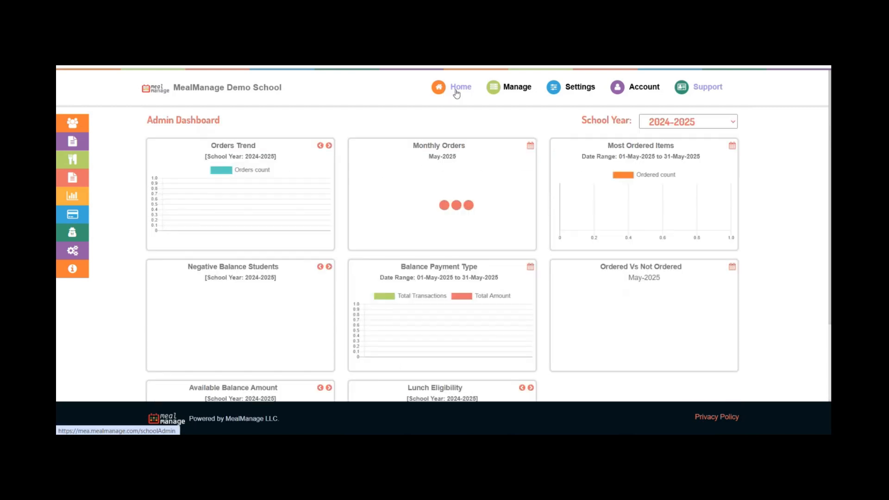
click(510, 92)
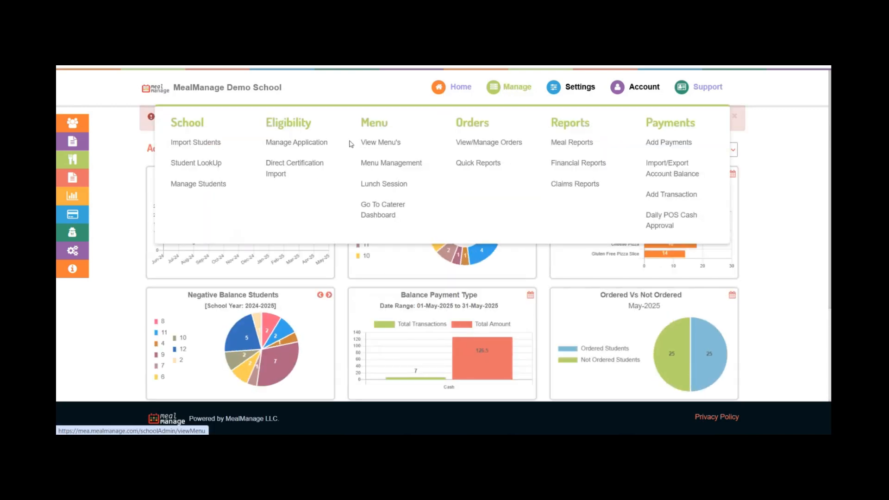
click(304, 142)
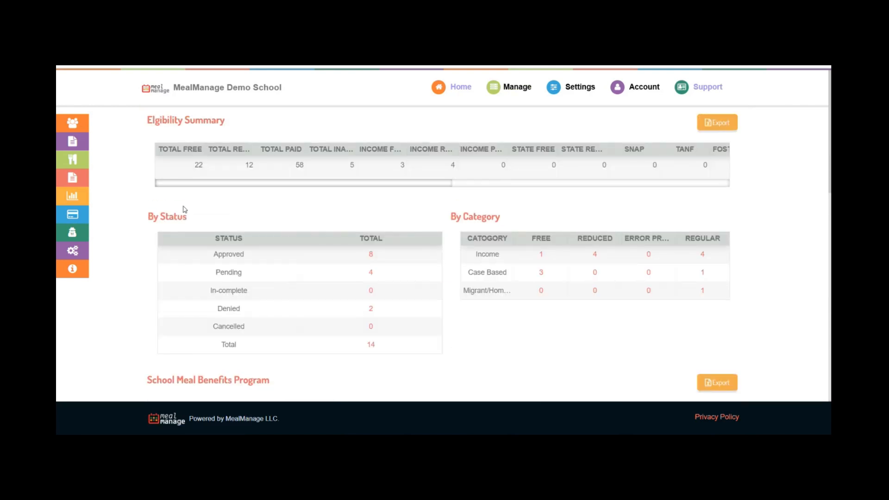
scroll(132, 254, down, 2)
scroll(131, 254, down, 5)
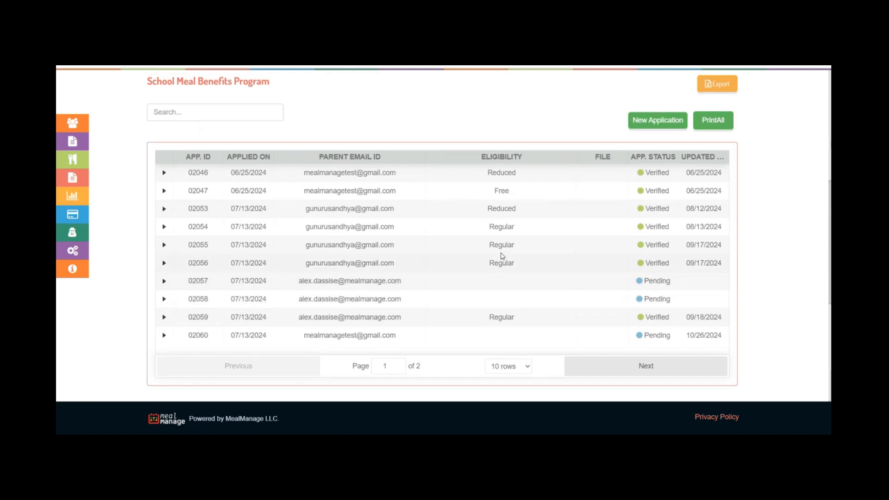
scroll(502, 254, up, 7)
Open the May 2025 lunch orders, select all of them and try to cancel the ordered meals
click(506, 83)
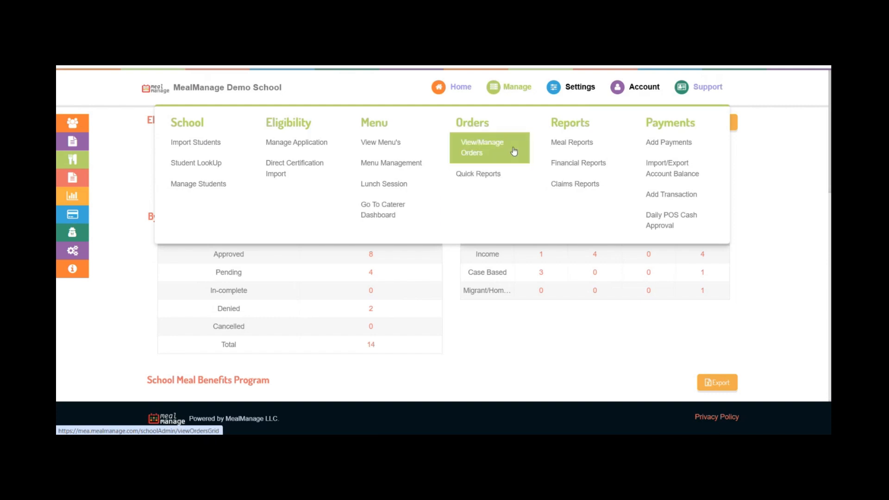
click(497, 149)
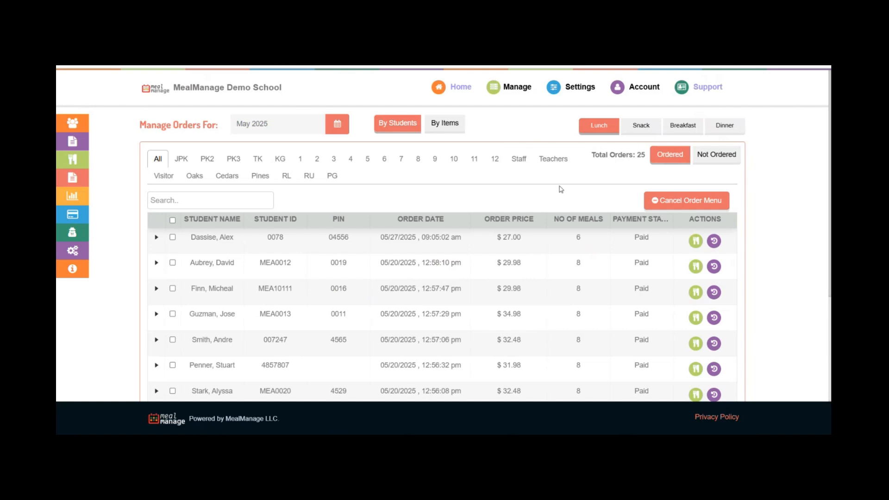
click(173, 220)
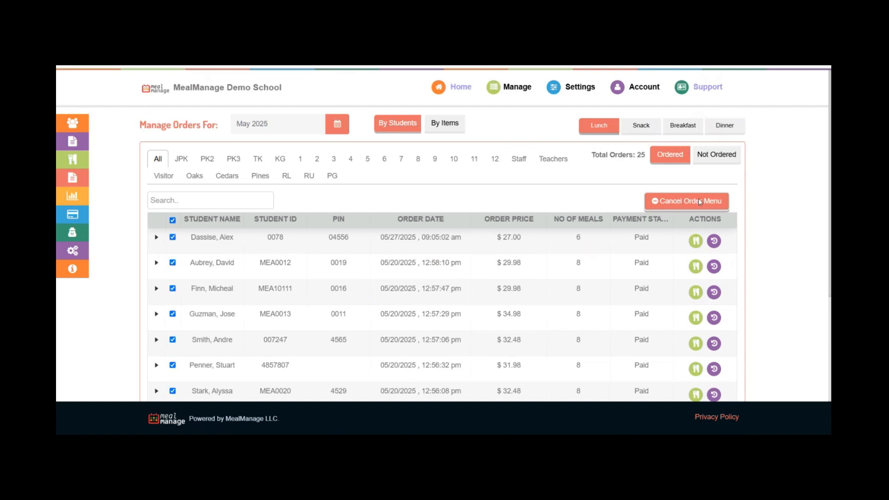
click(699, 203)
click(480, 269)
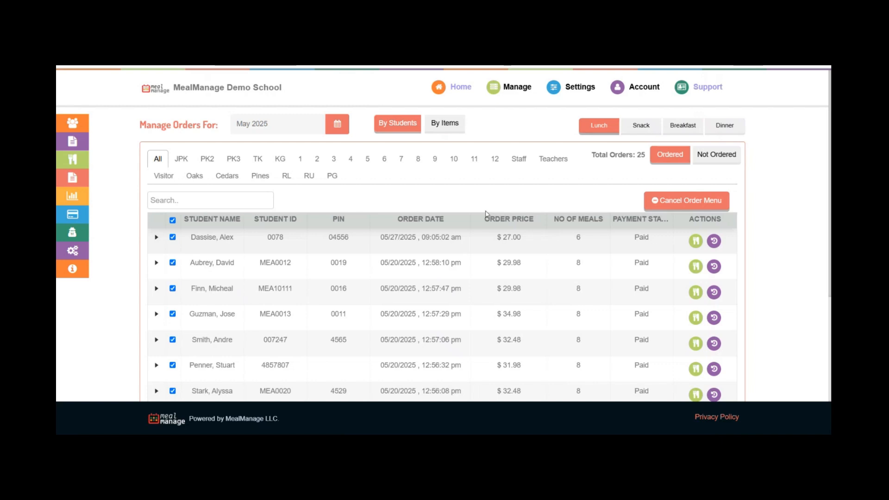
Open the lunch Caterer report in Meal Reports and review it in monthly view for May 2025
click(514, 87)
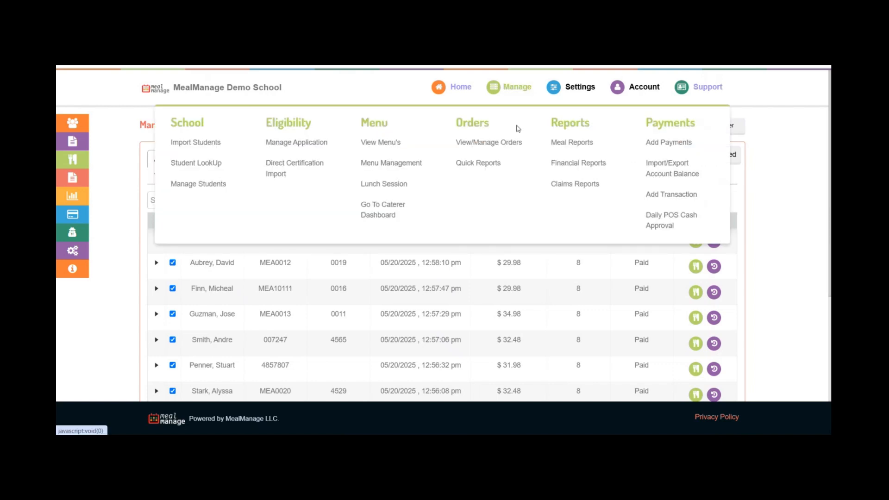
click(588, 145)
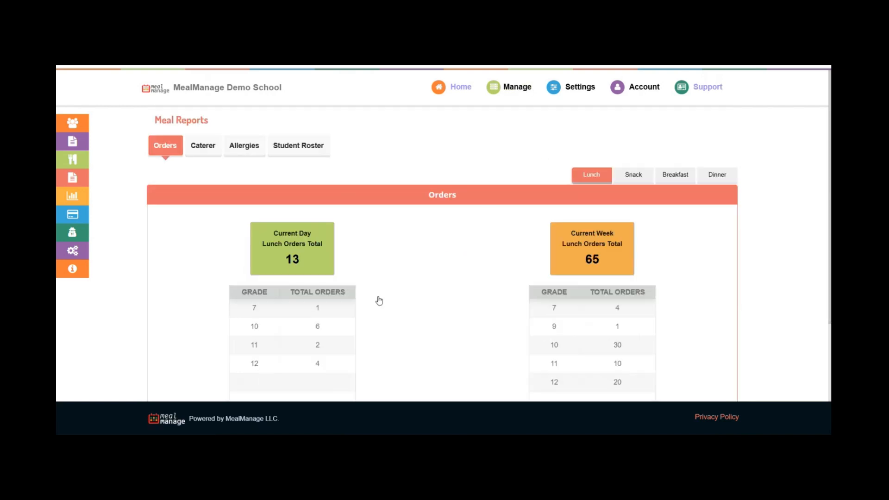
click(202, 146)
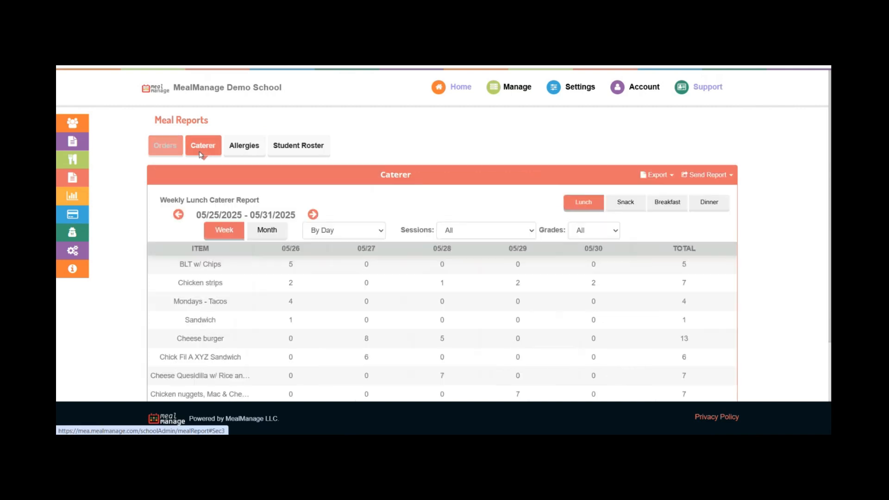
click(266, 230)
scroll(133, 252, down, 3)
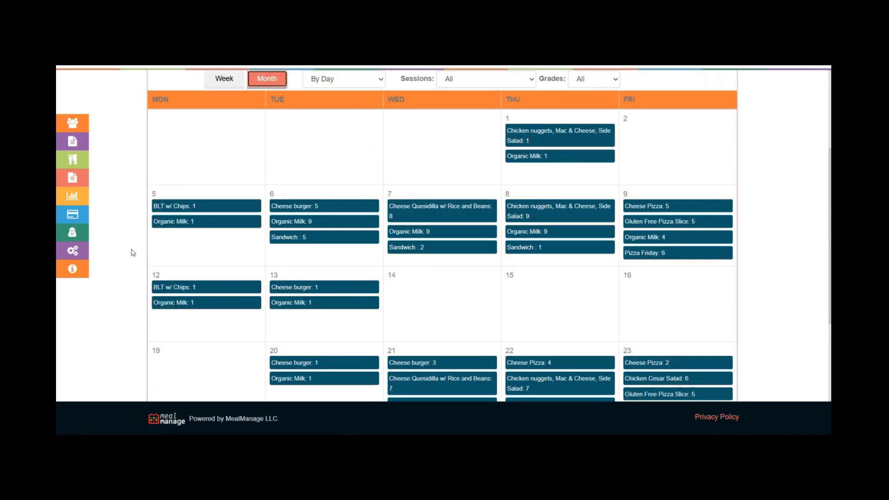
scroll(132, 253, up, 4)
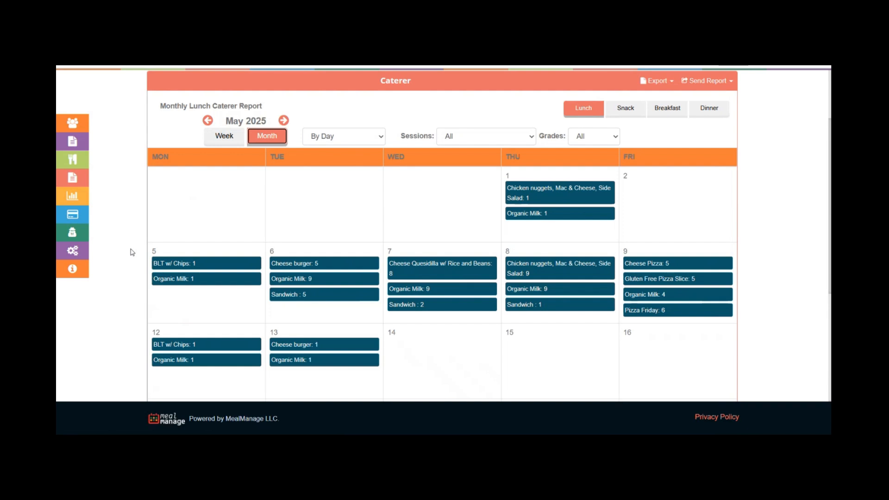
Open the Financial Reports page and look over the available reports
click(514, 92)
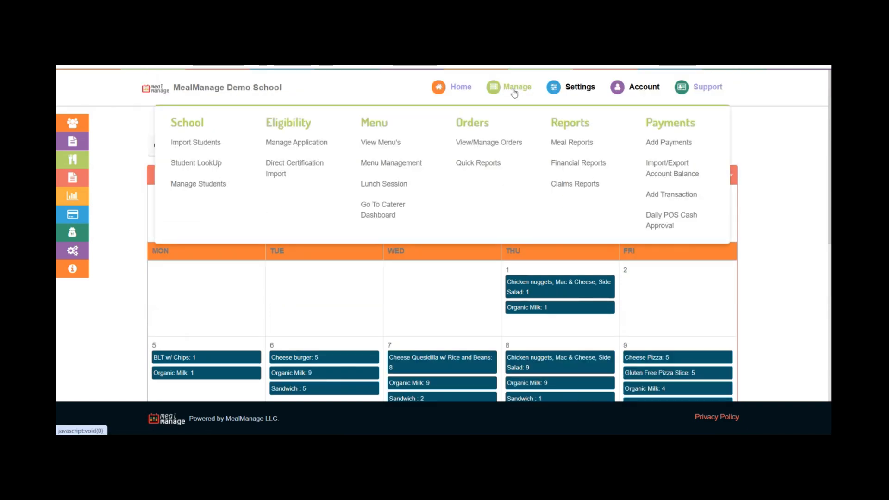
click(570, 167)
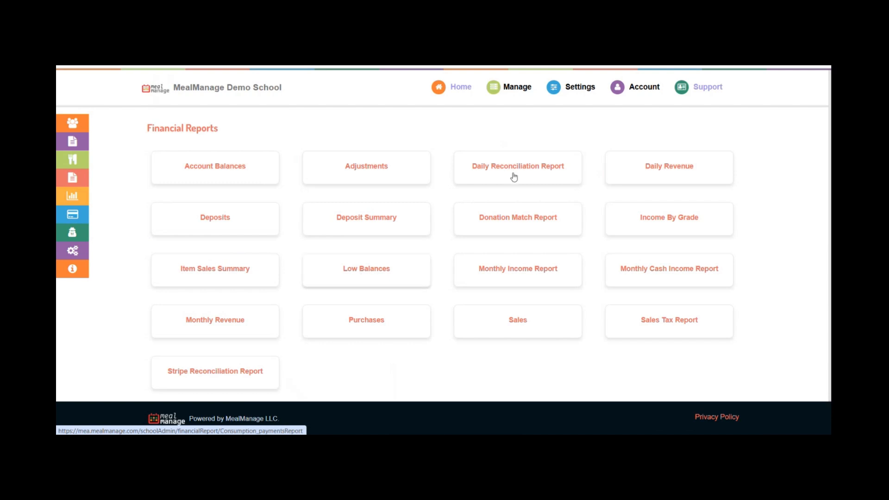
click(523, 88)
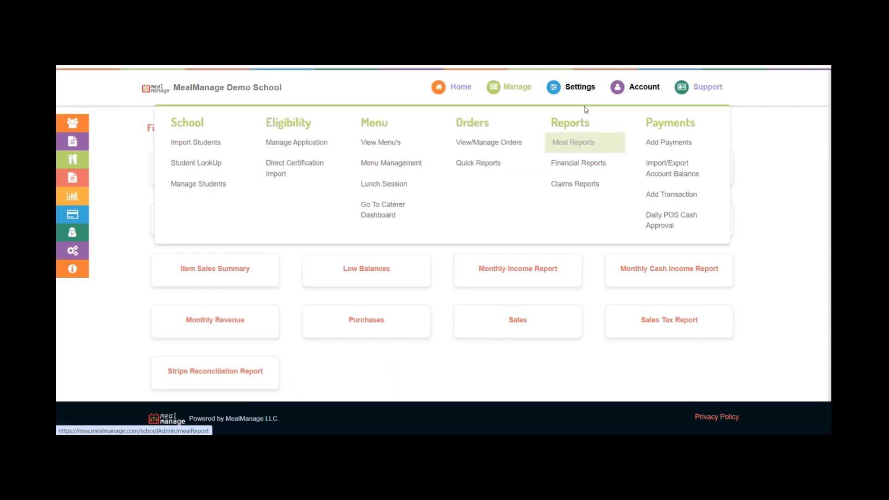
In the Low Balance Email setup, add Wednesday and Friday as run days and set the minimum balance to -10
click(586, 88)
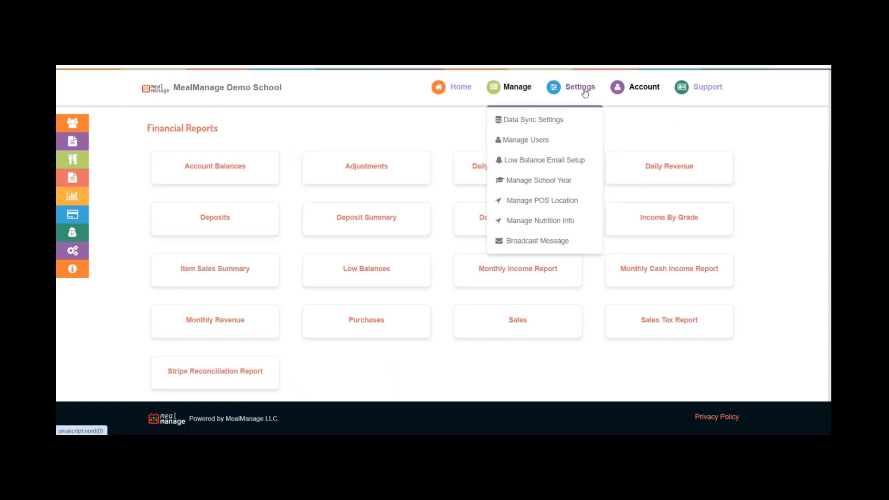
click(548, 160)
click(408, 178)
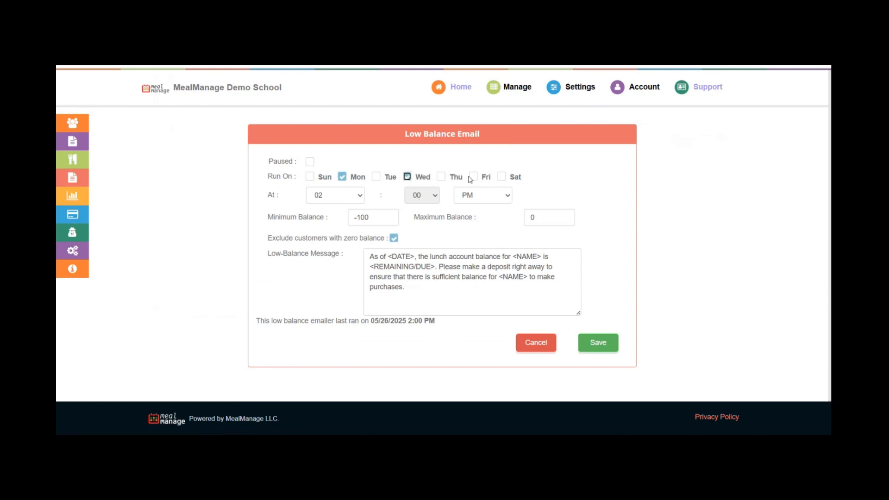
click(473, 177)
click(377, 216)
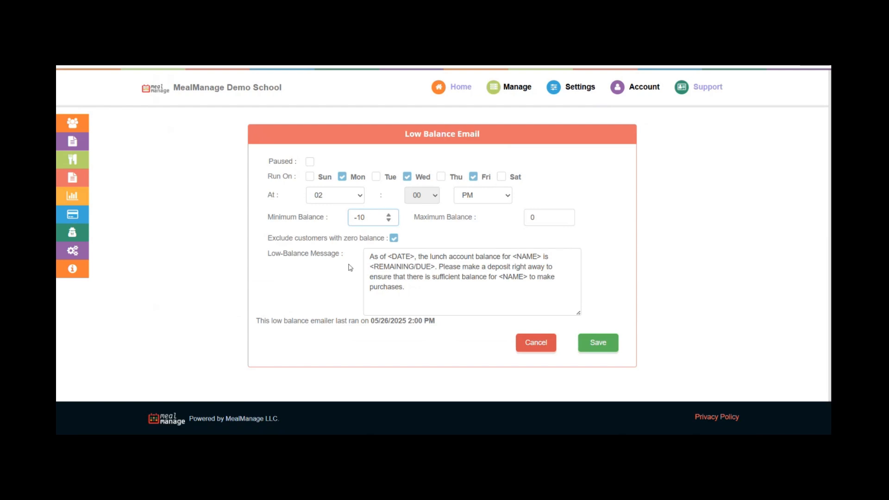
click(350, 278)
Open the Reimbursement Claim Report within Claims Reports and review its report options and date range
click(513, 92)
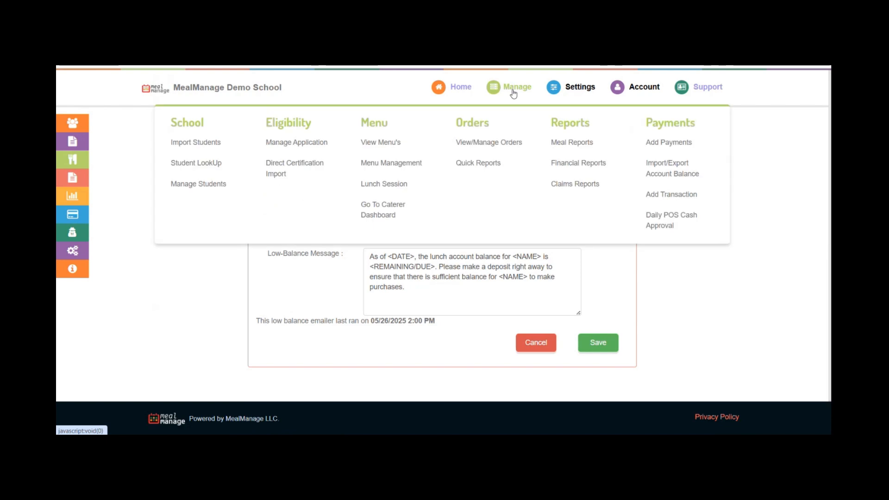
click(575, 182)
click(329, 154)
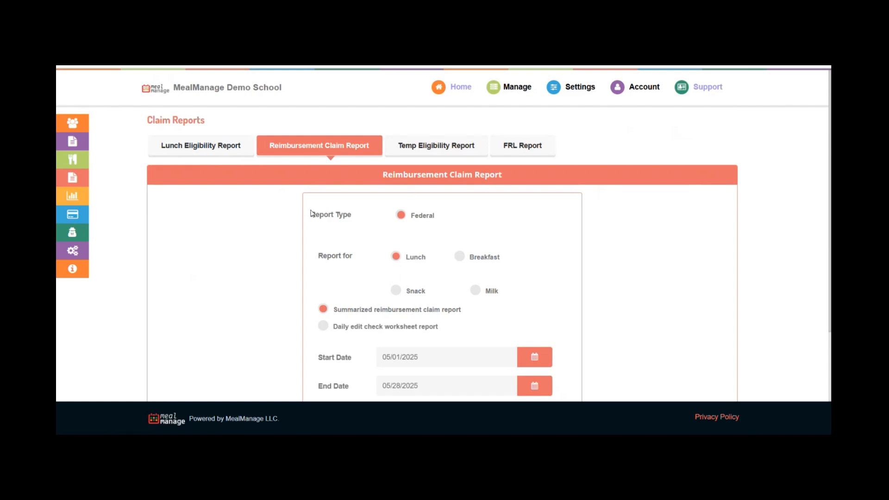
scroll(312, 213, down, 1)
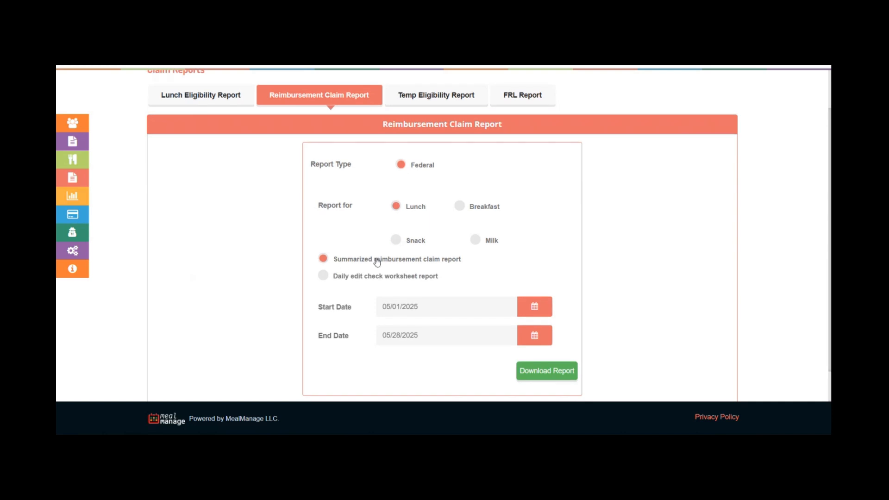
Switch the claim report to the daily edit check worksheet, then back to the summarized reimbursement claim report
click(322, 276)
click(323, 258)
scroll(324, 259, up, 1)
Open the Add Payments page, review the payment types available for the first listed student, and close the payment form
mouse_move(524, 105)
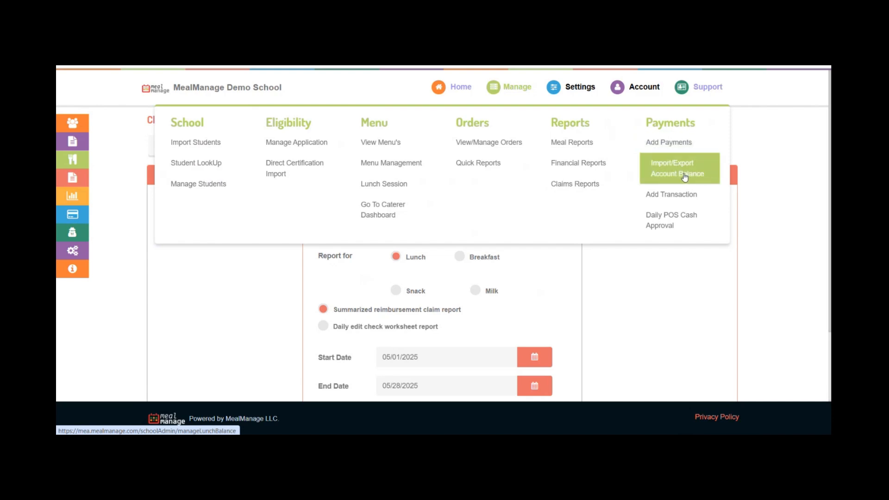
click(691, 147)
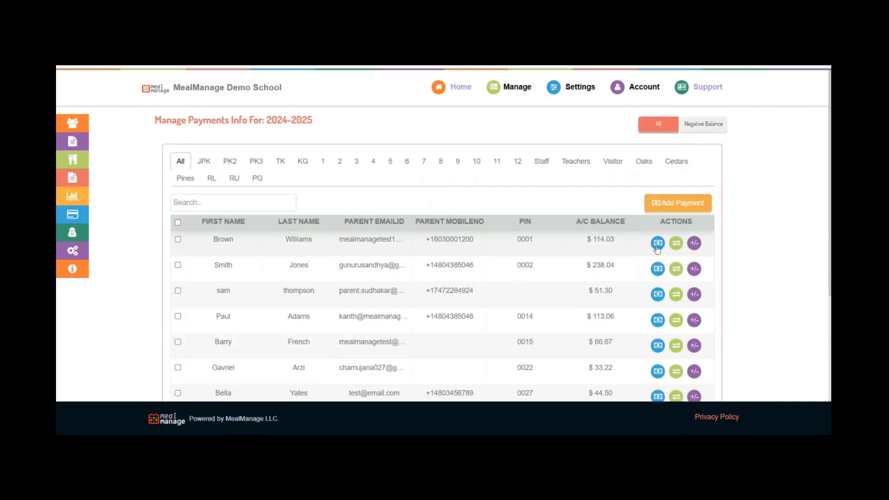
scroll(561, 179, down, 1)
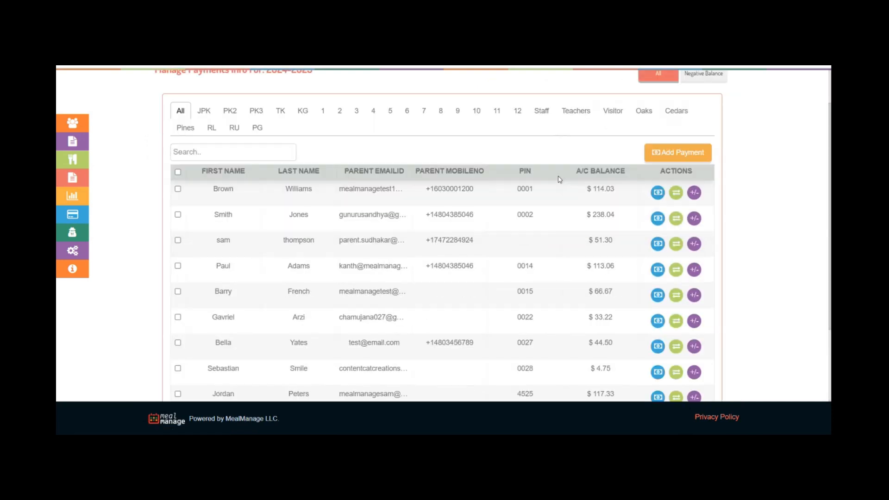
click(658, 195)
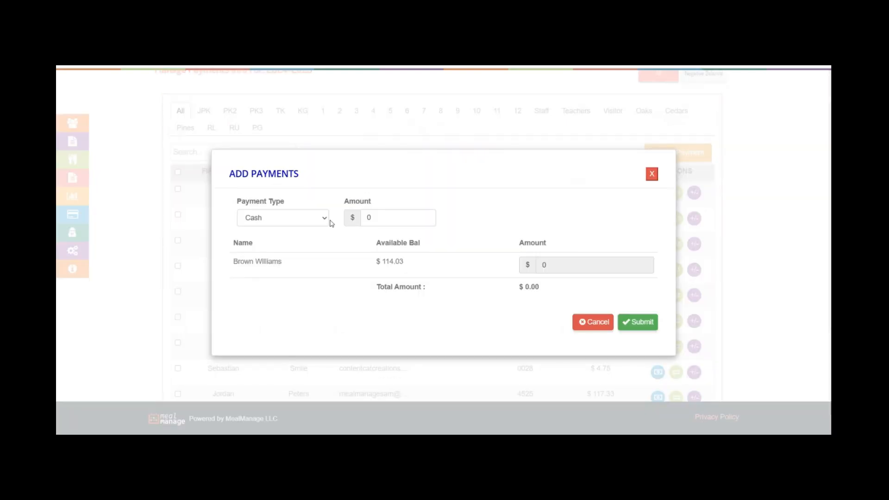
click(310, 222)
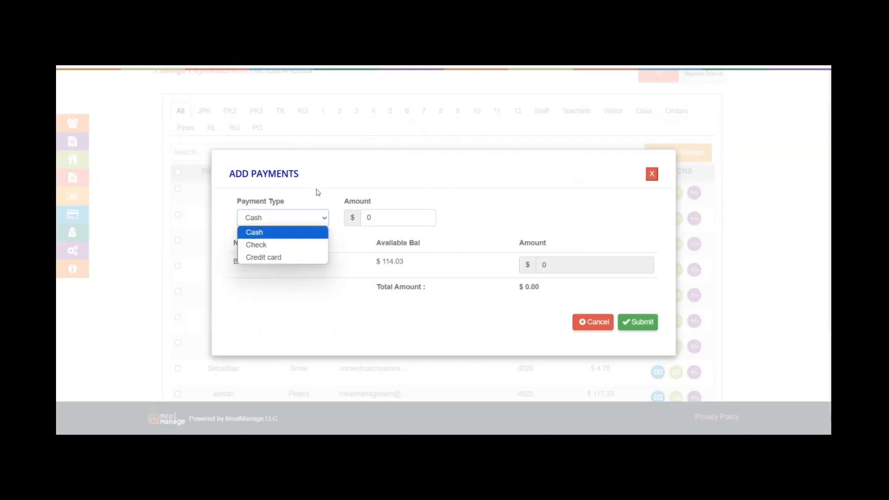
click(669, 165)
click(652, 174)
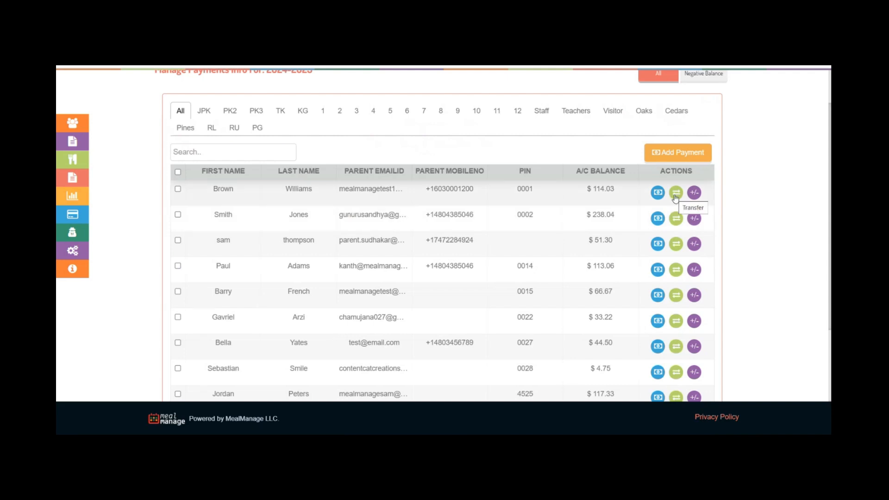
Open the payment adjustment for the first listed student, try the Debit/Credit adjustment type, and close it without submitting
click(694, 193)
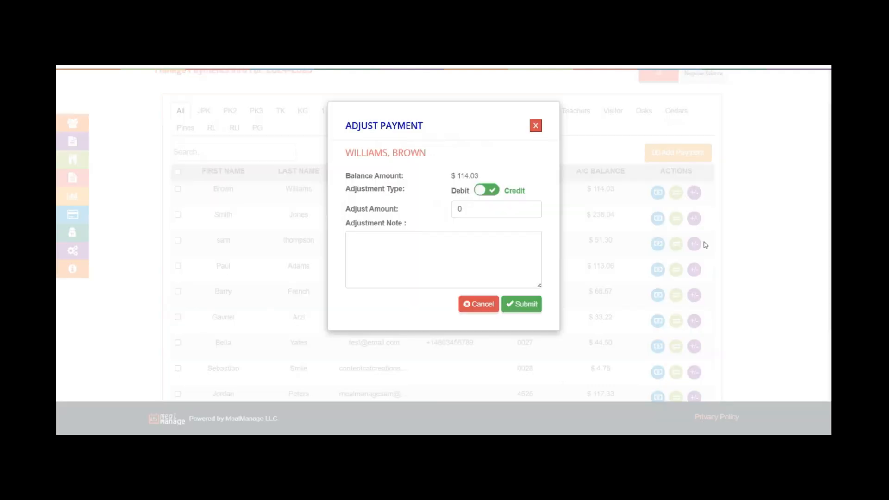
click(490, 191)
click(491, 191)
click(531, 127)
Switch to the caterer dashboard, open the Ingredients catalog, and look through the full ingredient list
click(453, 100)
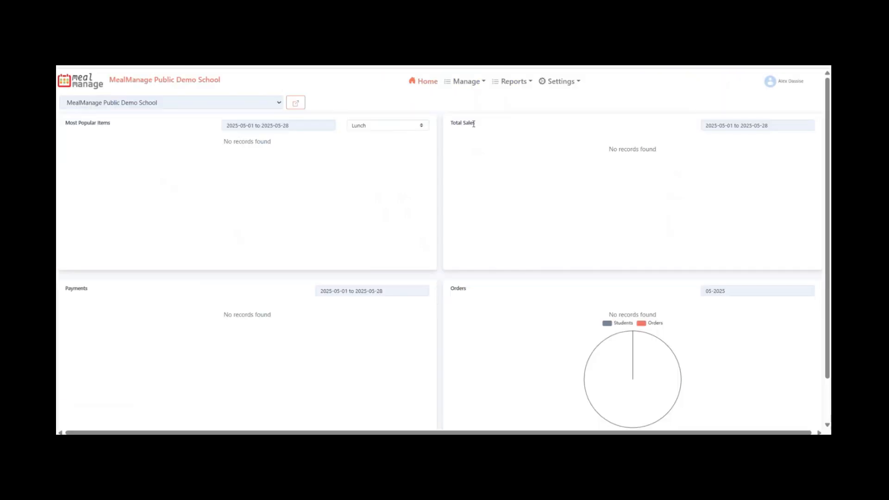
click(458, 86)
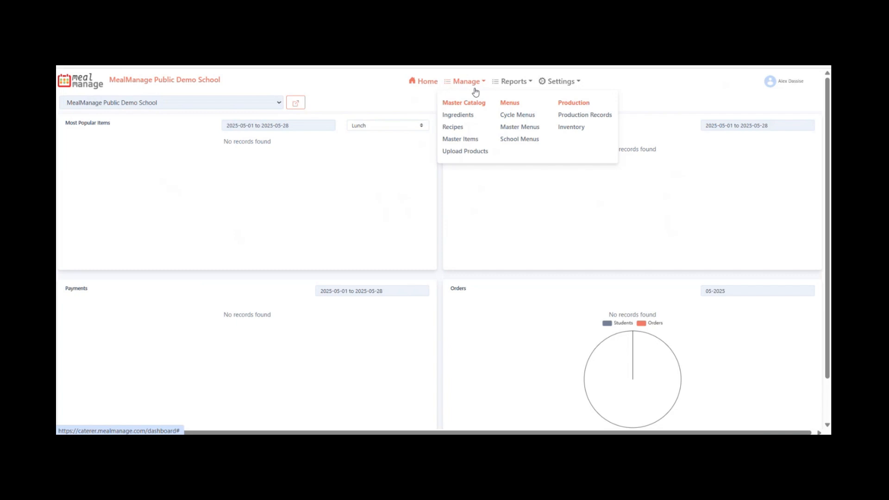
click(460, 114)
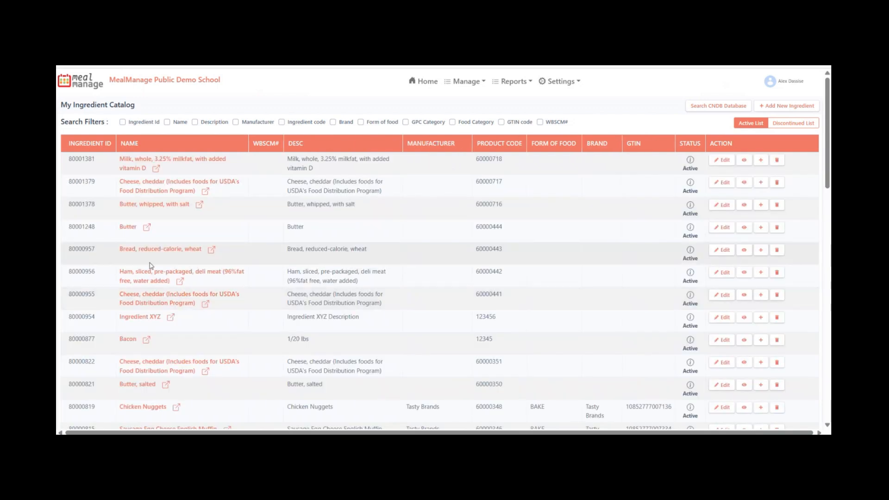
scroll(149, 262, down, 8)
scroll(149, 262, down, 8)
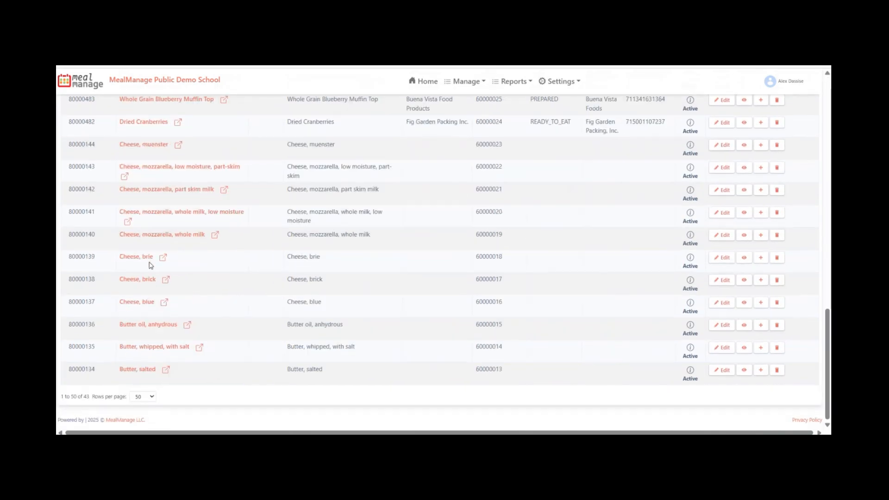
scroll(254, 308, up, 15)
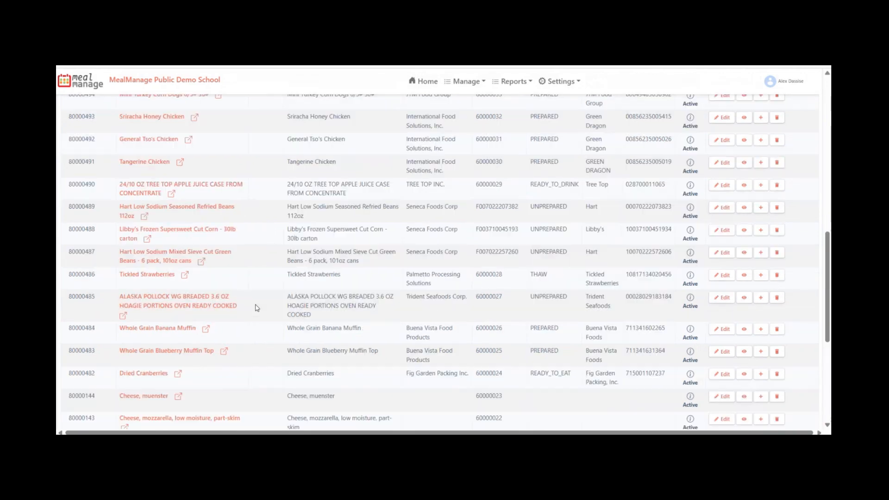
Open the CNDB database search and look through the Global Ingredient Catalog
click(716, 107)
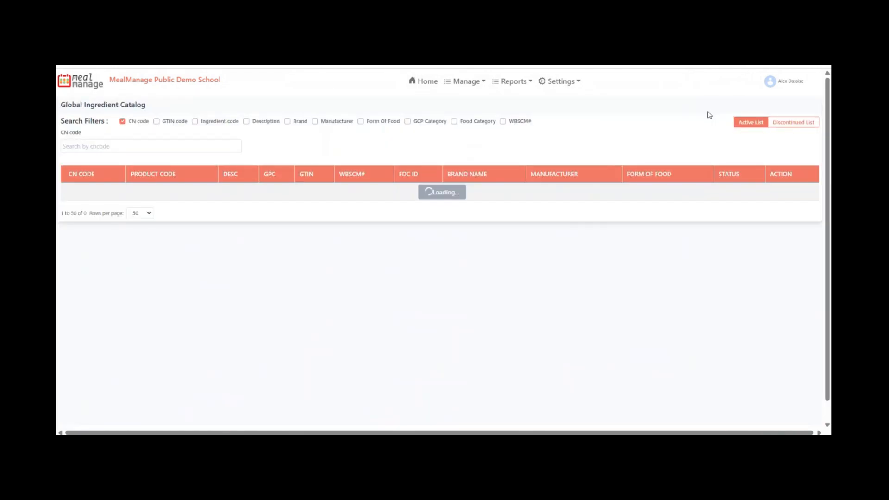
scroll(236, 211, down, 1)
scroll(236, 211, down, 15)
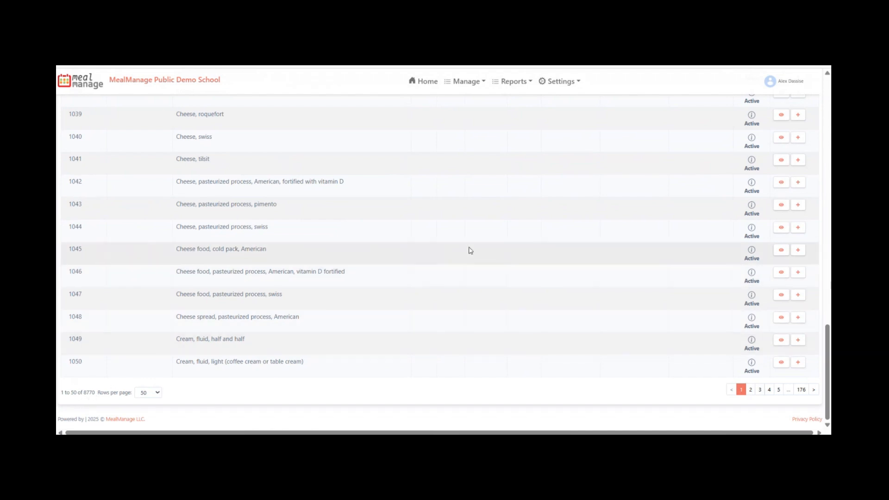
scroll(469, 248, up, 10)
scroll(456, 243, up, 7)
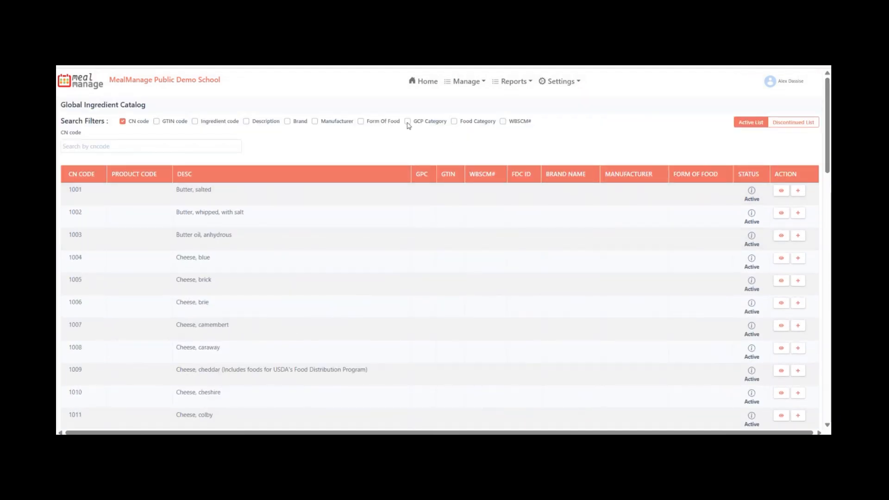
Enable the GCP Category, Form Of Food and Food Category search filters in the Global Ingredient Catalog and check their options
click(408, 121)
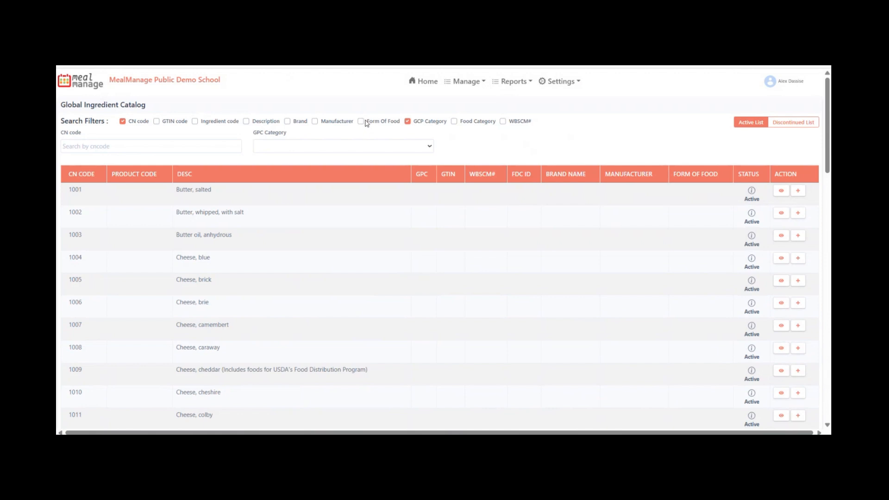
click(361, 121)
double_click(465, 121)
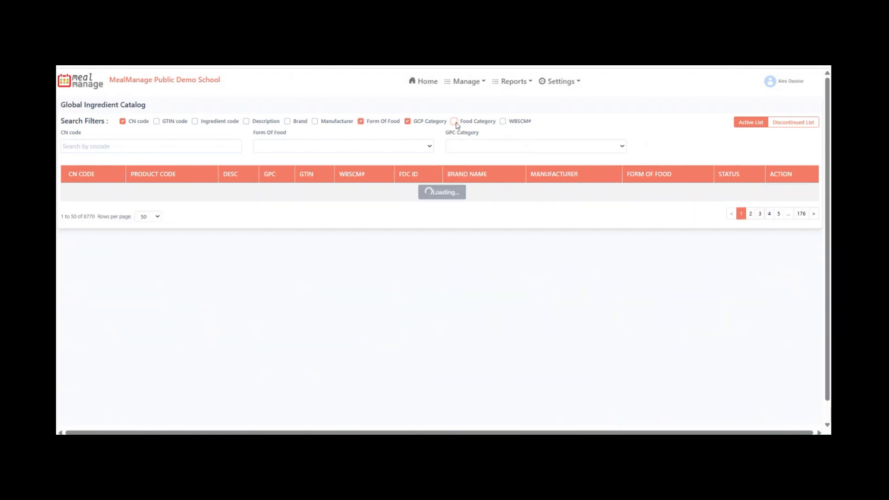
click(400, 143)
click(466, 149)
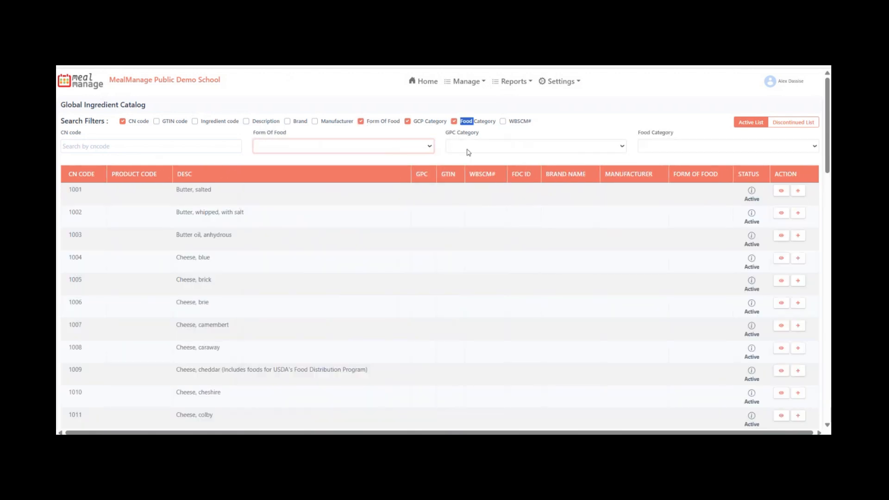
click(541, 146)
click(685, 146)
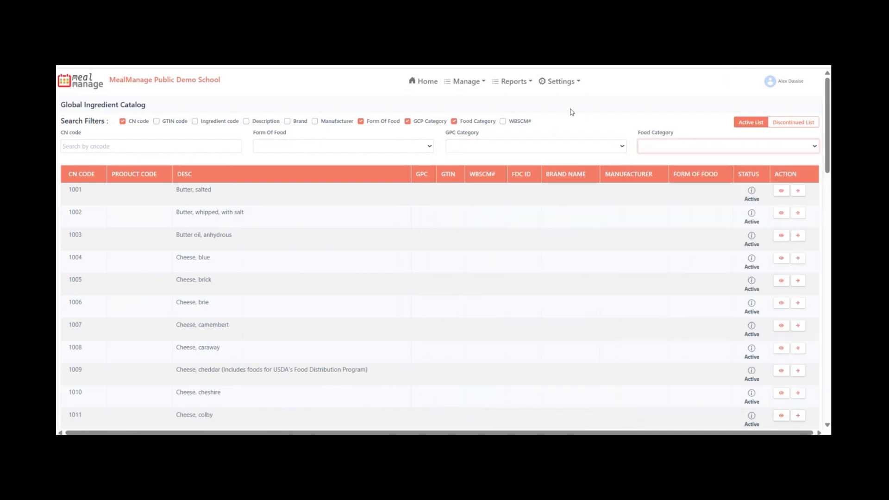
Return to My Ingredient Catalog and open a blank form for adding a new ingredient
click(458, 81)
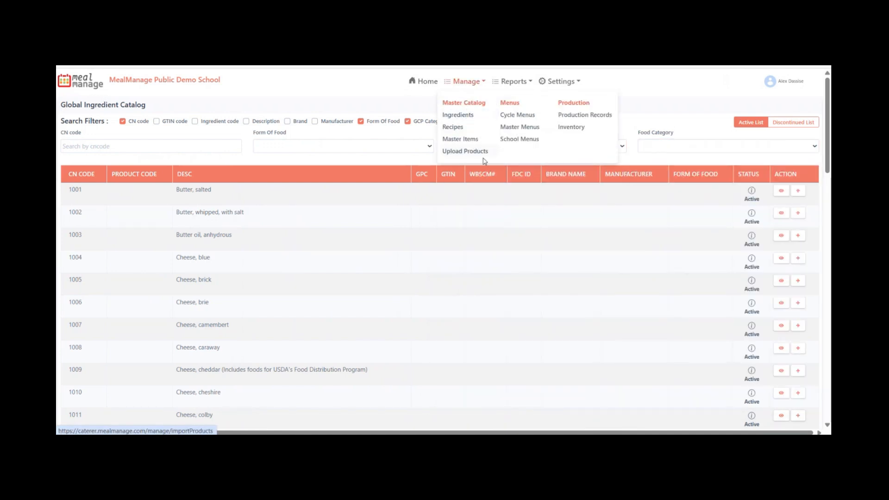
click(469, 116)
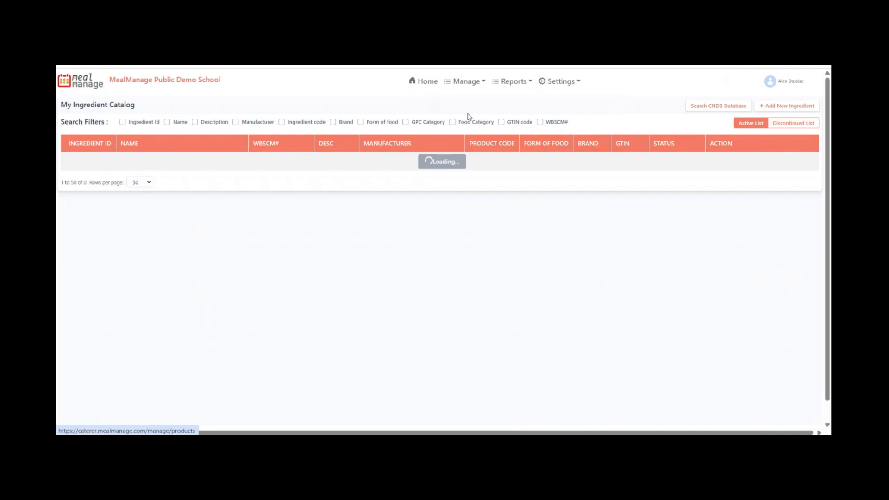
click(783, 108)
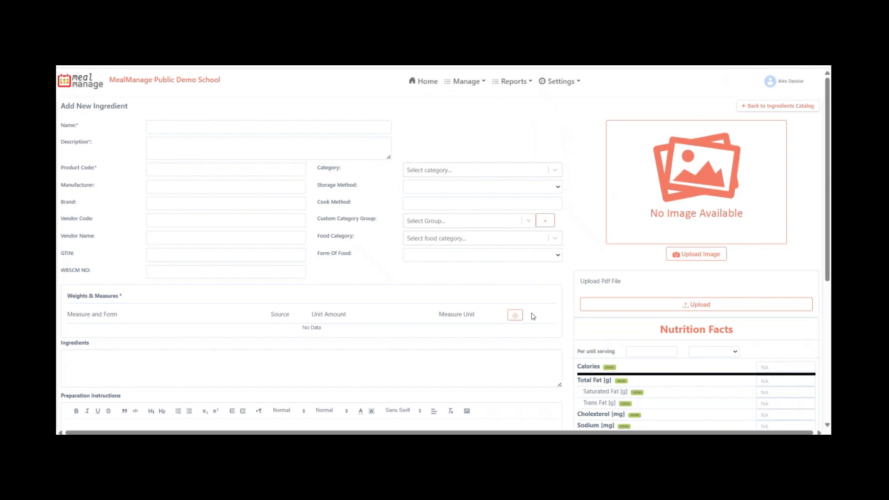
Add a Weights & Measures row to the new ingredient, check its measure unit options, and review the form
click(515, 316)
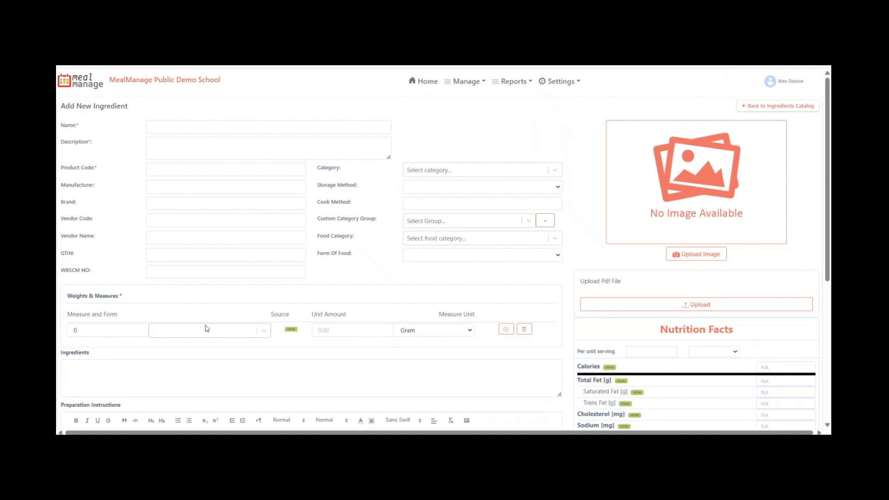
click(267, 331)
click(466, 316)
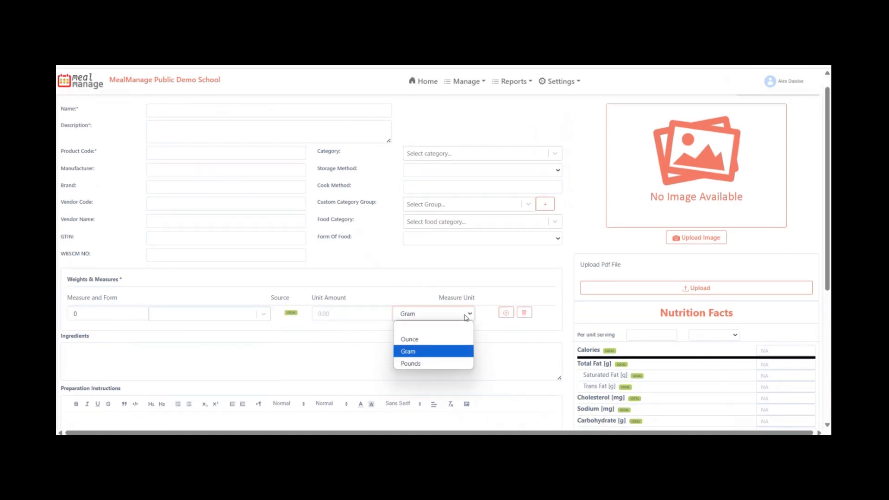
click(565, 292)
scroll(640, 297, down, 2)
scroll(528, 339, up, 3)
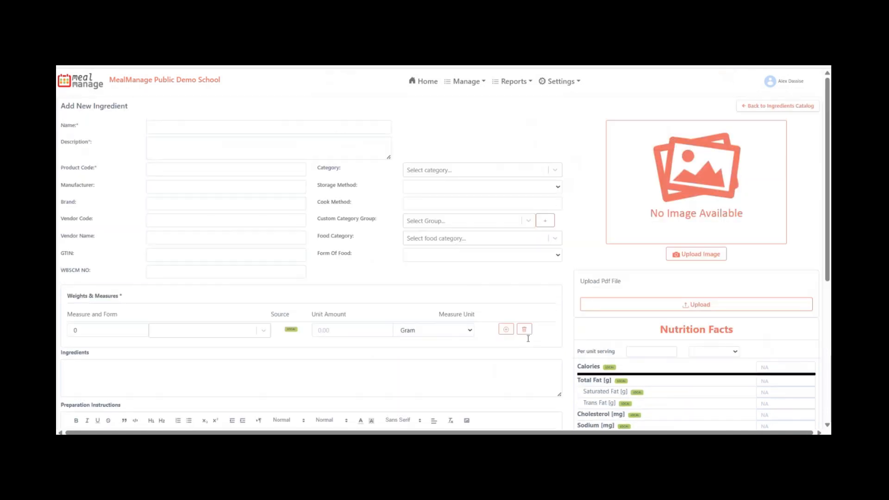
Open the Ham & Cheese Sandwich recipe for editing from the recipes catalog and review its details and nutrition facts
click(467, 82)
click(454, 126)
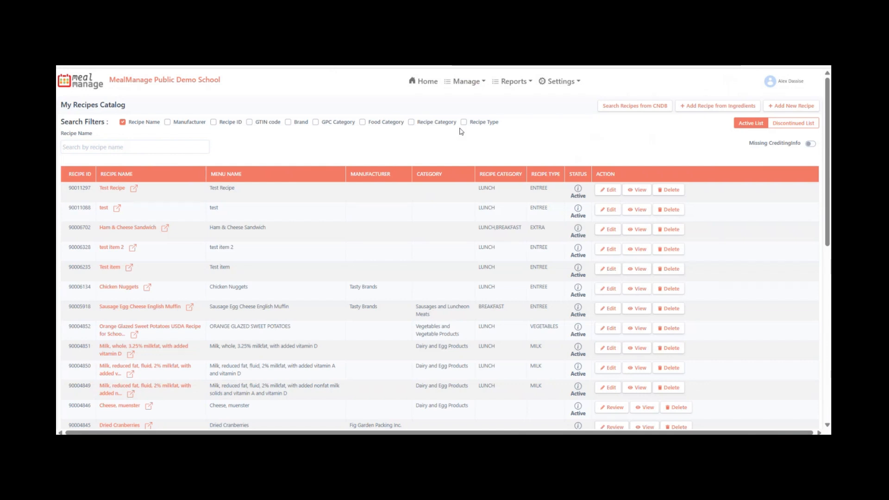
click(607, 229)
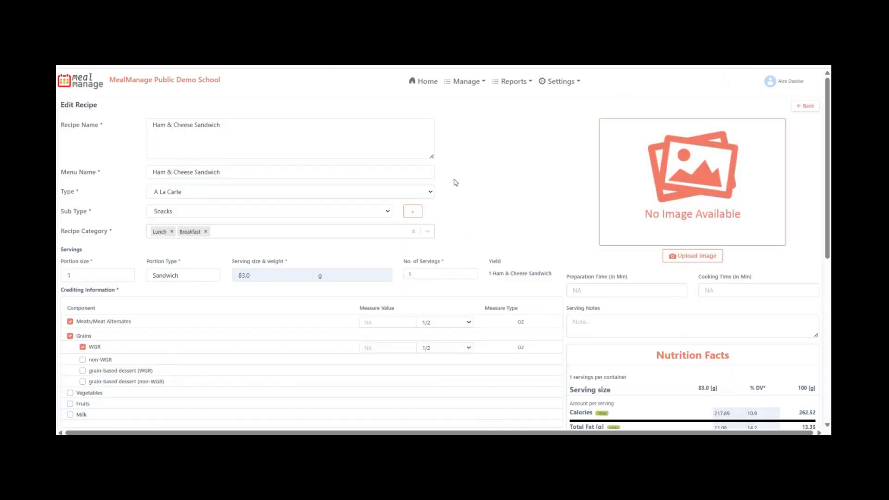
scroll(452, 183, down, 5)
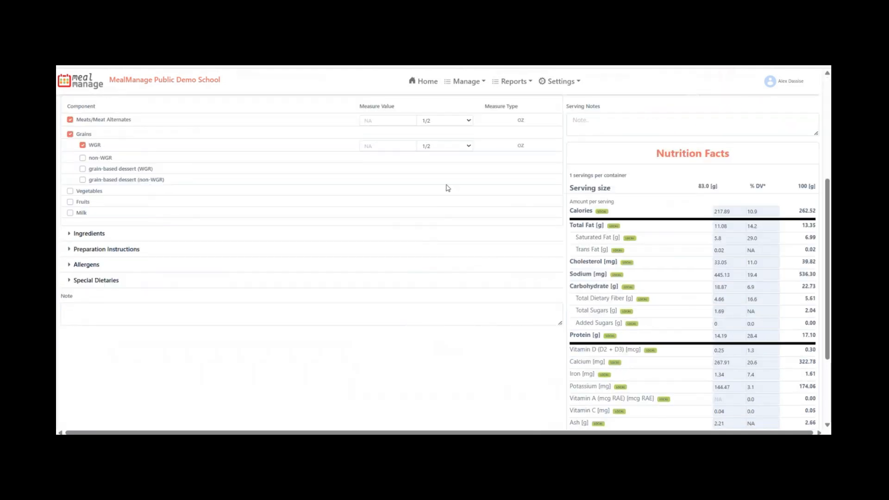
scroll(317, 175, up, 2)
Expand the recipe's Ingredients and Preparation Instructions sections and review them alongside the serving and crediting details
click(181, 348)
click(194, 339)
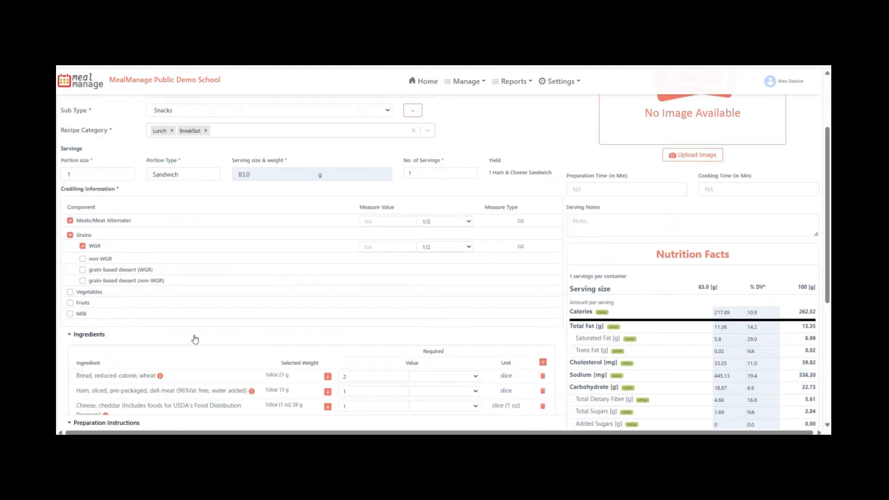
scroll(195, 340, down, 2)
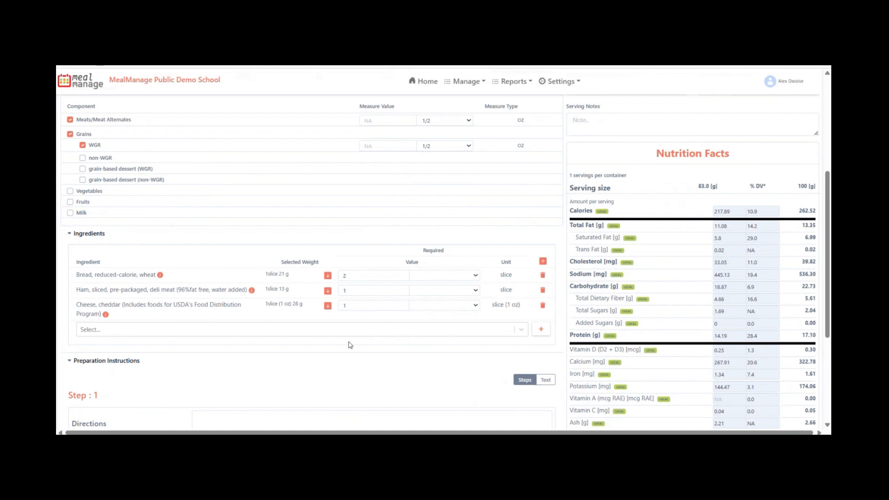
scroll(673, 246, up, 3)
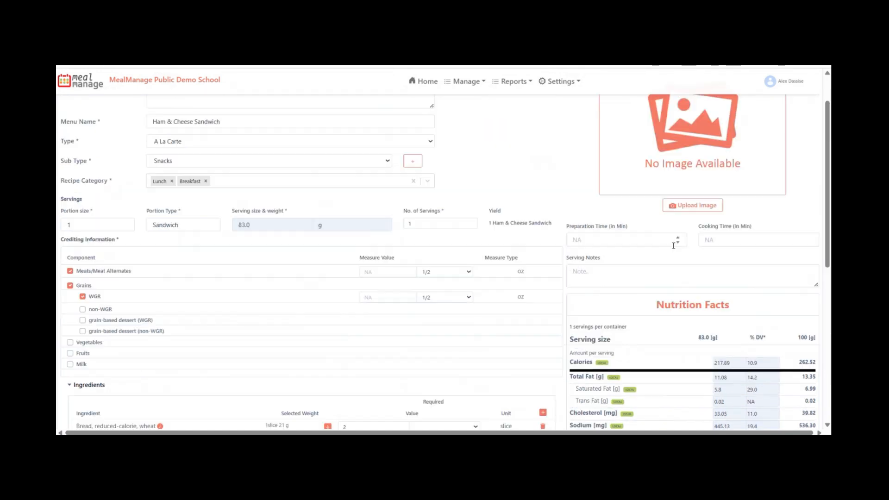
scroll(435, 260, down, 4)
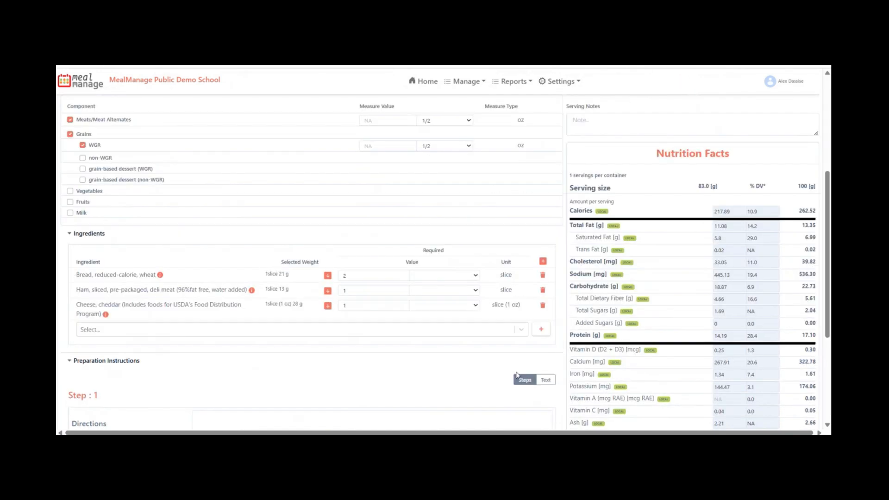
Browse the ingredients available to add to the Ham & Cheese Sandwich recipe, then close the list without choosing one
click(521, 279)
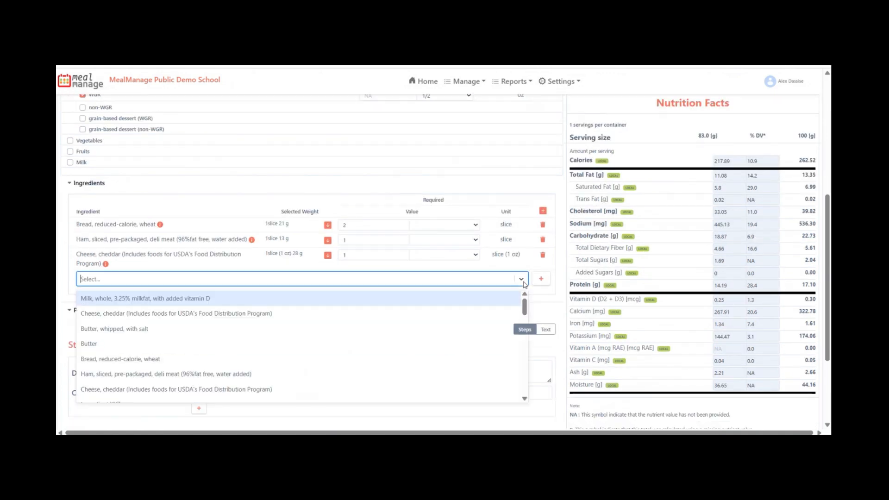
scroll(382, 323, down, 2)
scroll(382, 323, down, 10)
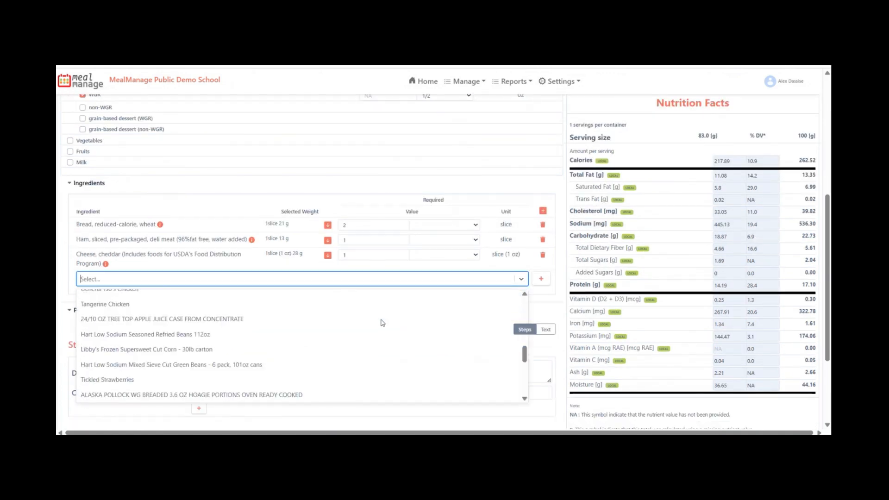
click(522, 283)
scroll(522, 283, up, 5)
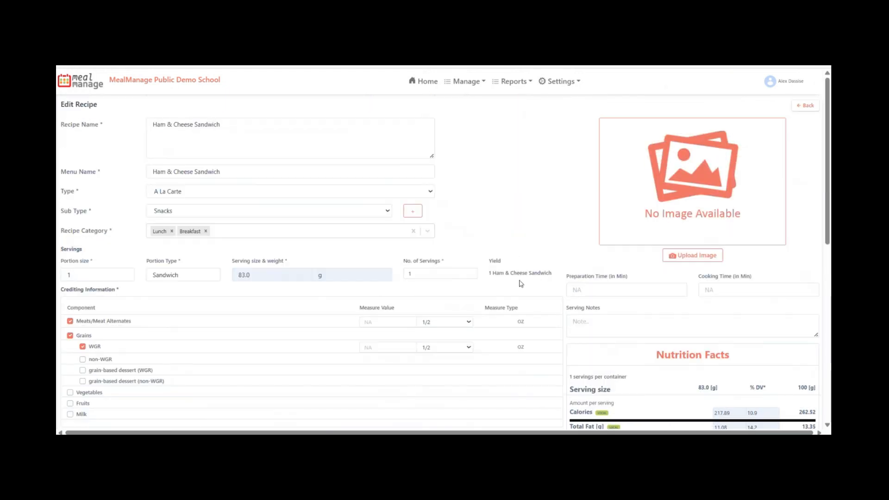
View the weekly lunch cycle menu templates, then open the list of master lunch menus
click(472, 89)
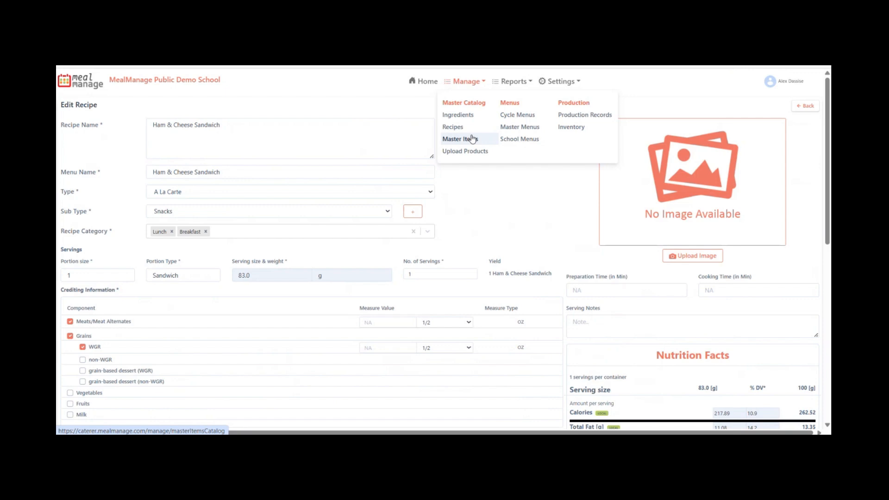
click(532, 120)
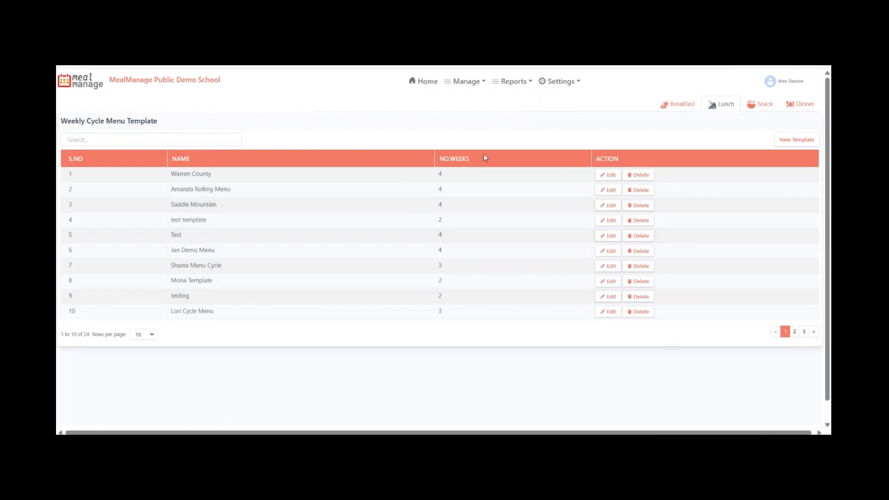
click(466, 81)
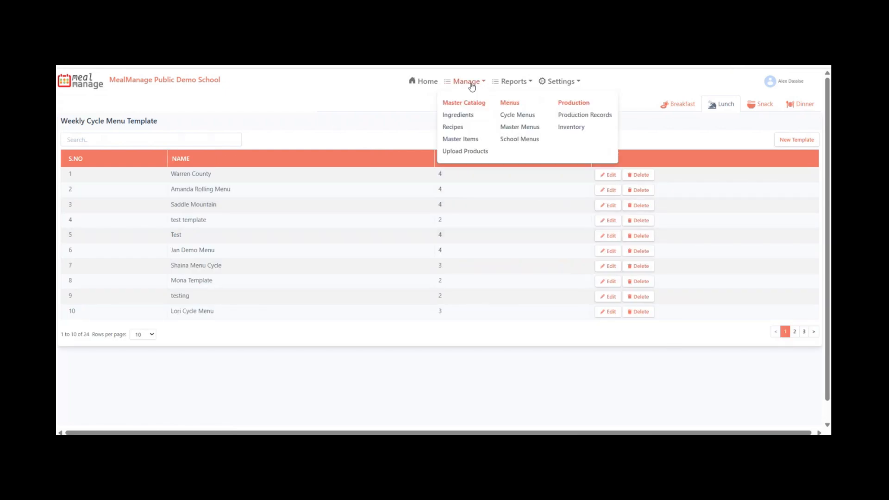
click(537, 132)
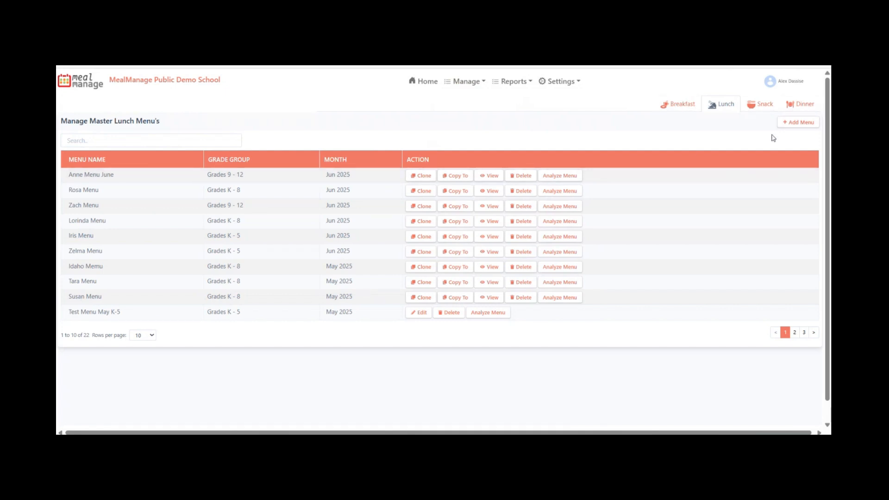
Start a new master lunch menu and name it Demo Menu July
click(797, 124)
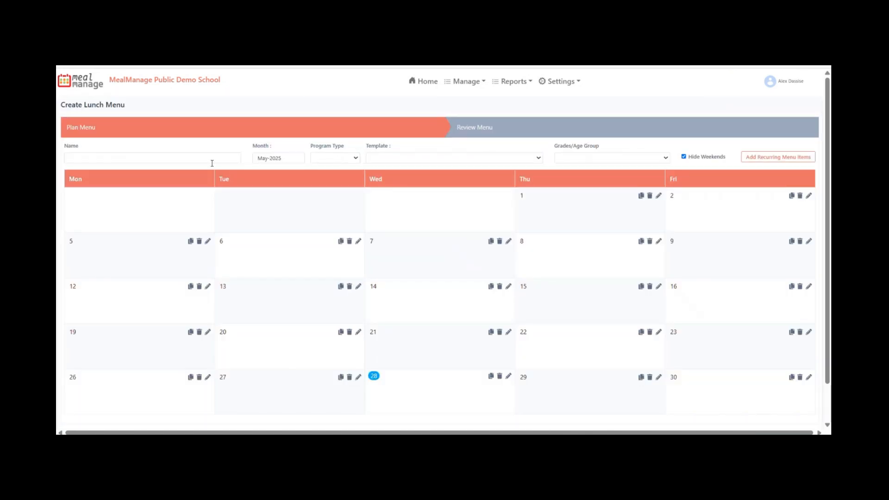
click(212, 163)
text(Demo Menu)
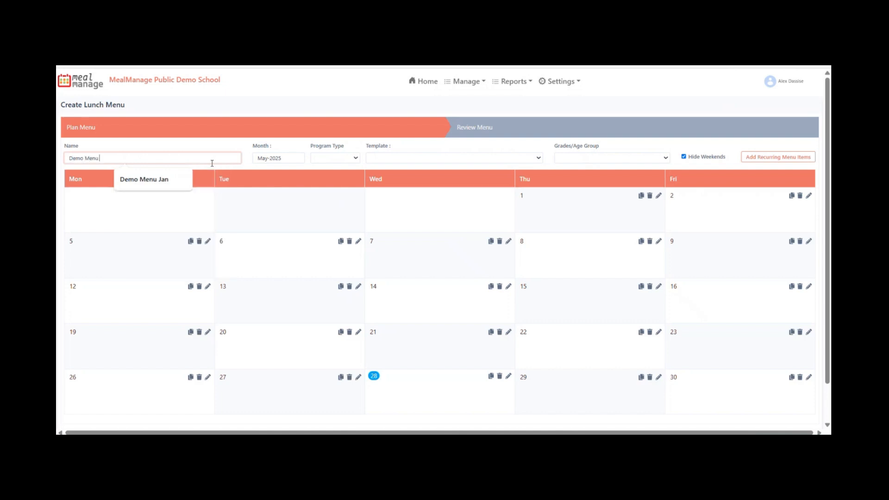
text( July)
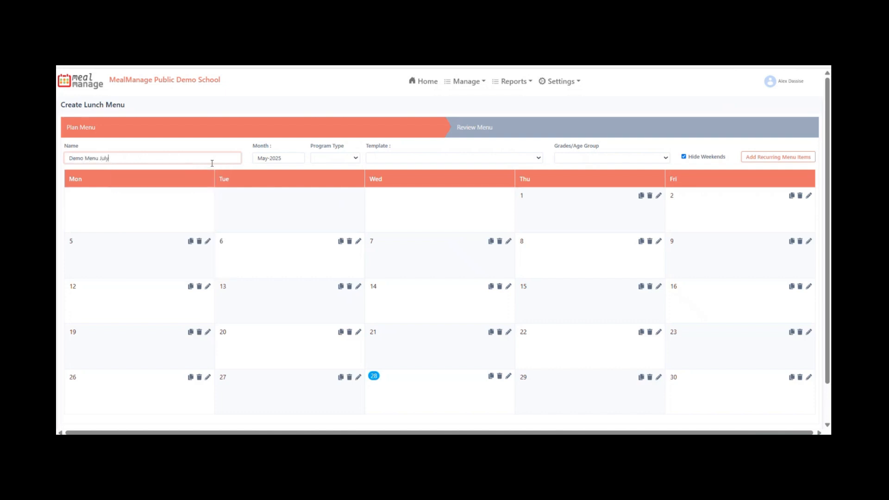
Set the menu's month to Jul-2025 and program type to NSLP - Lunch, and check the available templates without choosing one
click(271, 159)
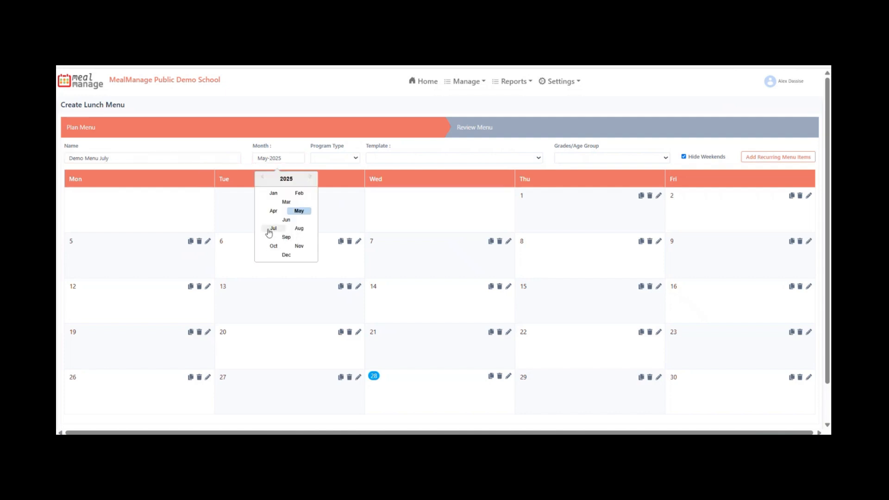
click(269, 229)
click(345, 157)
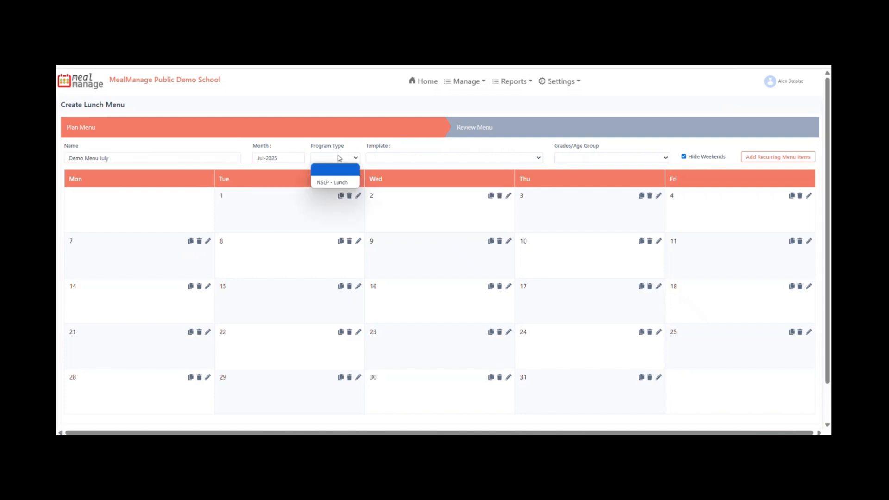
click(346, 183)
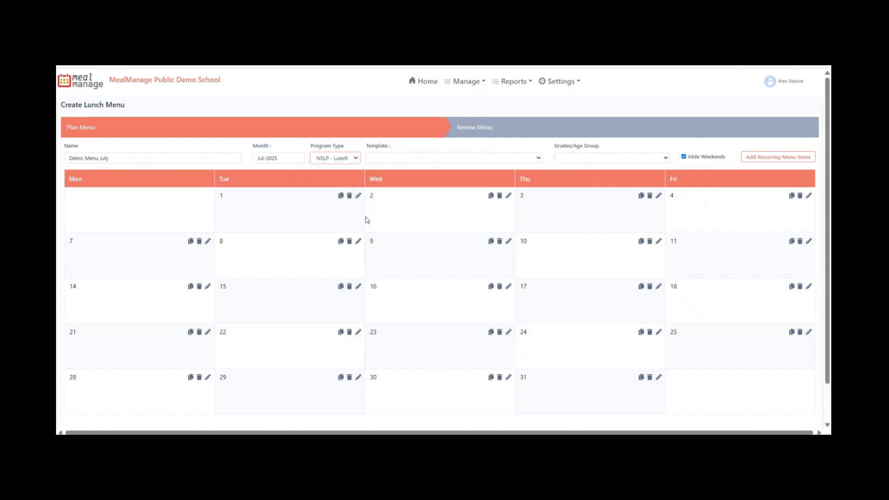
click(489, 158)
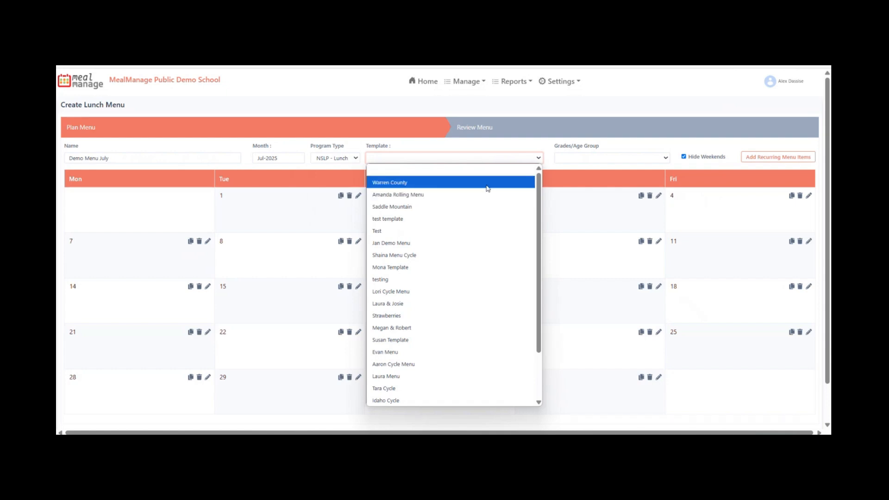
click(479, 153)
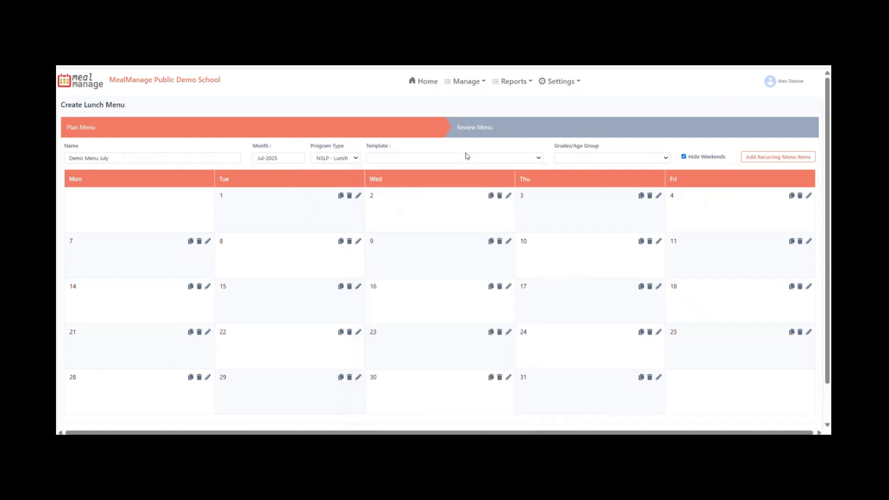
Add Chicken Nuggets as the entree for July 1
click(358, 196)
click(810, 182)
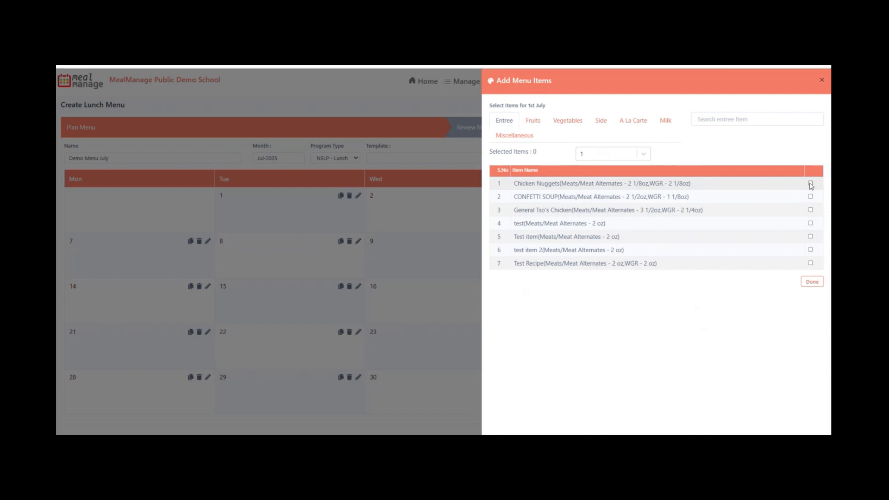
click(812, 282)
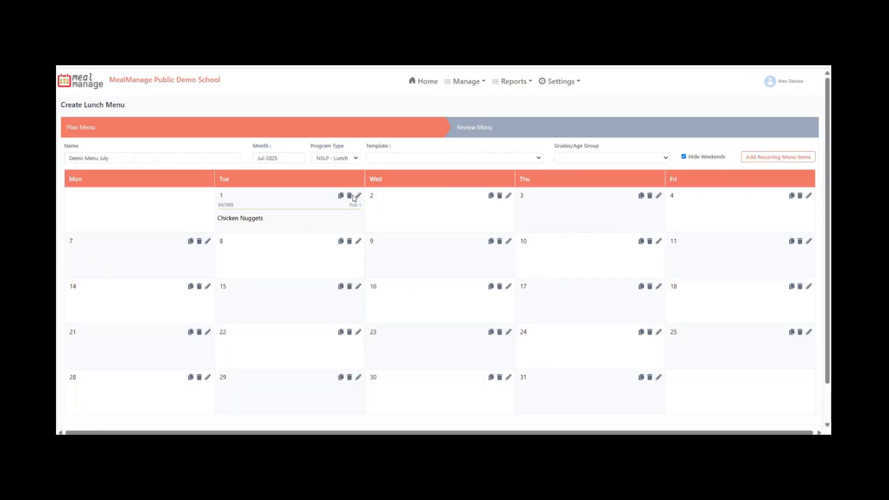
Copy the July 1 menu items to July 2
click(340, 195)
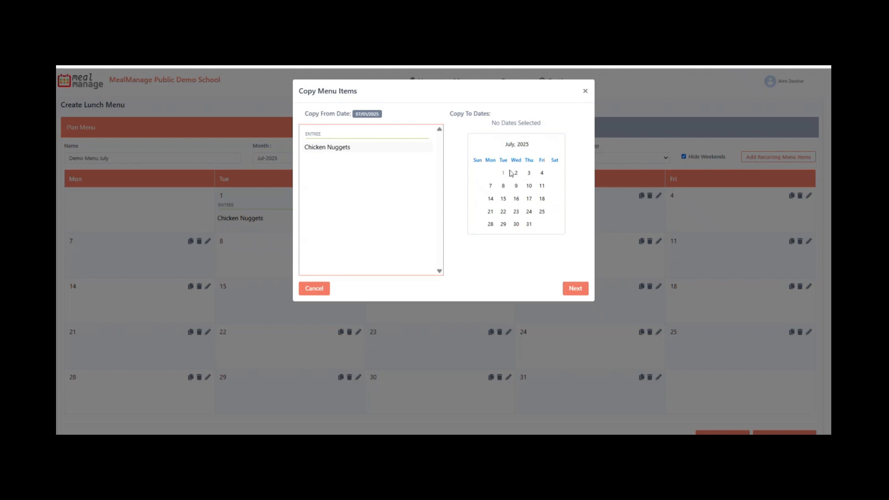
click(515, 173)
click(570, 289)
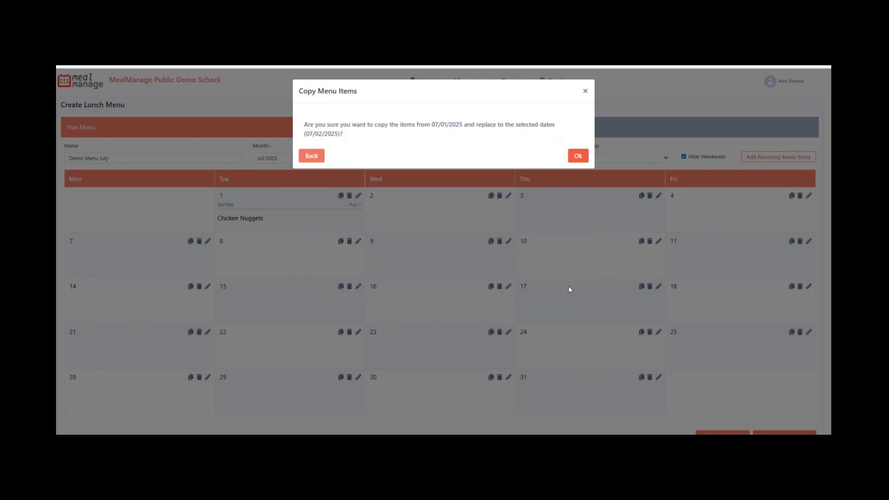
click(577, 158)
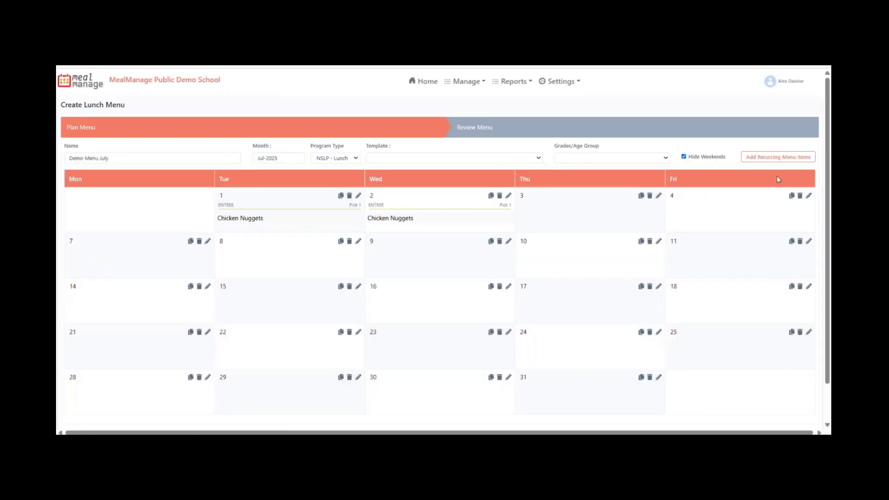
Add Chicken Nuggets as the recurring entree and Tickled Strawberries as the recurring fruit for all weekdays
click(778, 157)
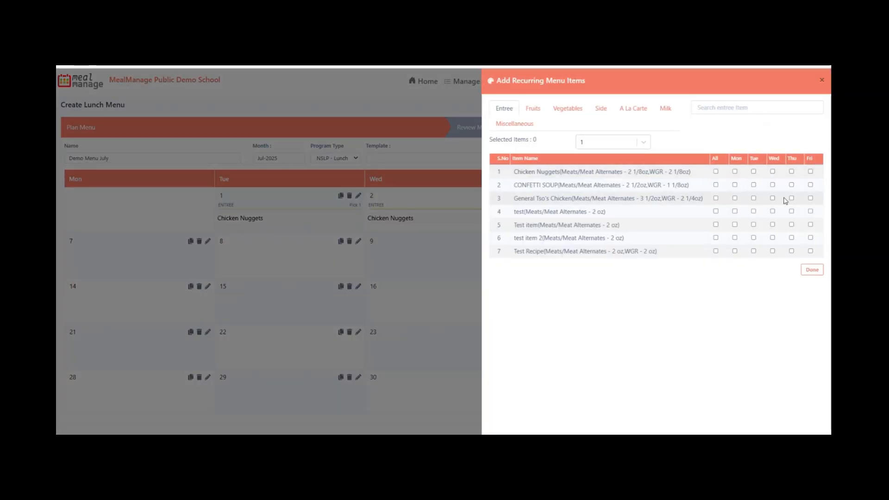
click(716, 171)
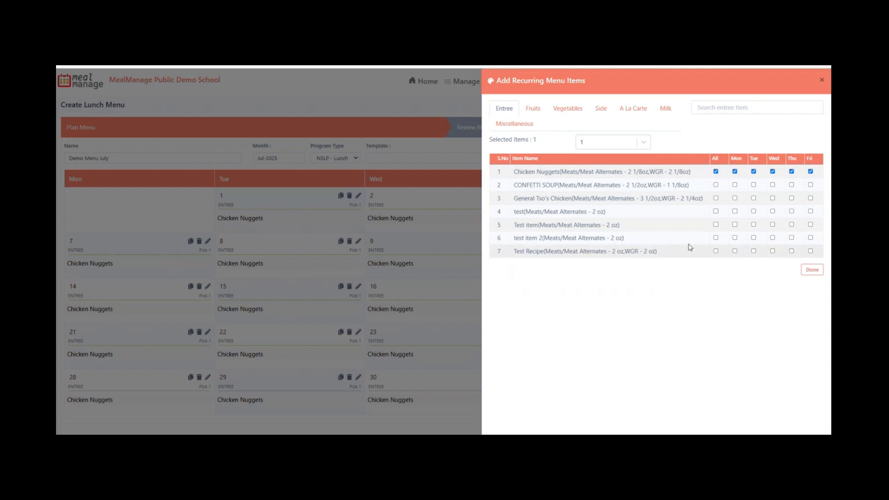
click(530, 107)
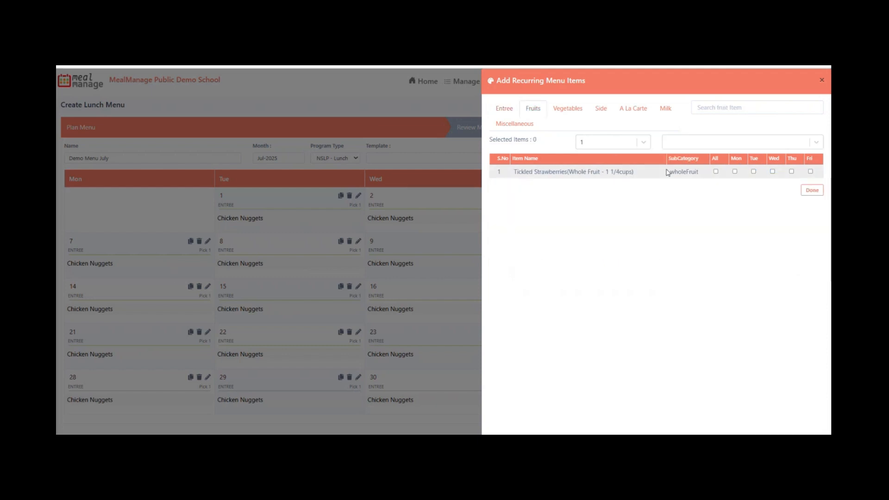
click(715, 172)
Add the cut green beans, seasoned refried beans and orange glazed sweet potatoes as recurring vegetables for all weekdays
click(566, 111)
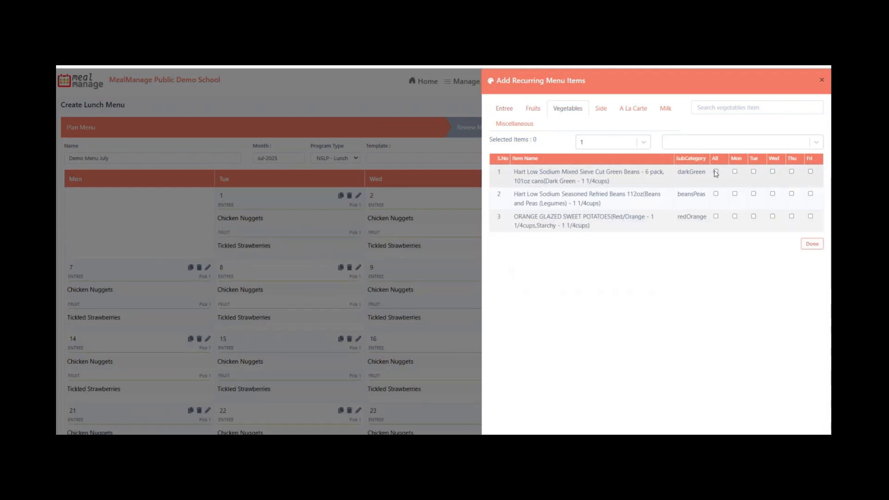
click(716, 173)
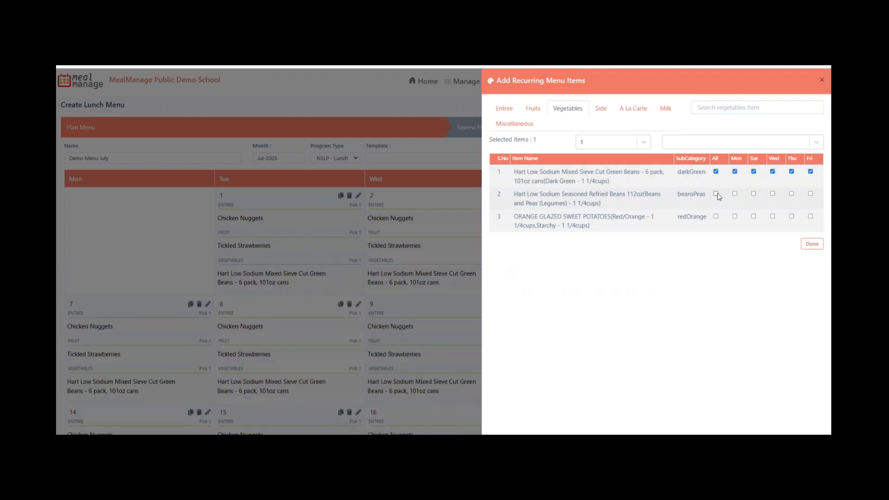
click(716, 194)
click(717, 217)
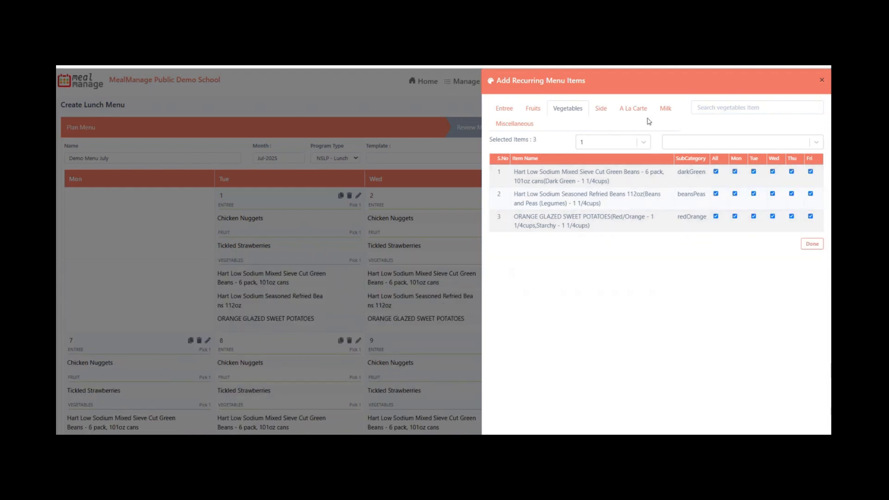
click(812, 244)
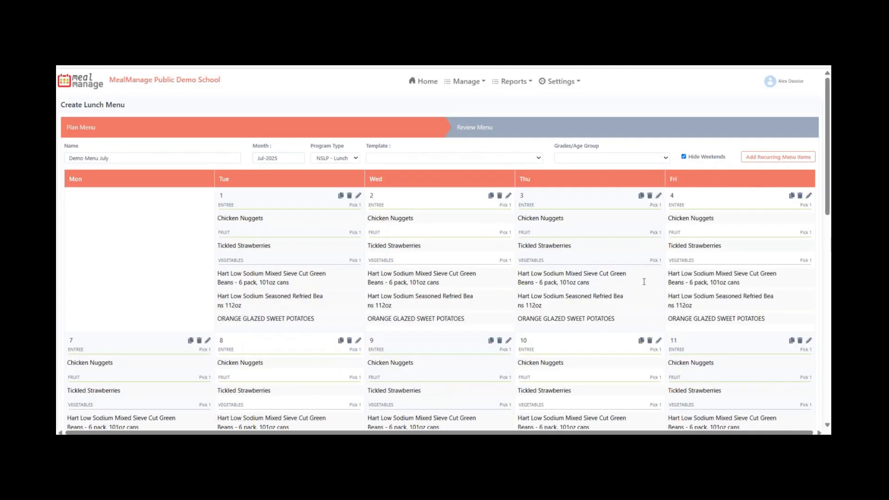
Set the menu's grade group to Grades K - 5 and run the day analysis
scroll(574, 285, down, 10)
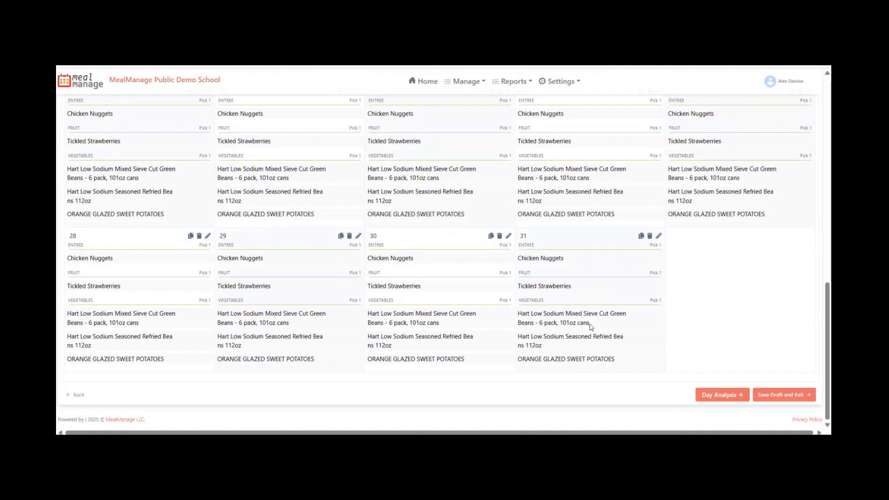
click(721, 395)
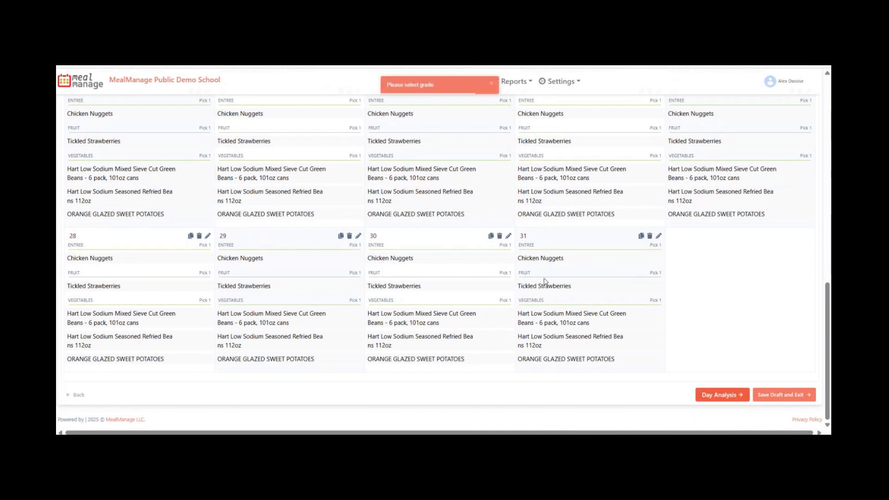
scroll(544, 281, up, 10)
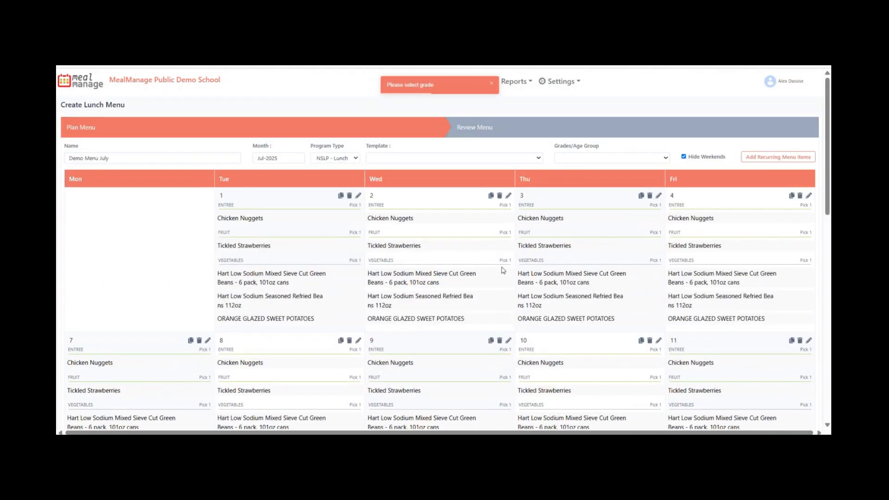
click(626, 161)
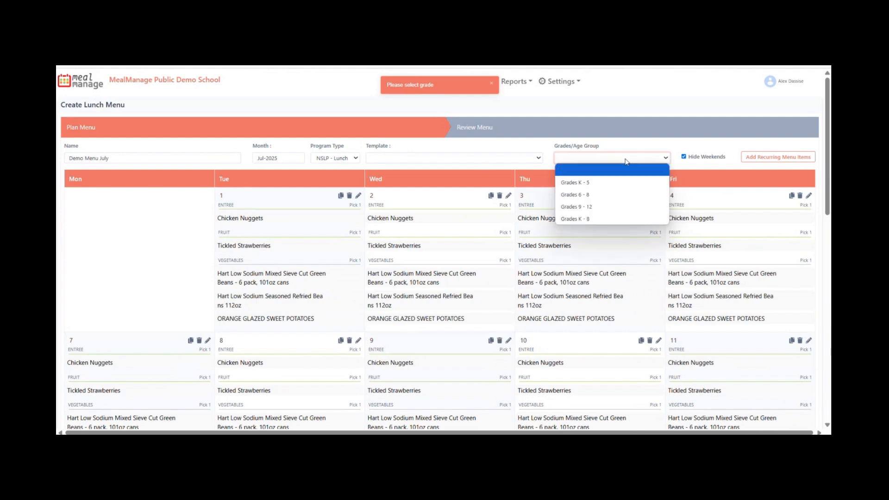
click(634, 188)
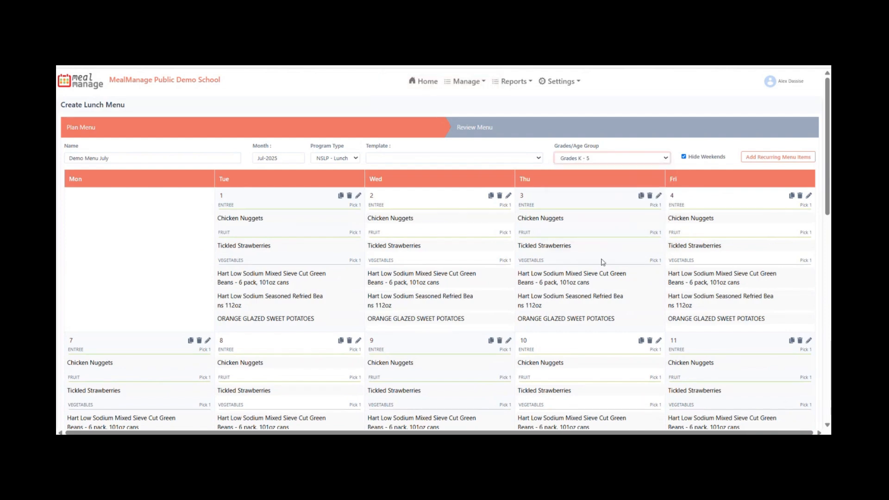
scroll(604, 261, down, 10)
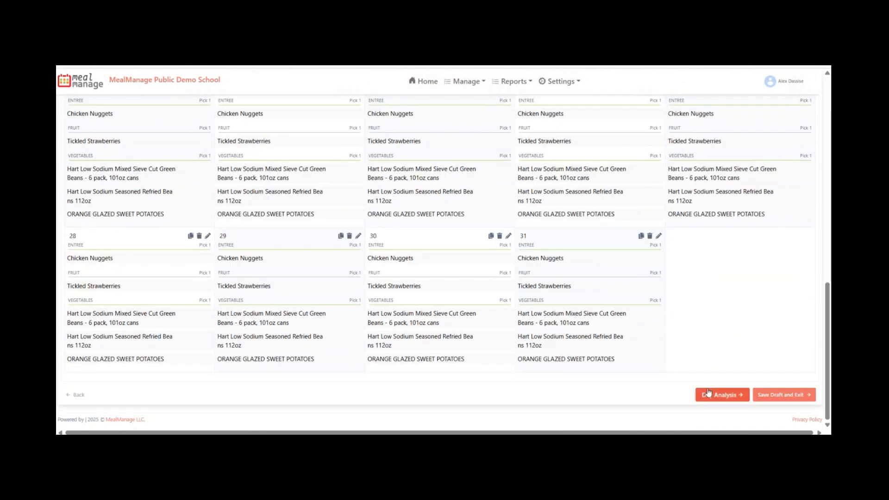
click(707, 393)
scroll(499, 277, up, 10)
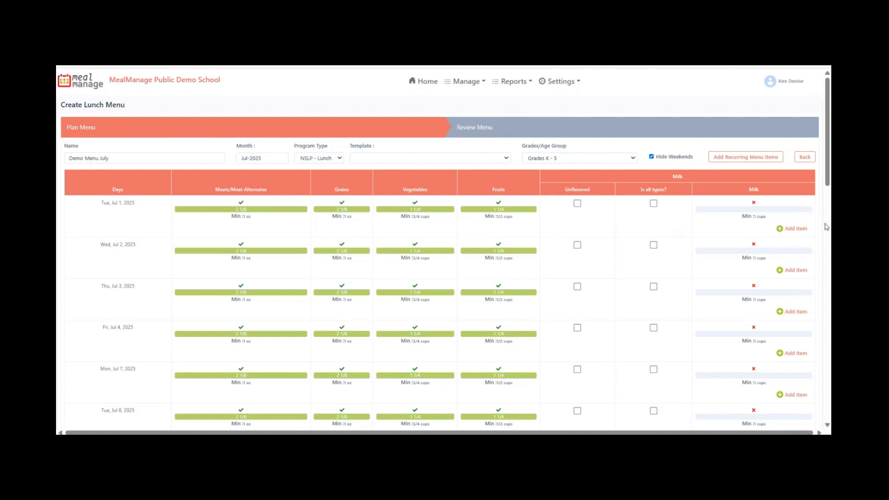
Add the 2% reduced fat milk with vitamin A and vitamin D as a recurring item for all weekdays, and review the daily analysis
click(760, 157)
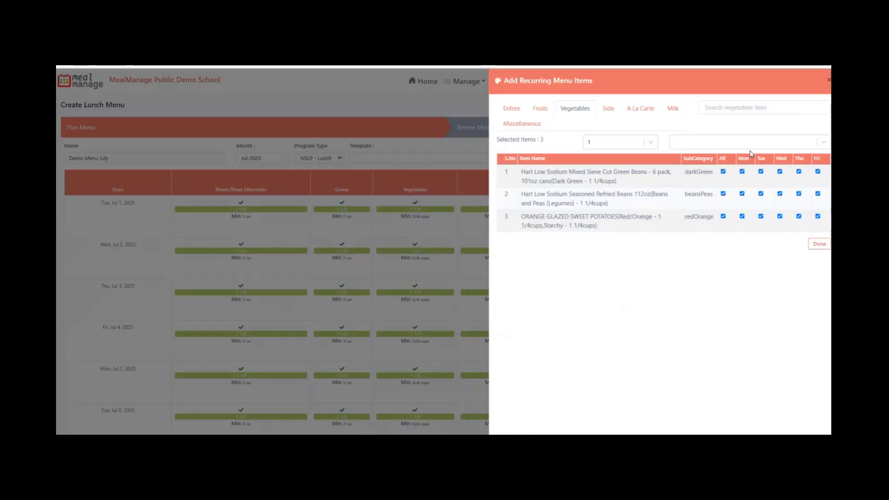
click(665, 107)
click(716, 202)
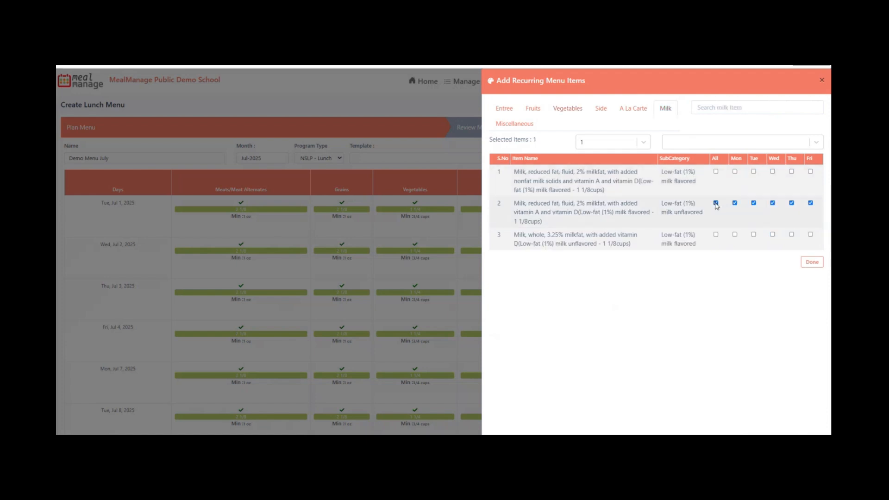
click(813, 261)
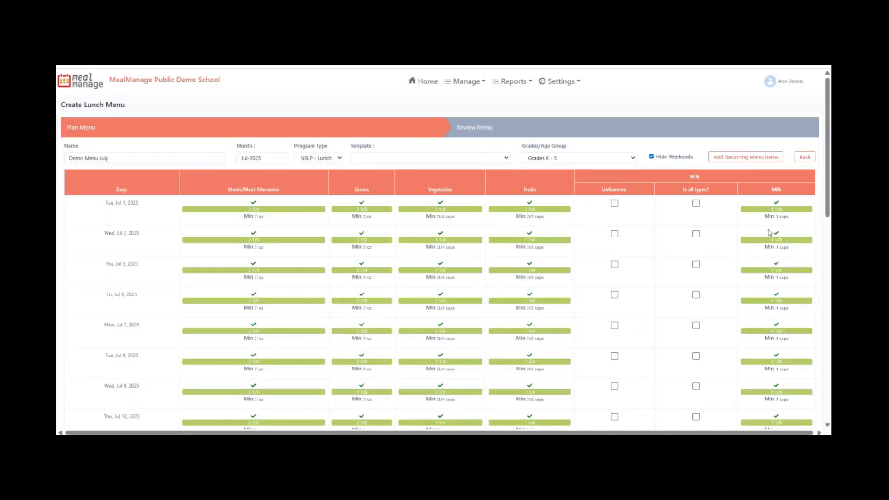
scroll(602, 298, down, 15)
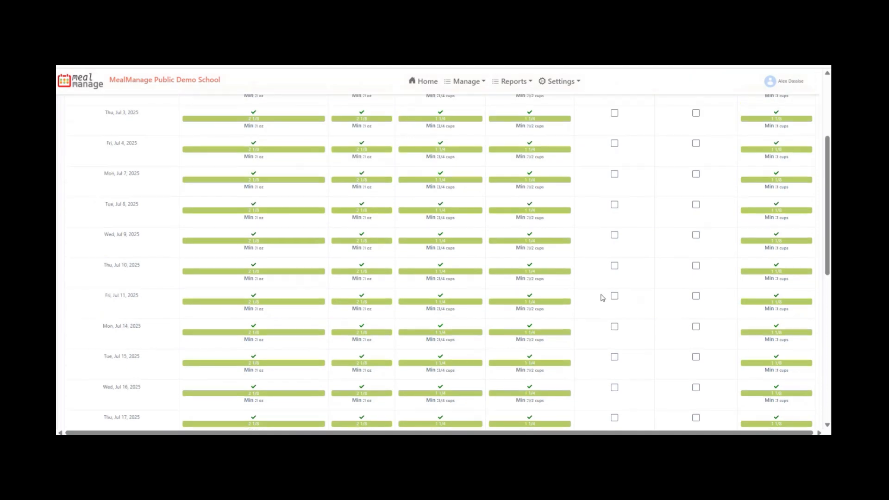
Run the week analysis for Demo Menu July, review the full calendar and save the menu
click(723, 398)
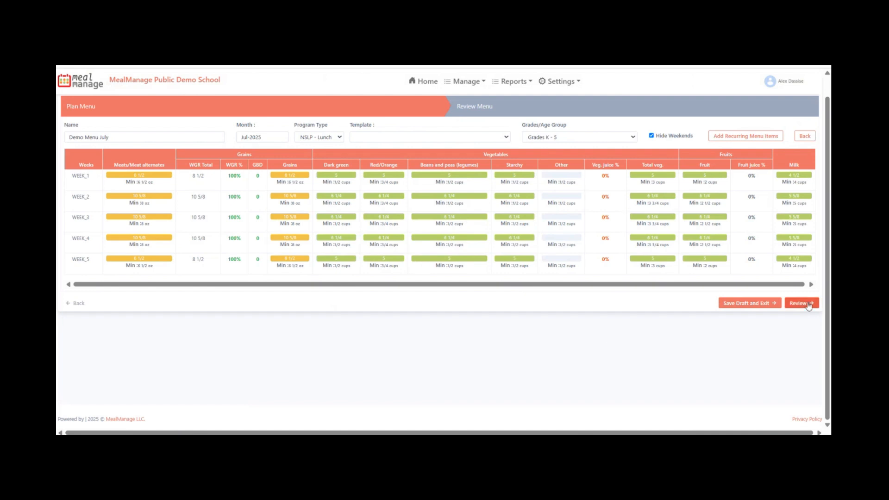
click(808, 304)
scroll(638, 299, down, 10)
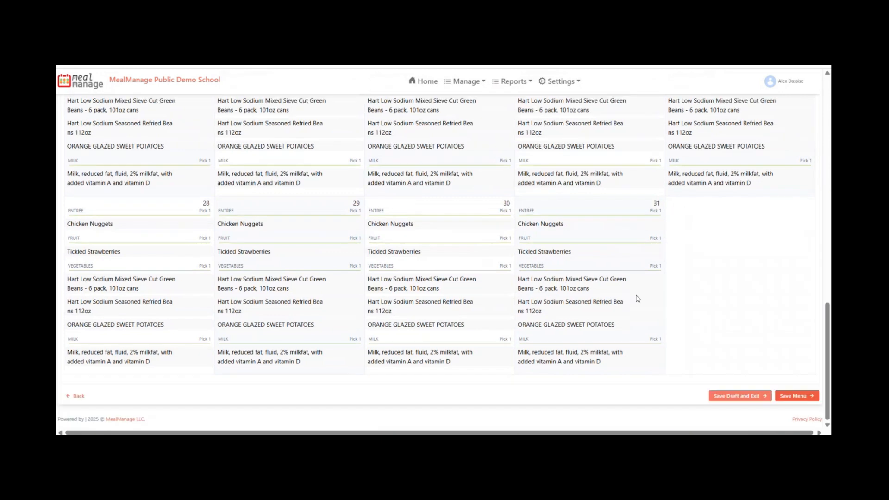
click(801, 396)
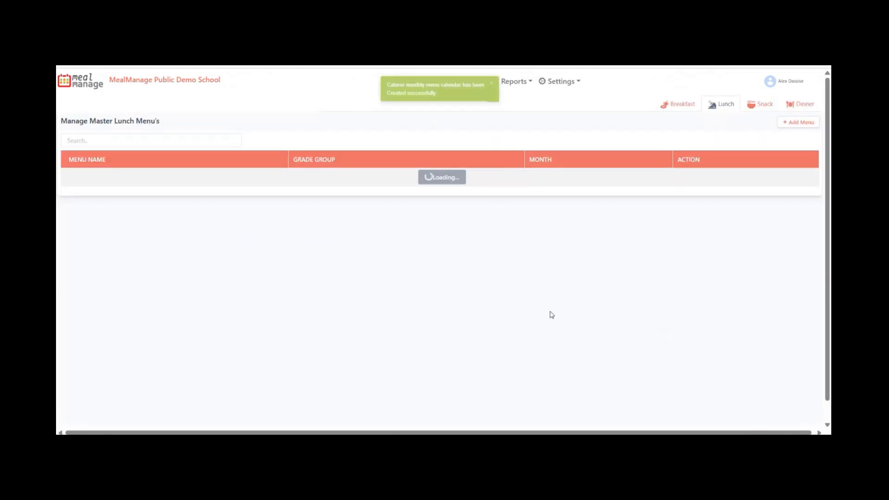
click(496, 84)
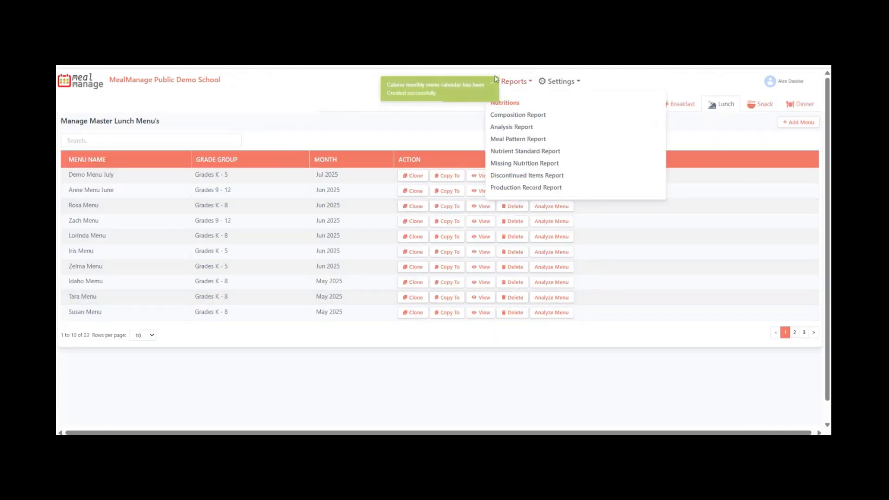
Copy Demo Menu July from the master lunch menus to MealManage Public Demo School
click(456, 180)
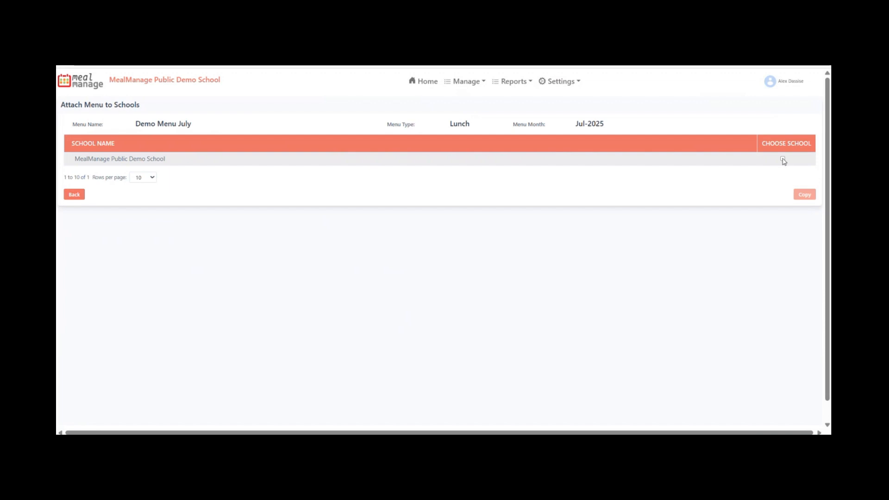
click(783, 159)
click(804, 194)
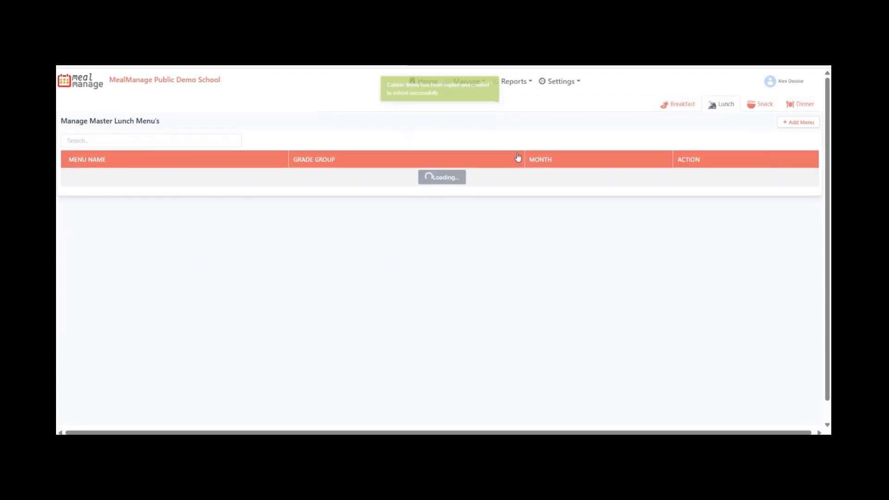
Walk through associating grades KG to 5 with the school's Demo Menu July, without holidays, up to confirming the draft menu
mouse_move(465, 85)
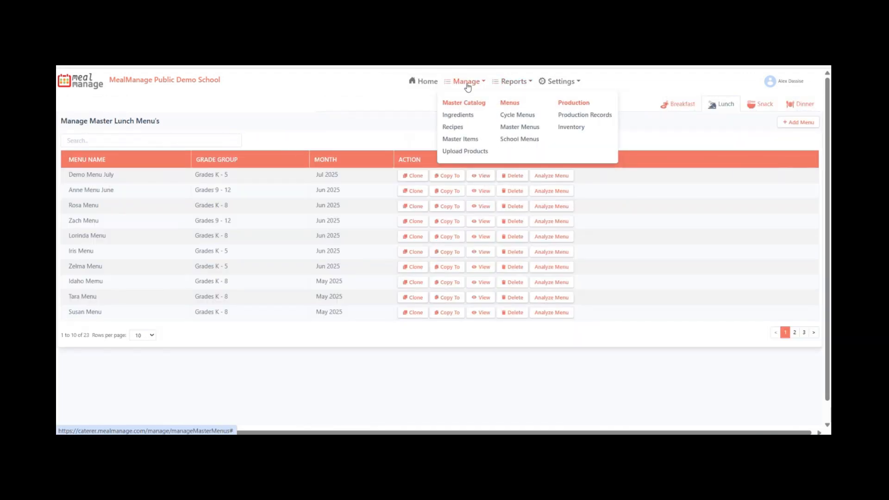
click(526, 139)
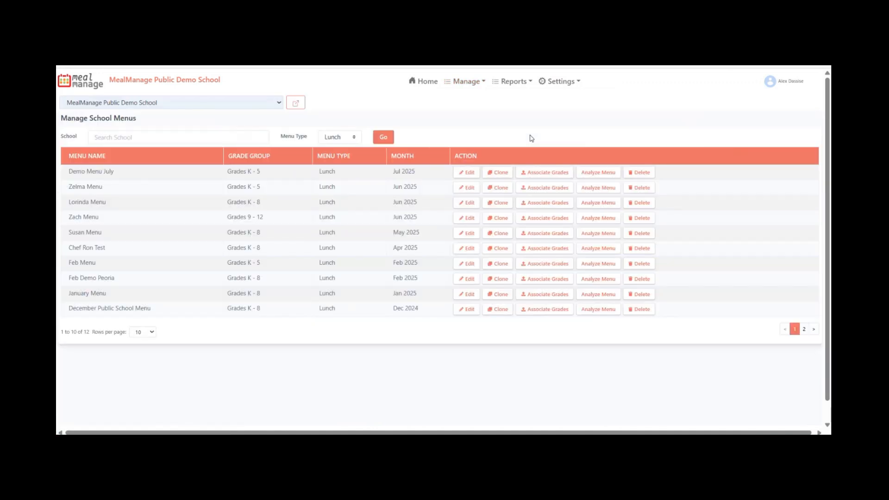
click(550, 173)
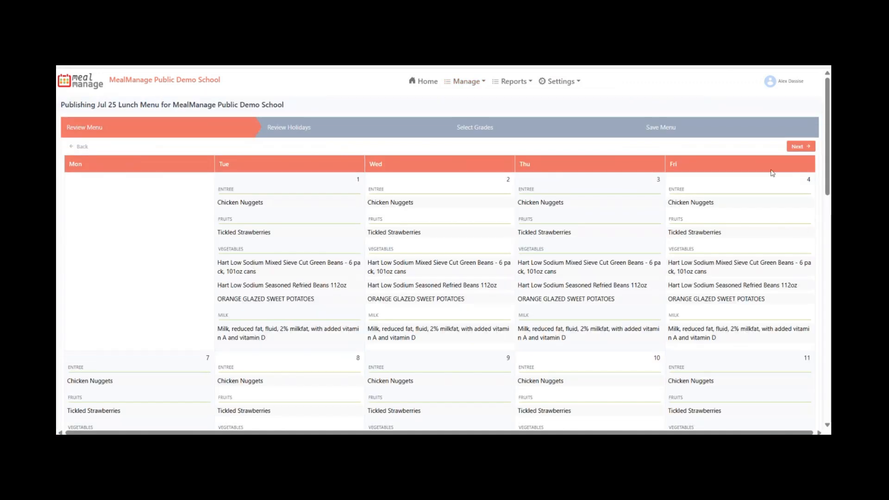
click(797, 147)
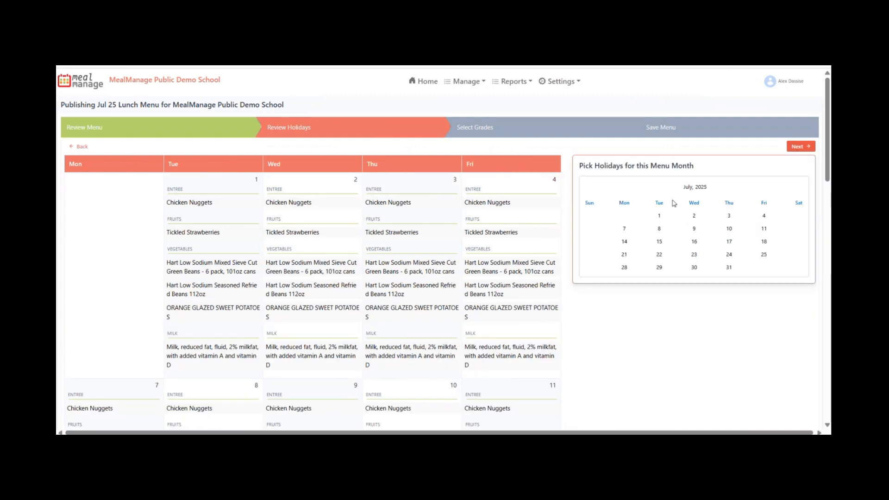
click(800, 147)
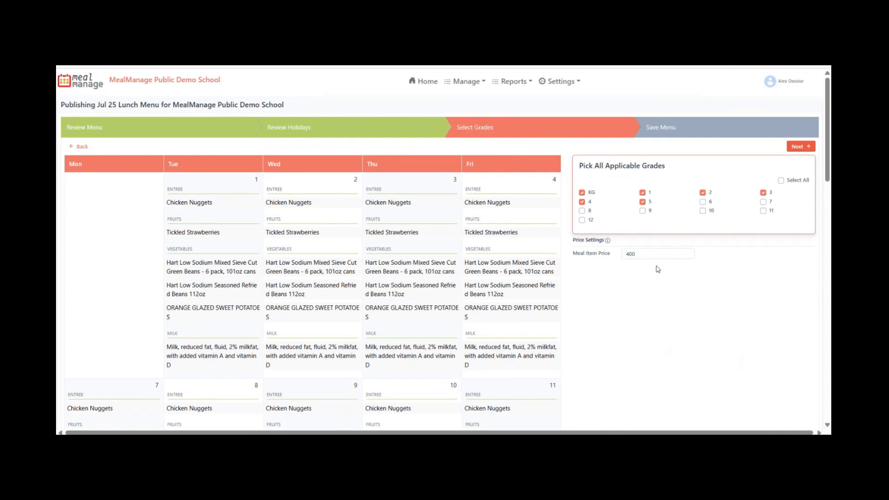
click(795, 148)
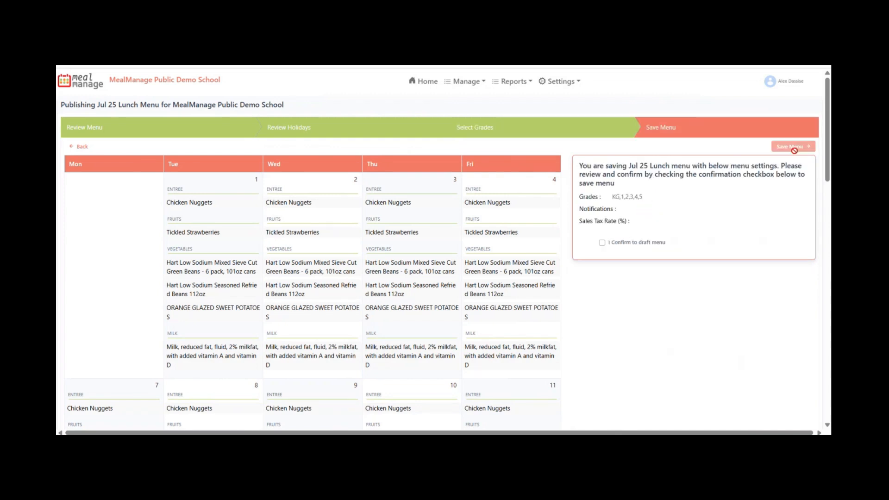
click(602, 243)
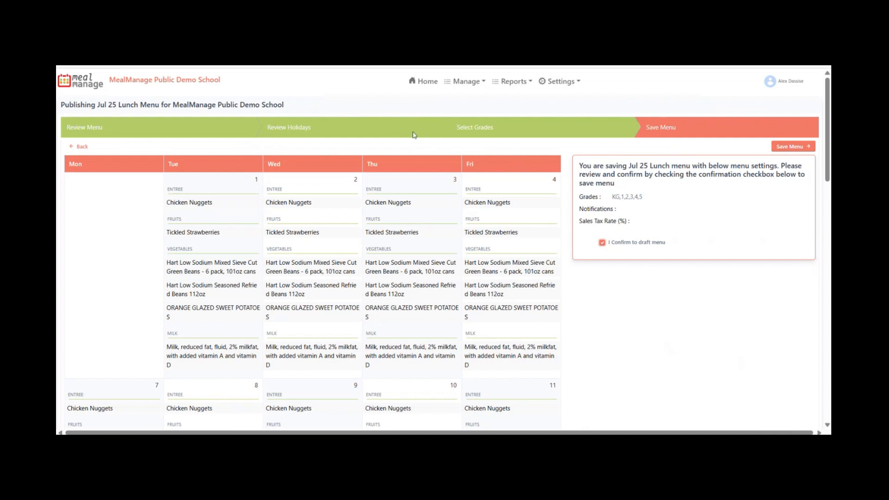
Examine the school's lunch production record for May 28, 2025, including its planned and served columns and menu report options
click(512, 85)
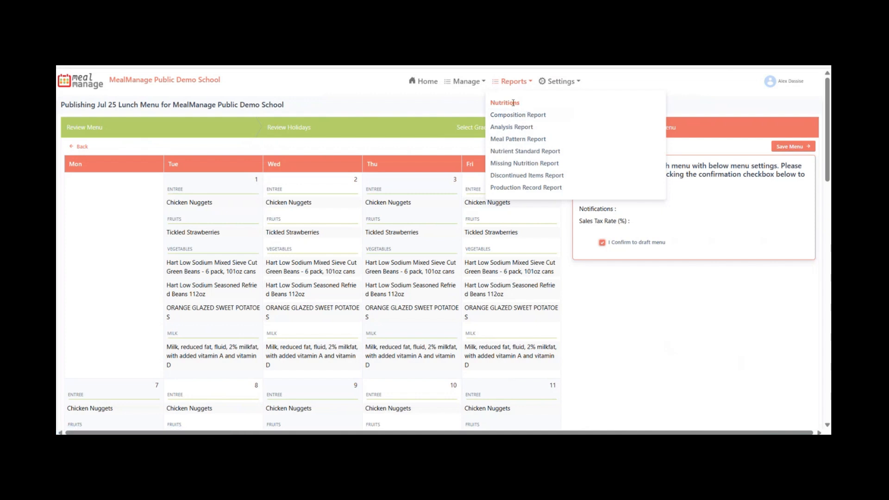
click(465, 82)
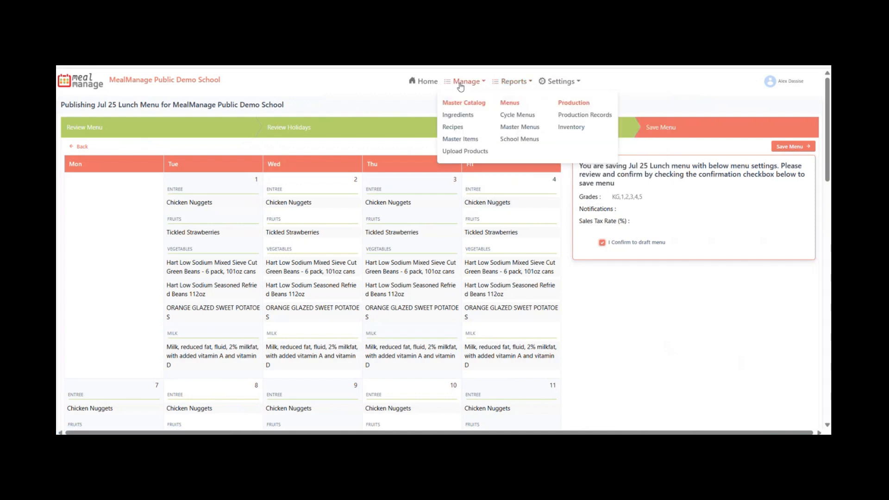
click(585, 115)
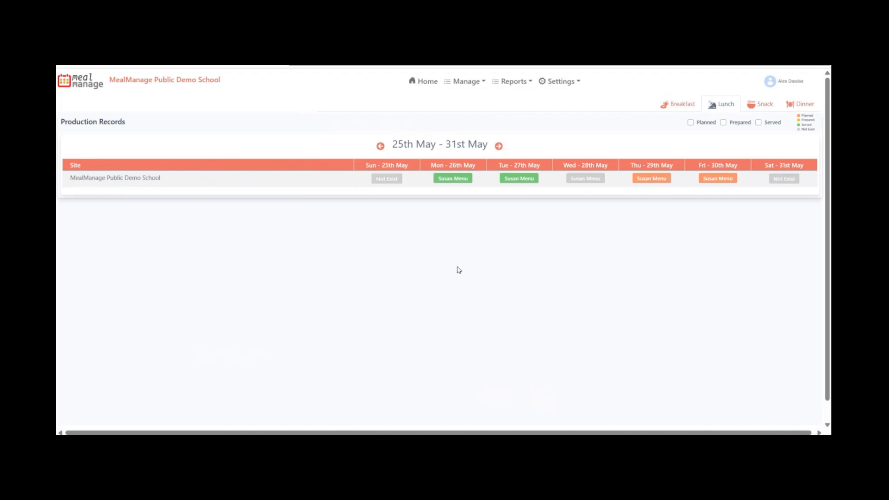
drag(161, 178, 132, 178)
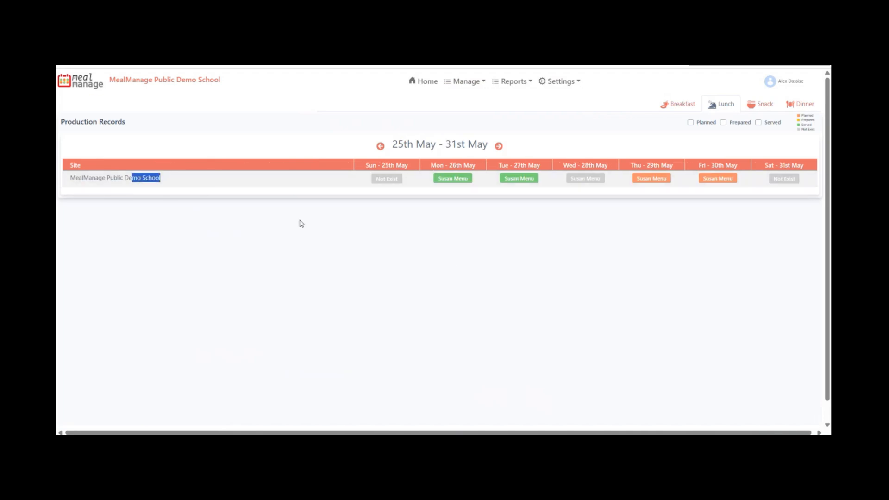
click(551, 177)
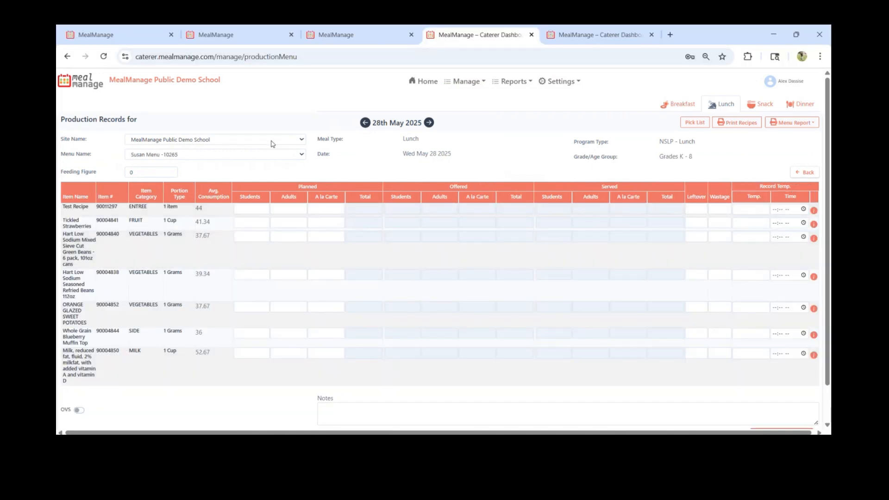
scroll(272, 143, down, 1)
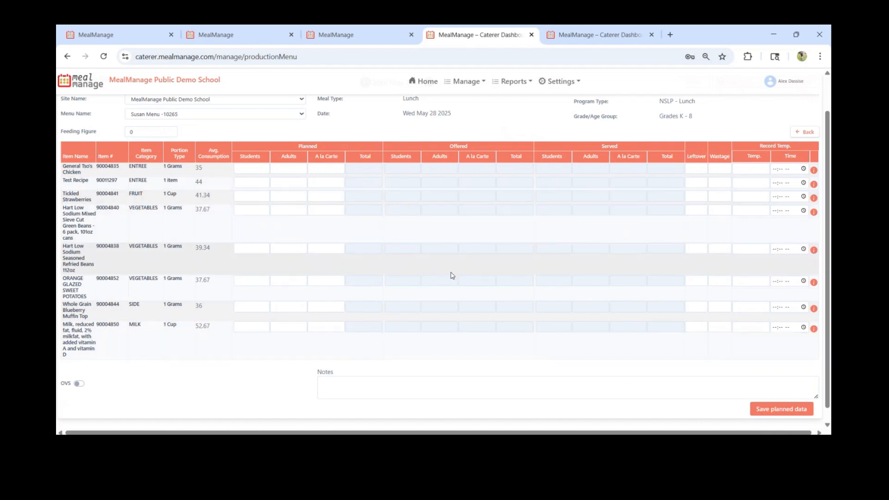
scroll(549, 278, up, 1)
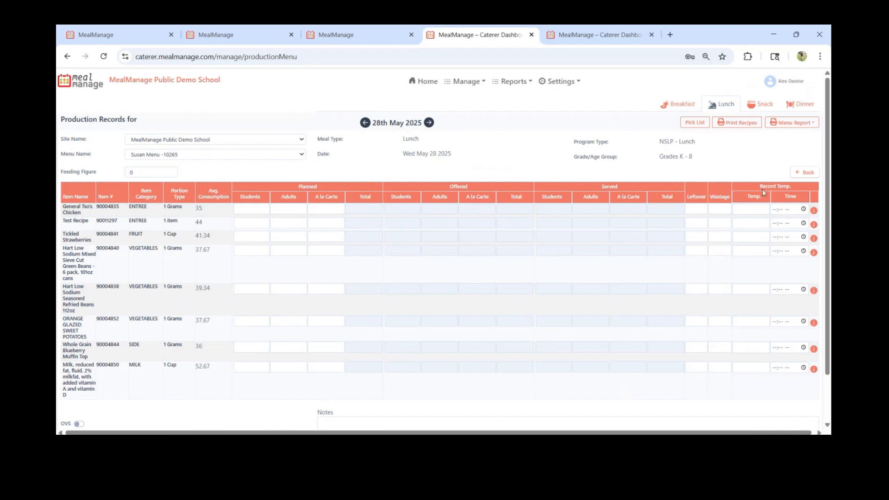
click(794, 129)
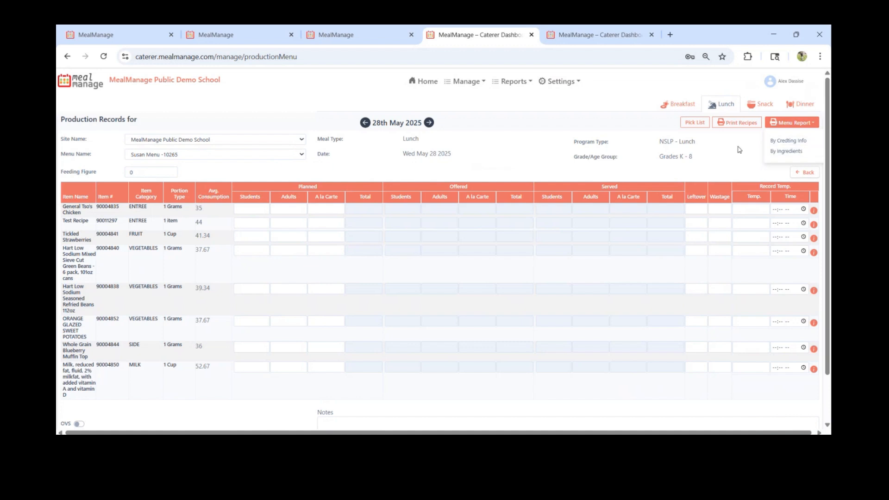
click(751, 126)
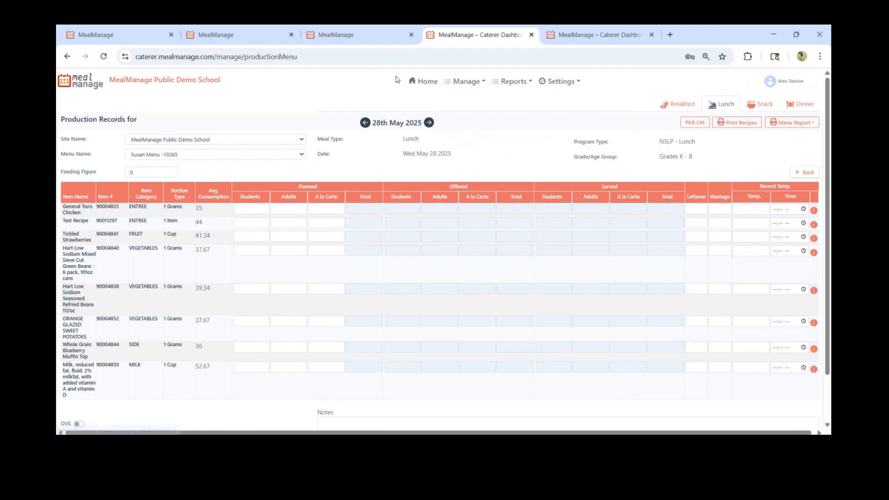
Switch to the MealManage Analysis Caterer dev portal and view the starting inventory list for School site1
click(579, 34)
mouse_move(467, 85)
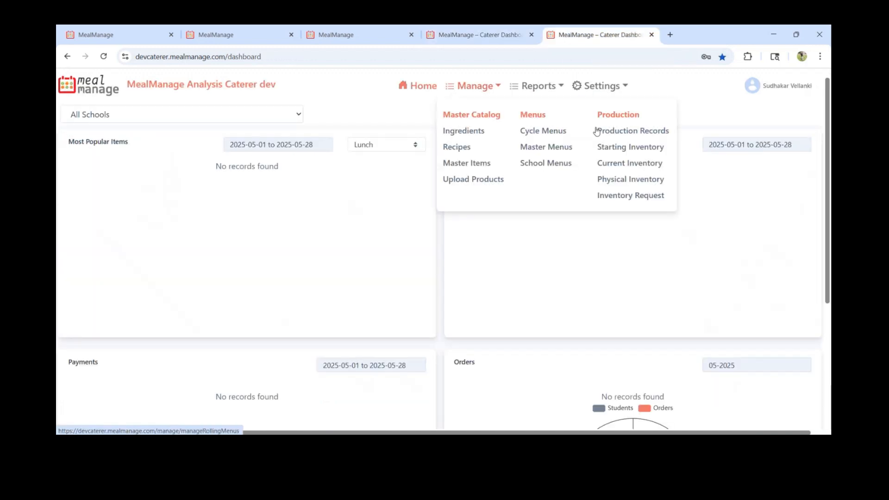
click(625, 148)
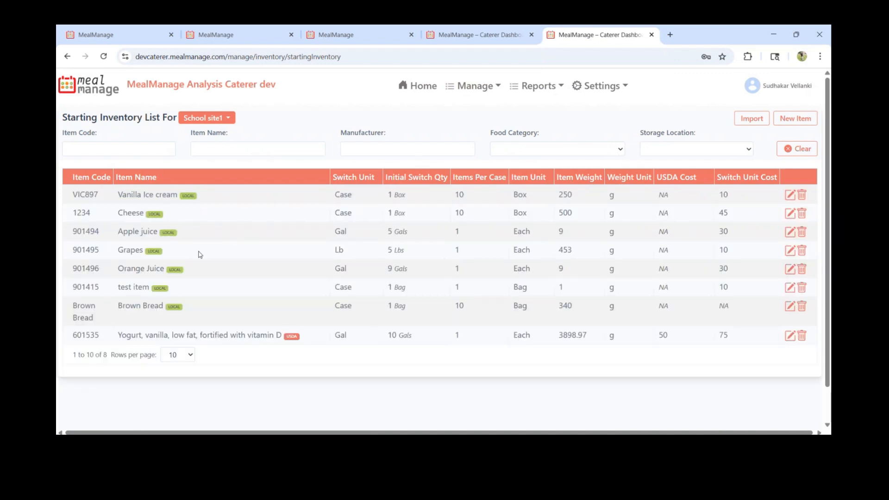
click(492, 92)
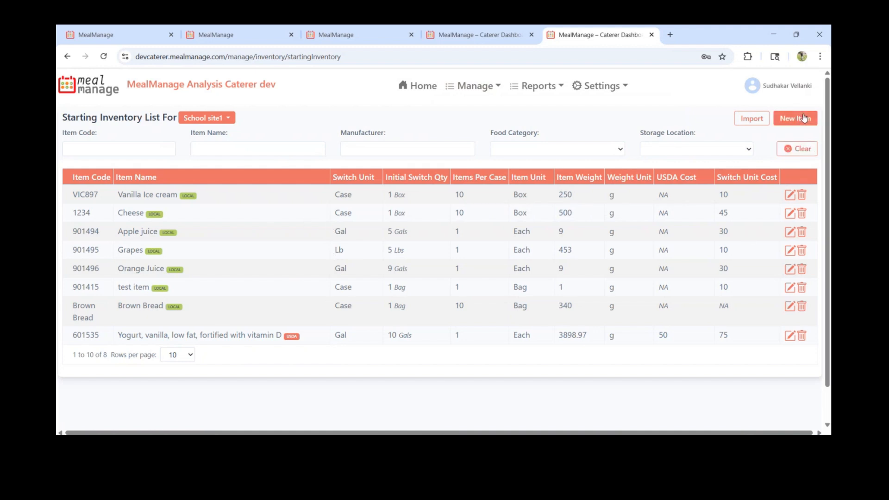
Examine the new inventory item form, including its vendor, food category, switch weight and item unit options, and close it without saving
click(803, 116)
scroll(355, 186, down, 1)
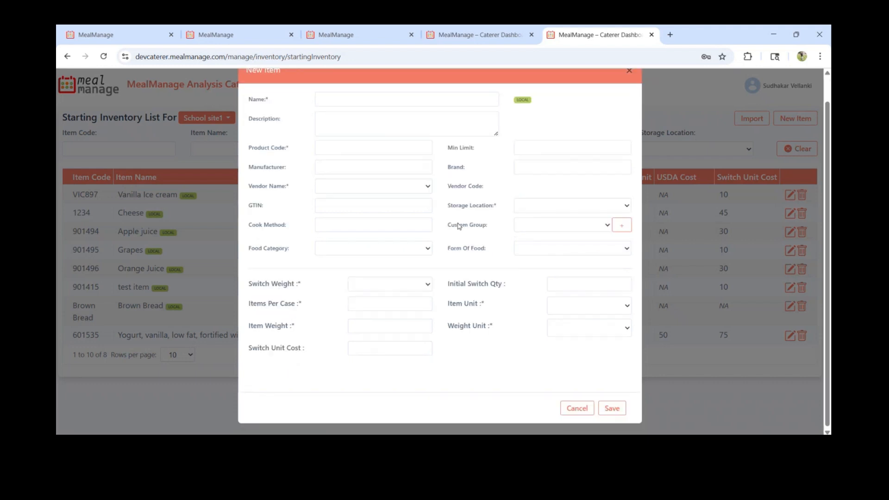
click(401, 185)
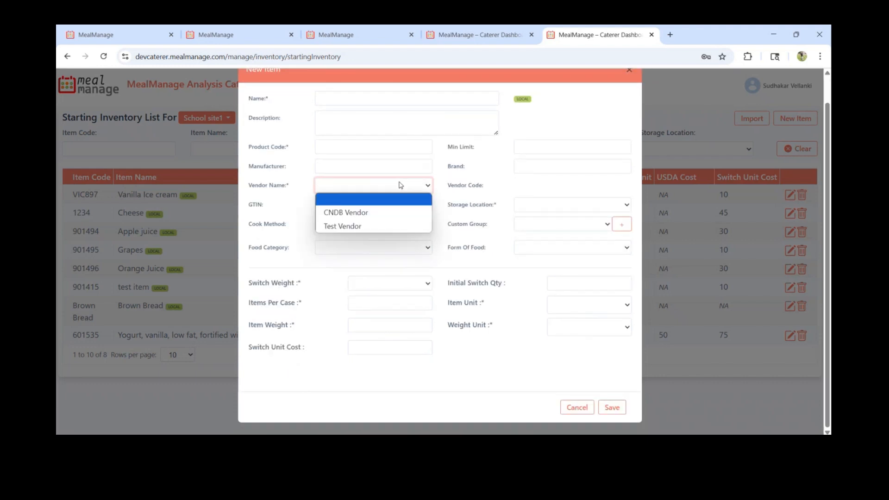
click(561, 186)
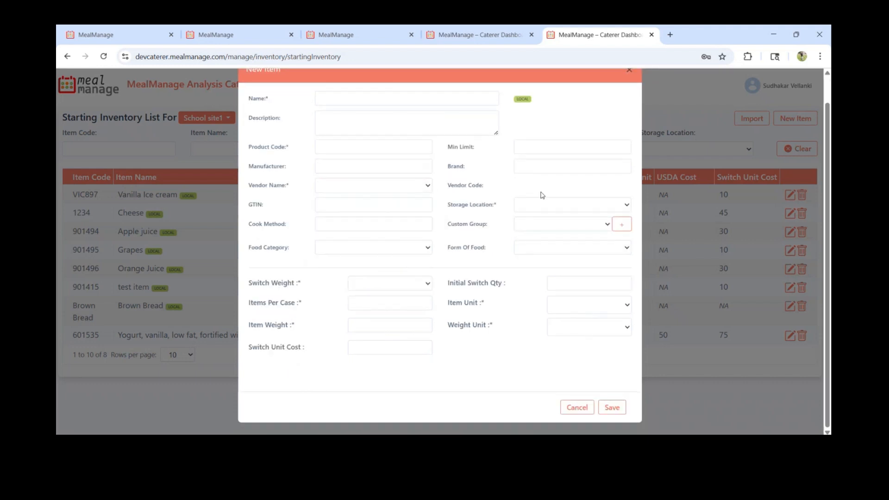
click(415, 253)
click(415, 253)
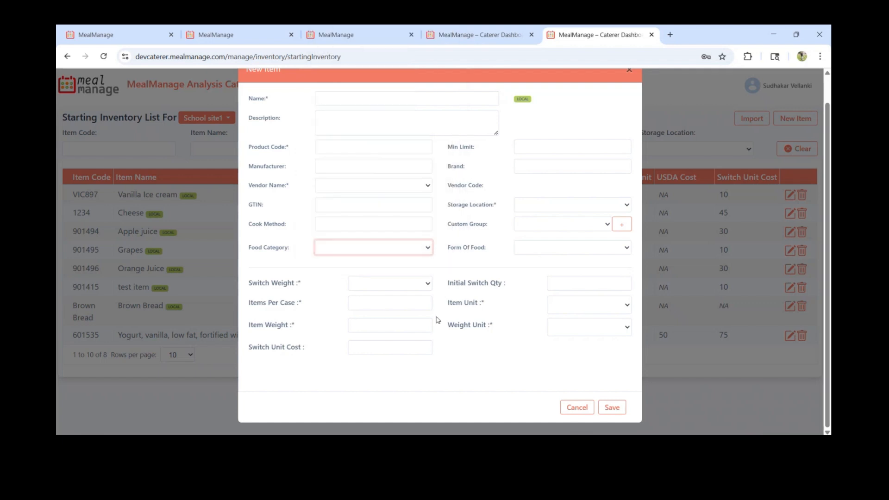
click(406, 284)
click(499, 362)
click(606, 304)
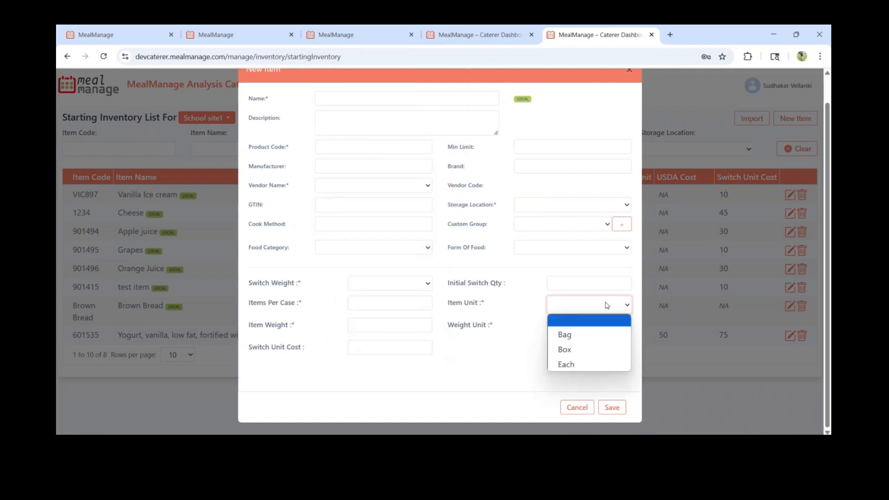
click(514, 369)
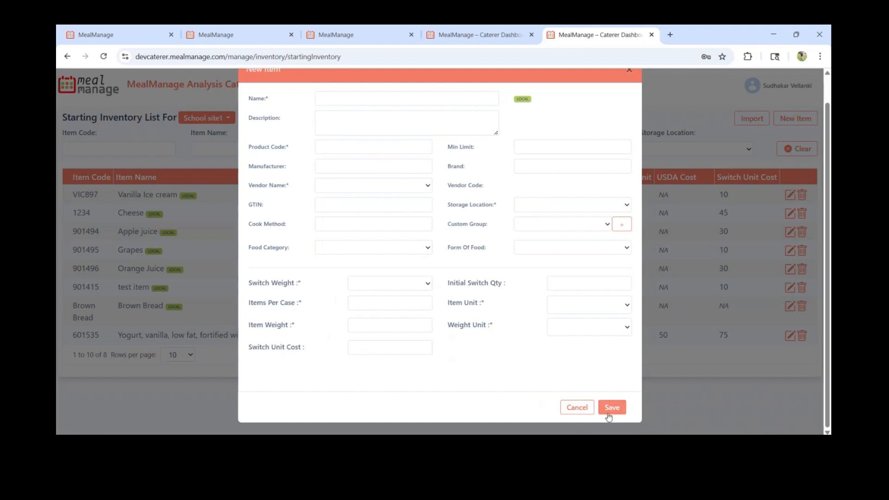
click(576, 408)
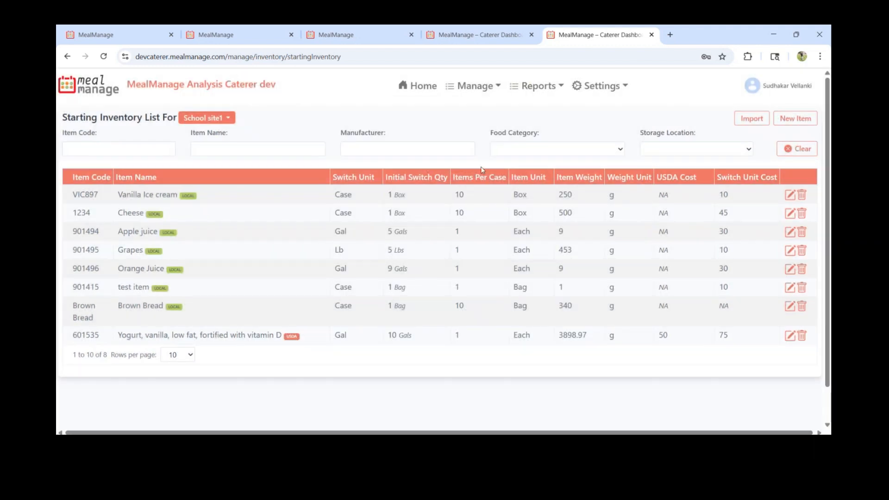
View School site1's current inventory list, comparing its stock-in and stock-out entries
click(473, 86)
click(625, 168)
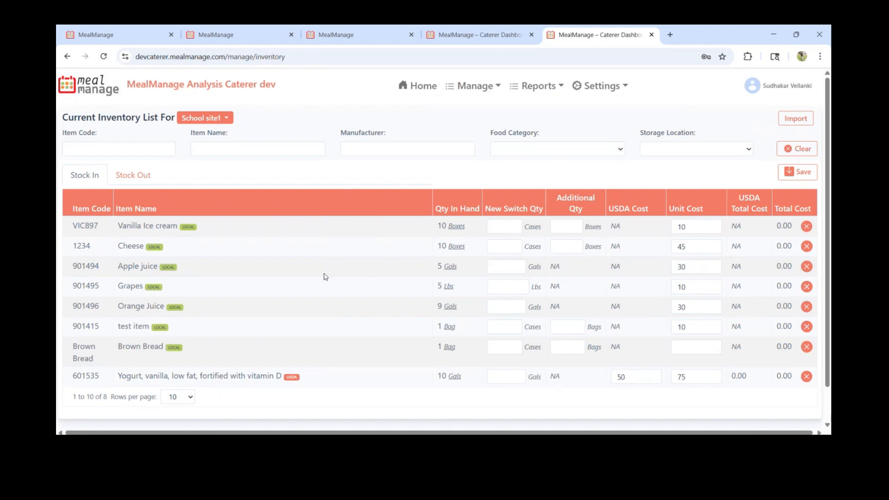
click(133, 176)
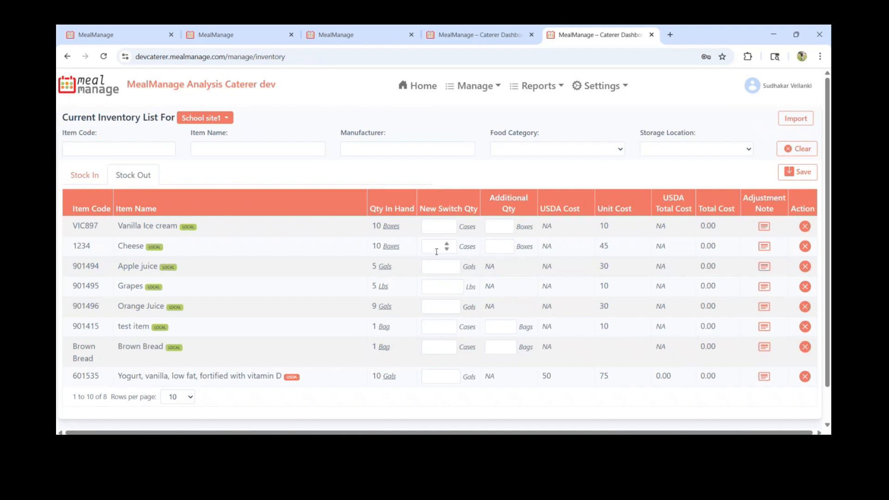
click(86, 176)
click(488, 89)
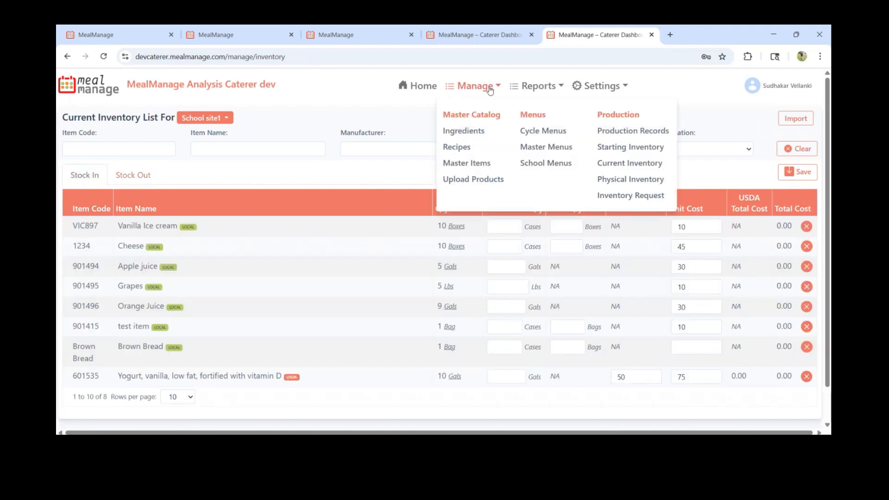
View School site1's physical inventory list and check which other sites can be selected
click(637, 180)
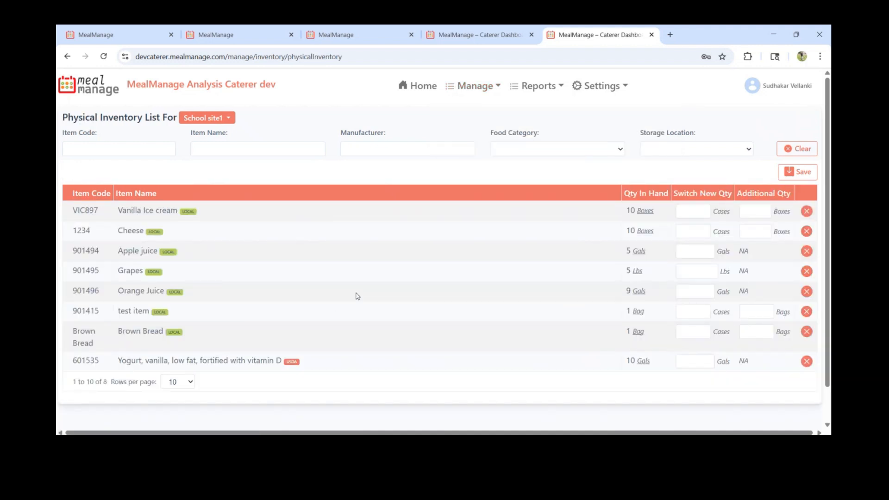
click(486, 86)
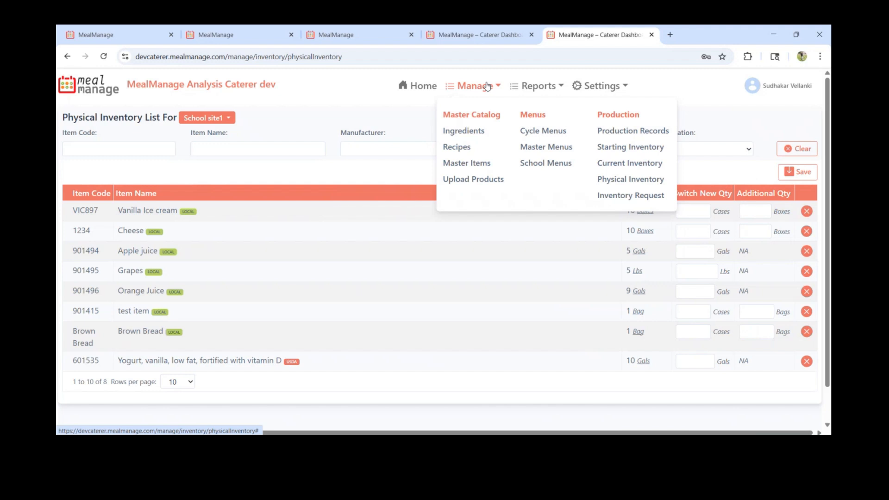
mouse_move(492, 92)
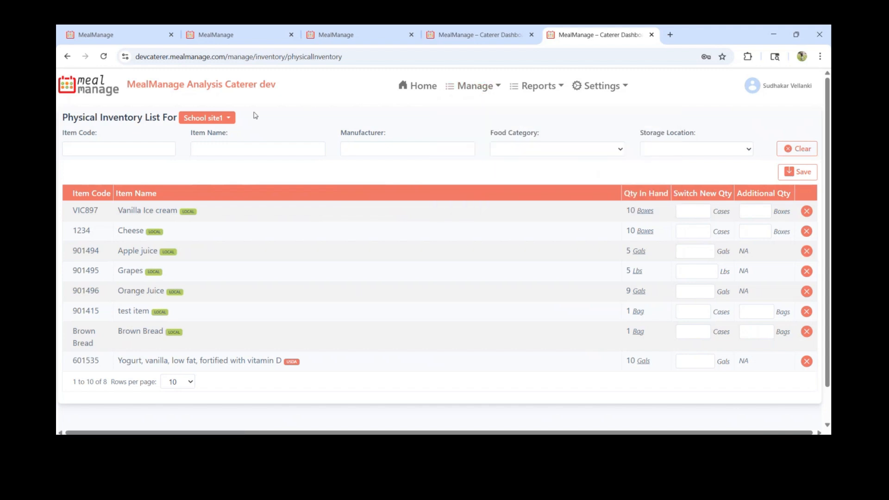
click(224, 116)
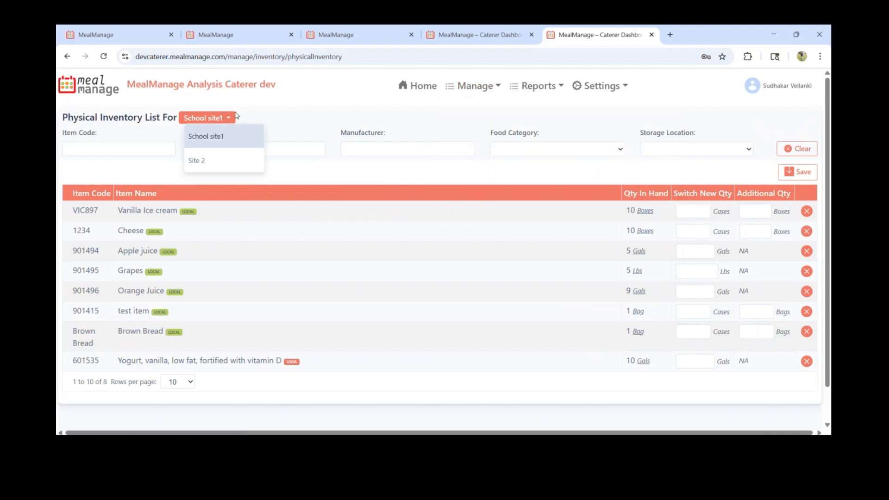
click(311, 119)
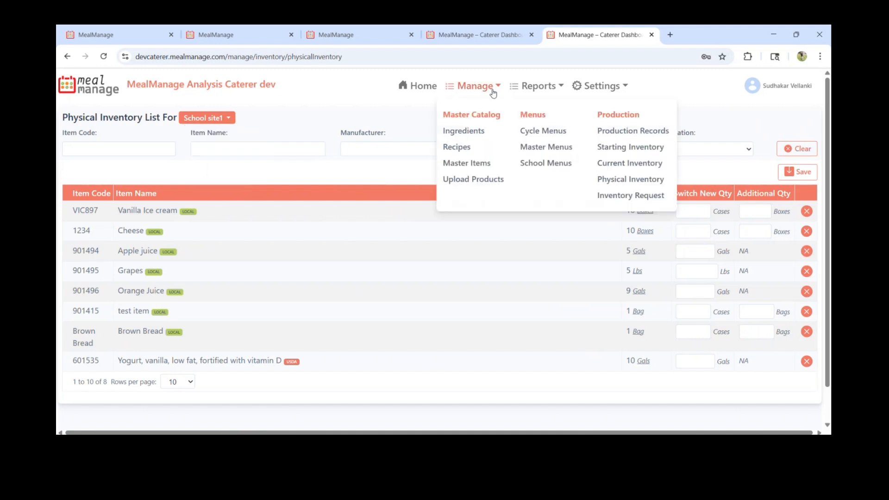
Examine School site1's outgoing and incoming inventory transfer requests, trying CNDB Vendor as the request source and cancelling without submitting
click(645, 203)
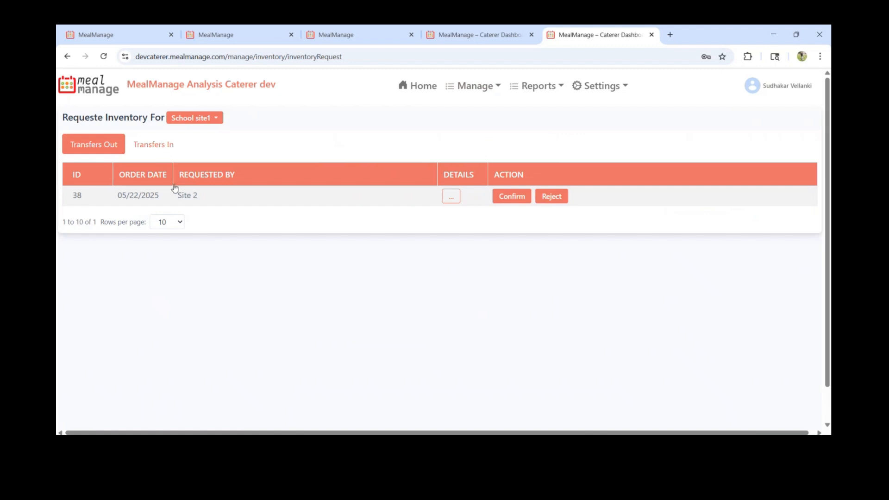
click(170, 147)
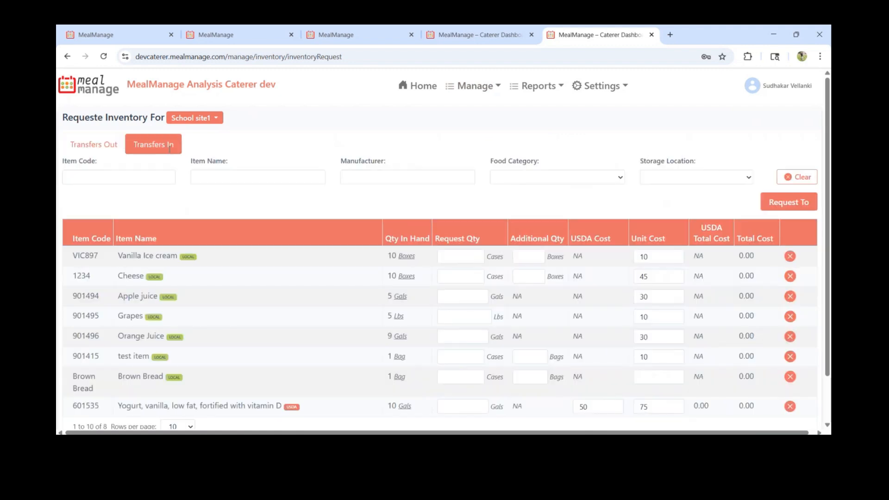
click(791, 205)
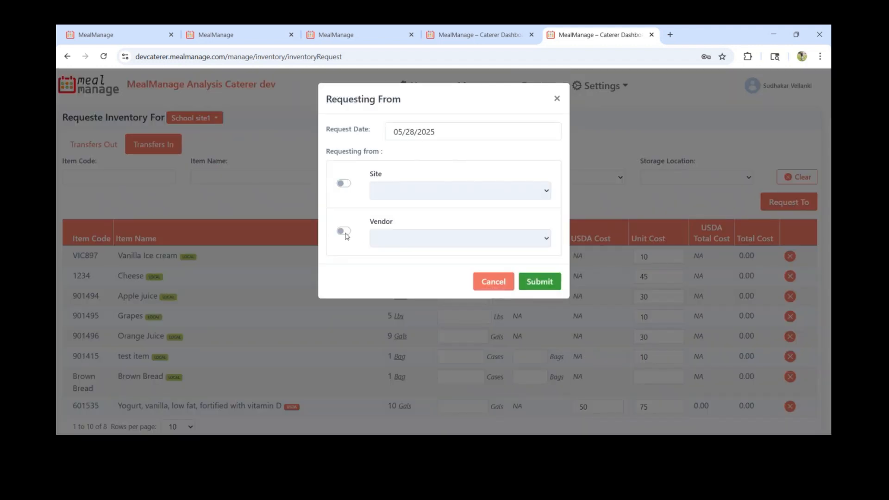
click(343, 231)
click(485, 238)
click(468, 268)
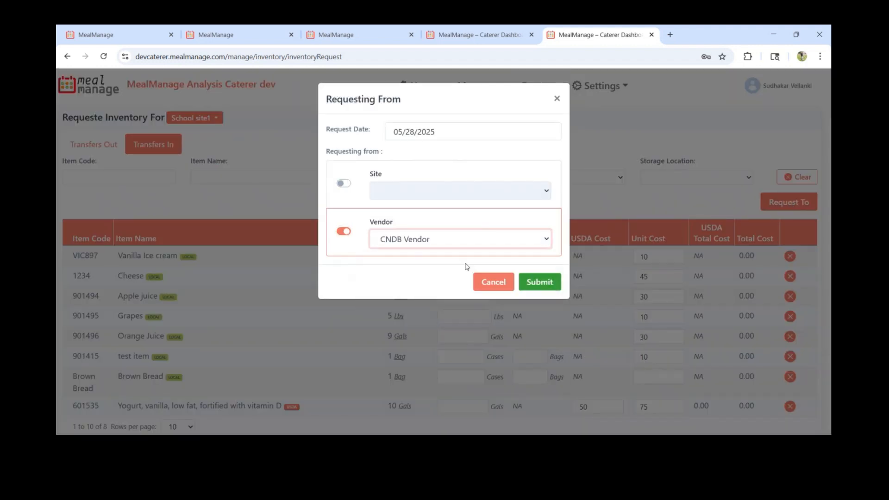
click(428, 293)
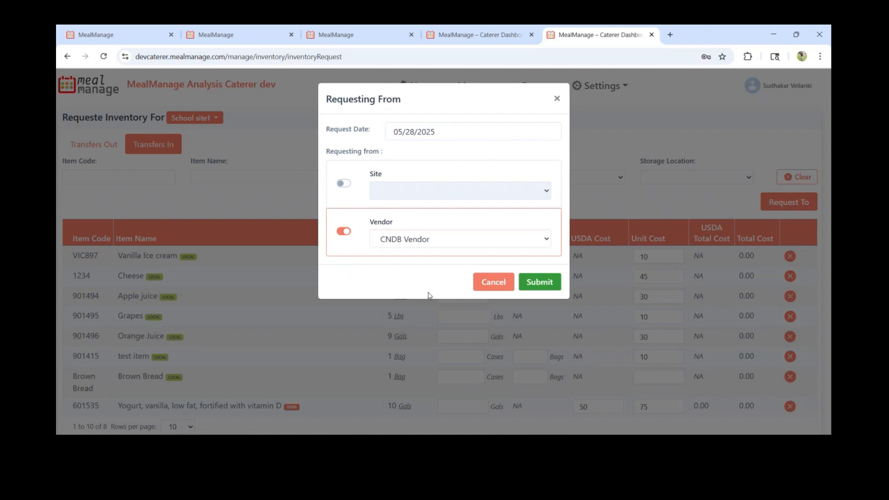
click(488, 284)
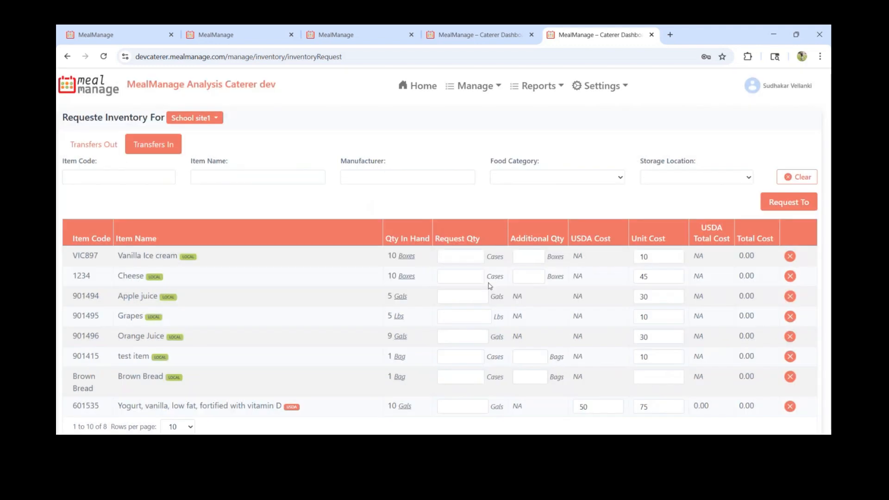
Switch to the MealManage Caterer Admin portal in the incognito window and view its recipes catalog
click(426, 96)
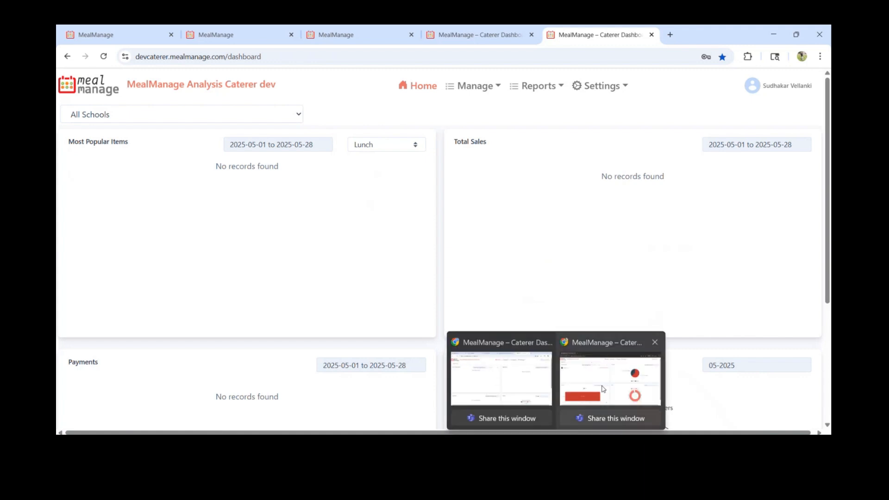
click(609, 374)
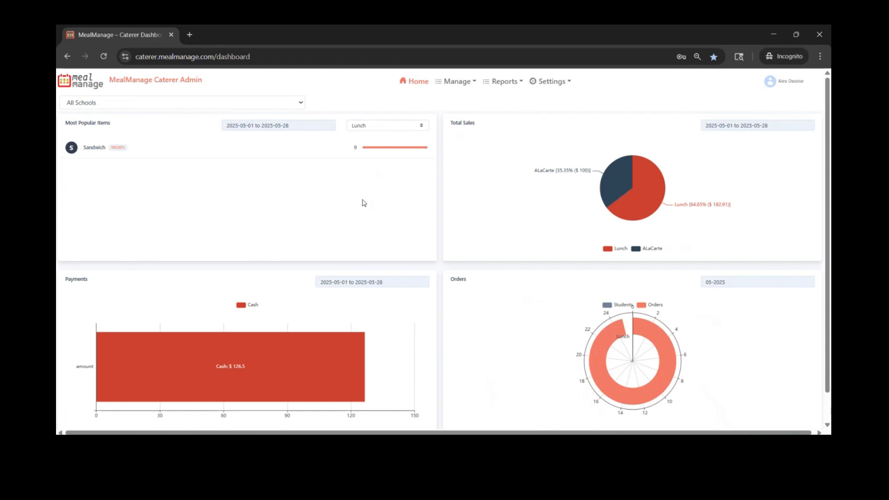
click(463, 84)
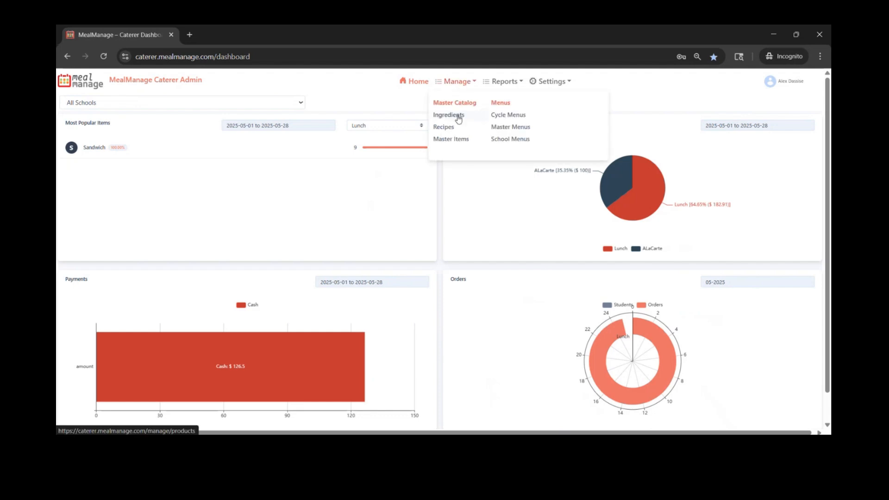
click(444, 127)
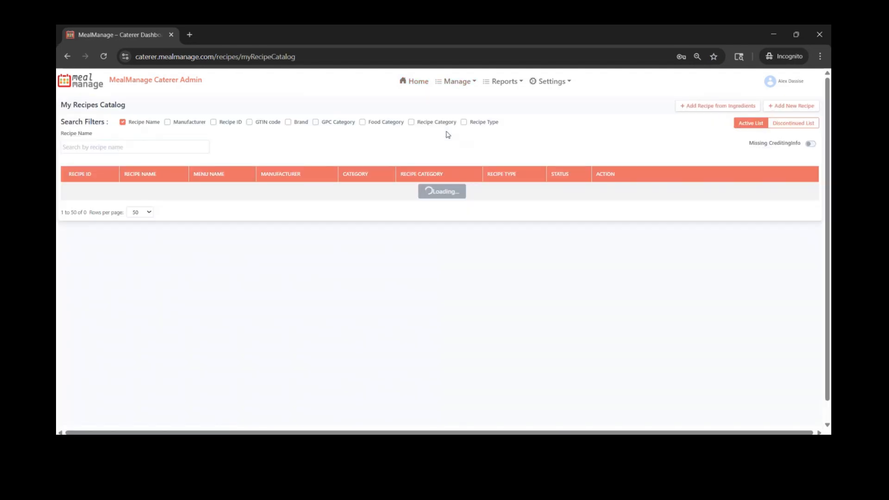
Examine the new recipe form, including its recipe name, menu name, type and recipe category options, without entering anything
click(791, 108)
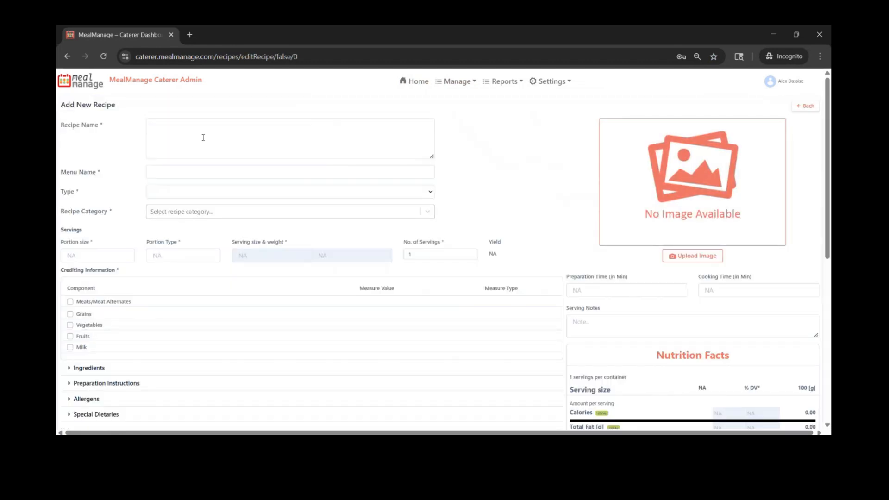
click(203, 138)
click(190, 170)
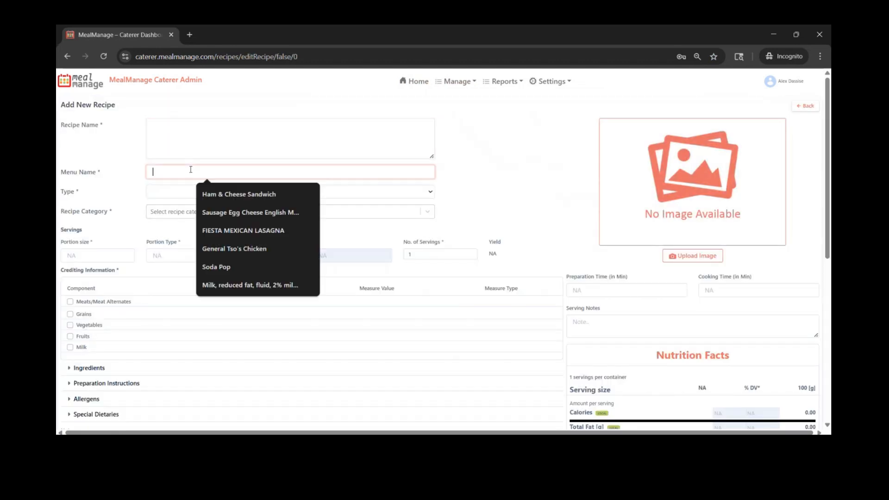
click(173, 192)
click(185, 134)
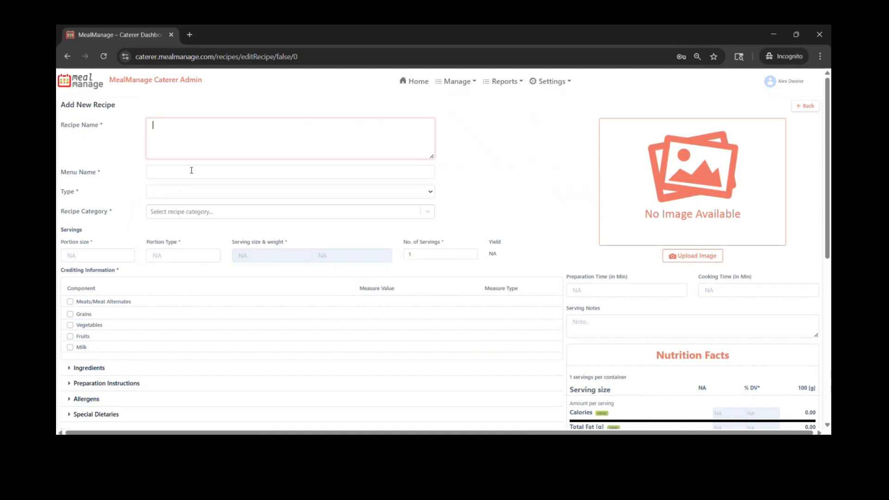
click(195, 170)
click(180, 192)
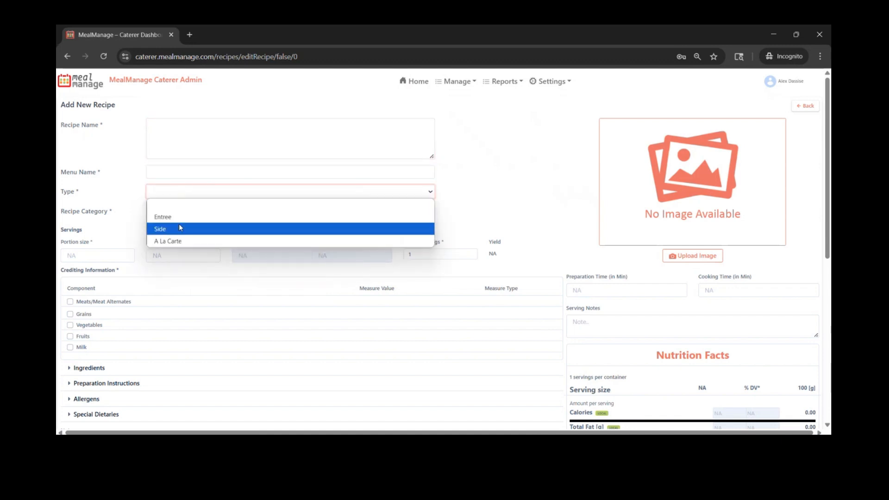
click(119, 207)
click(202, 213)
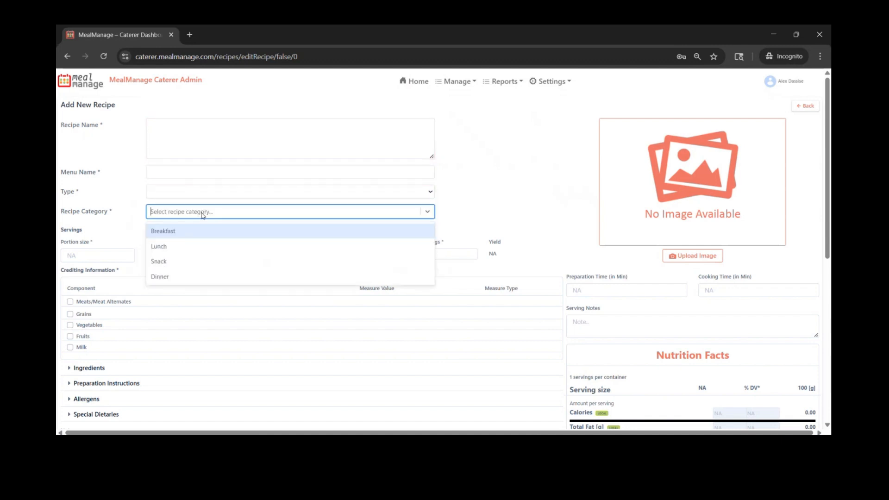
click(487, 163)
View the master item catalog's lunch lists for side, a la carte and entree items
click(468, 82)
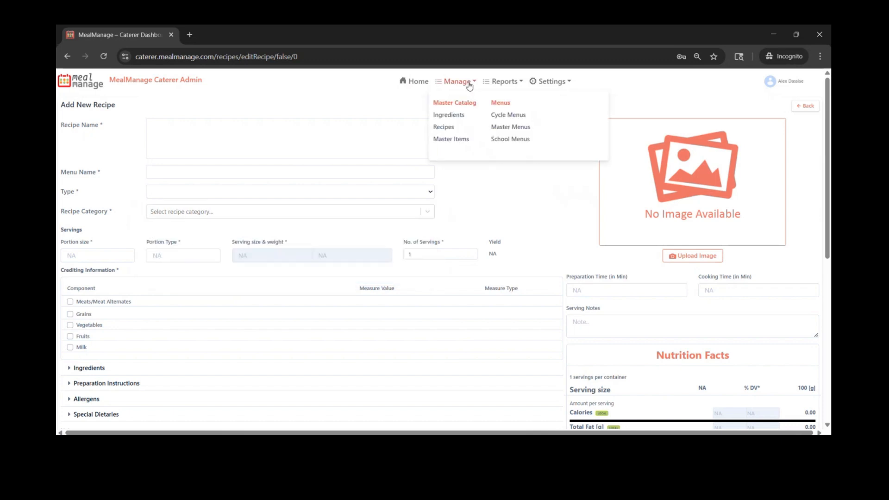
click(452, 139)
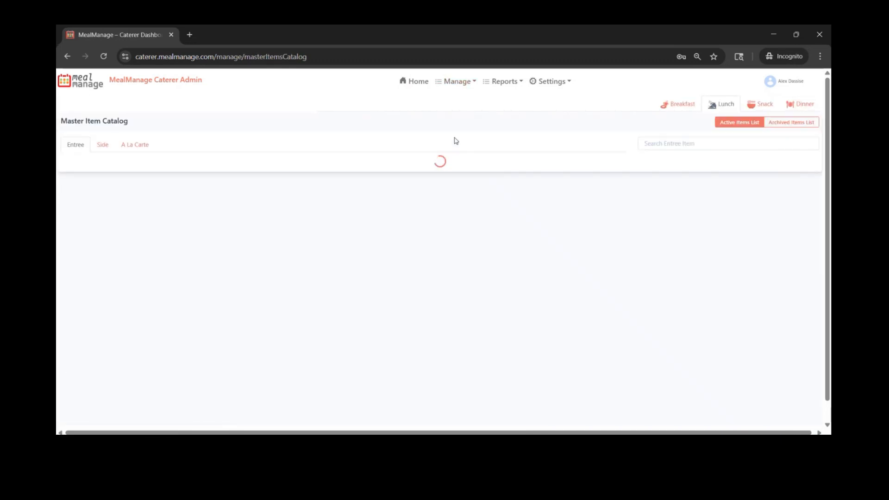
click(101, 145)
click(135, 145)
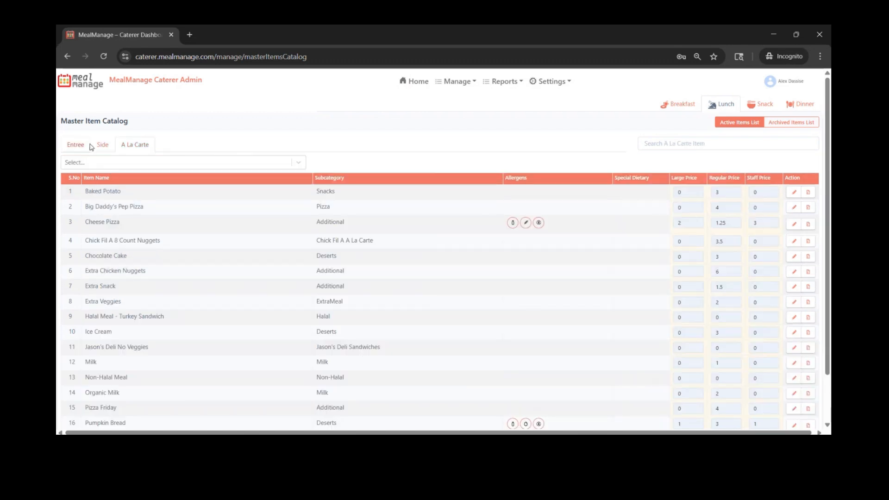
click(71, 144)
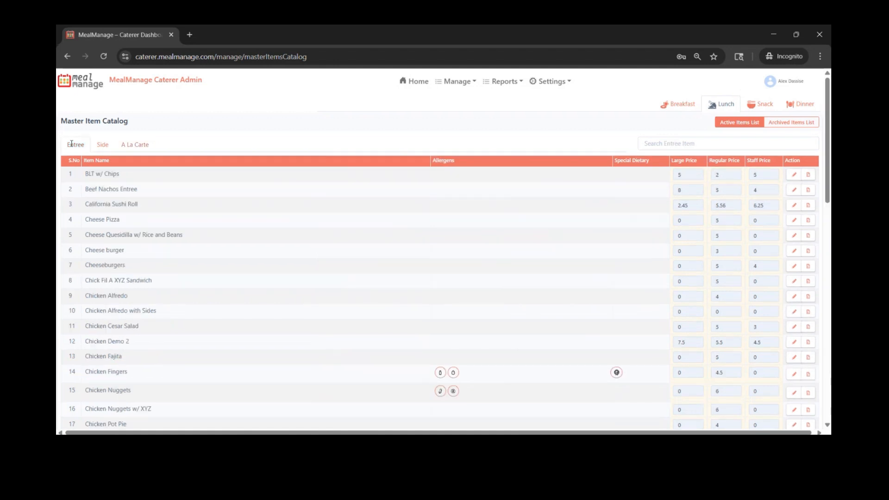
Examine the BLT w/ Chips entree's prices, allergens, special dietary options and nutrition facts, and close it without saving
click(794, 175)
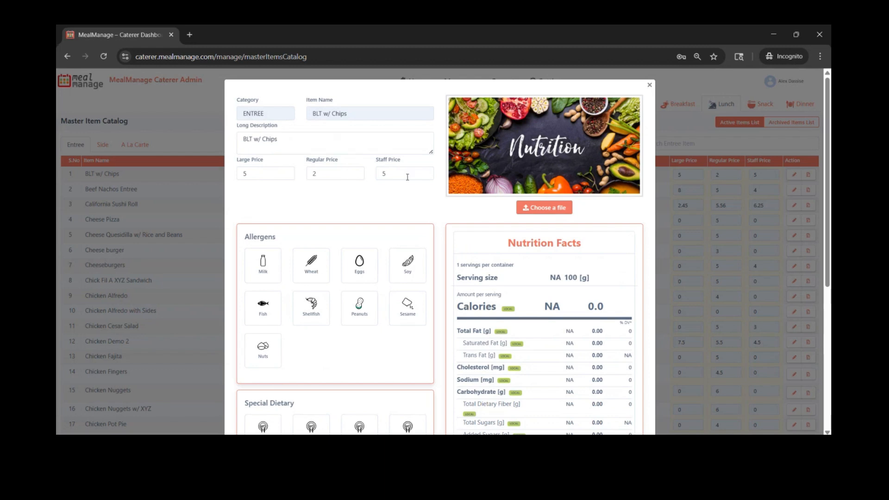
scroll(275, 192, down, 1)
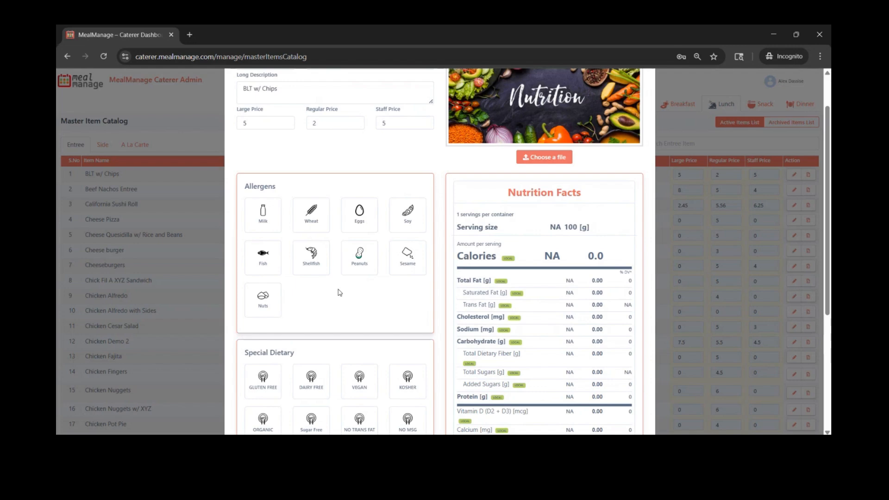
scroll(339, 292, down, 2)
scroll(407, 301, up, 3)
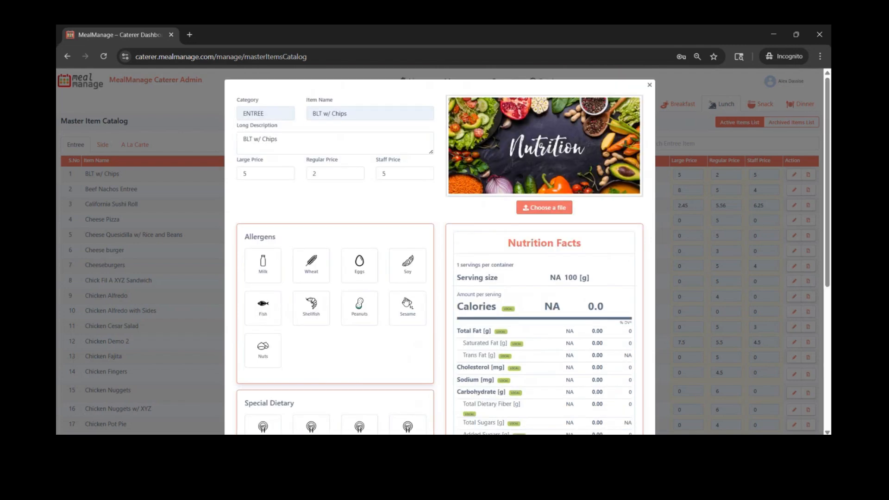
click(649, 86)
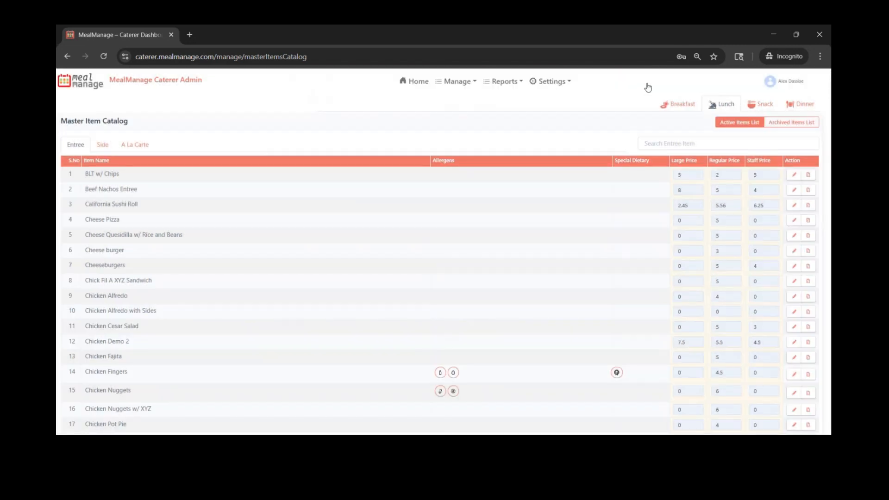
Start a new master lunch menu named Demo Menu July for Jul-2025 with the Regular price type
click(460, 83)
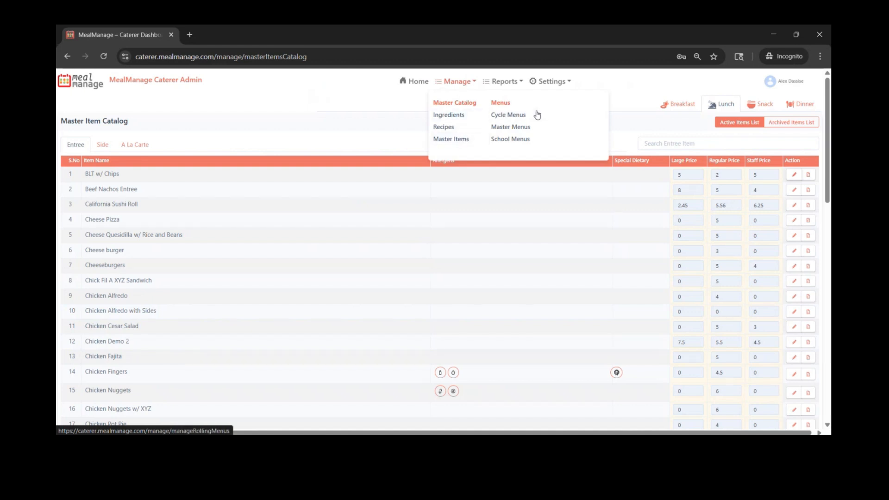
click(531, 131)
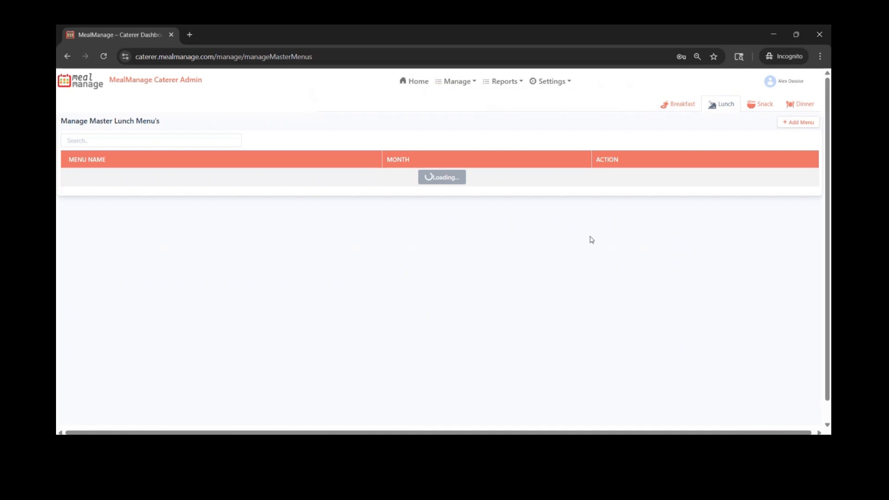
click(806, 124)
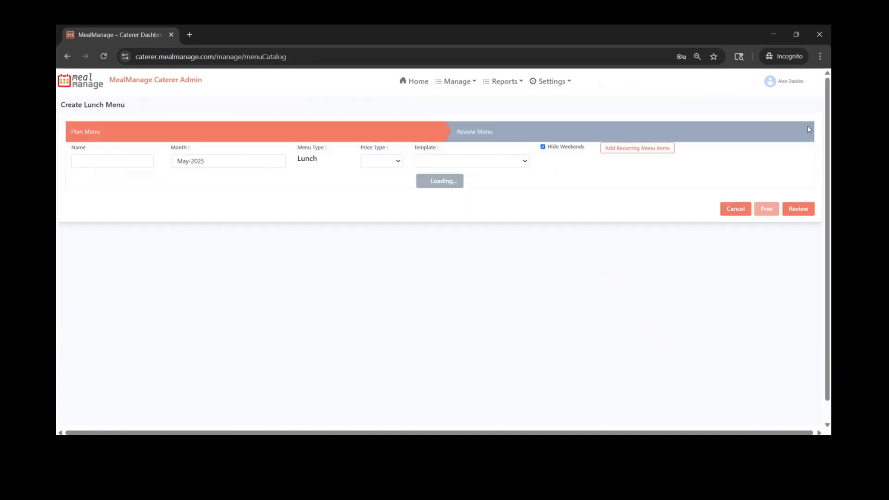
click(147, 161)
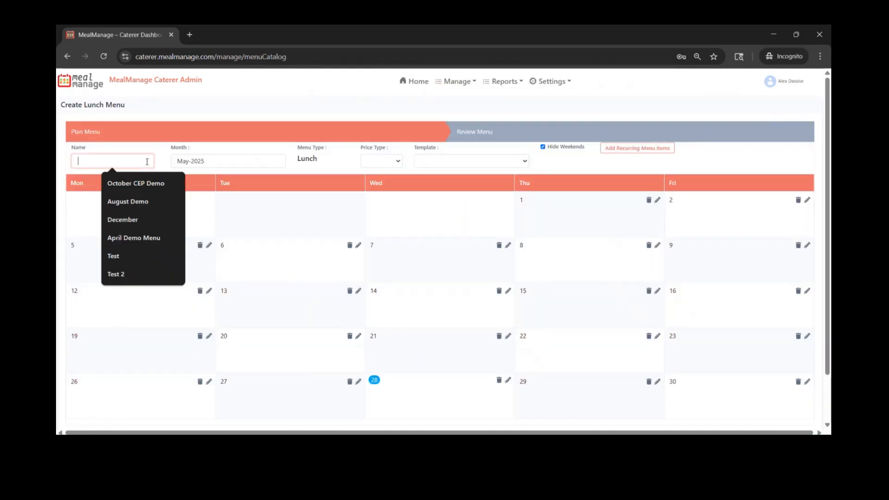
text(Demo)
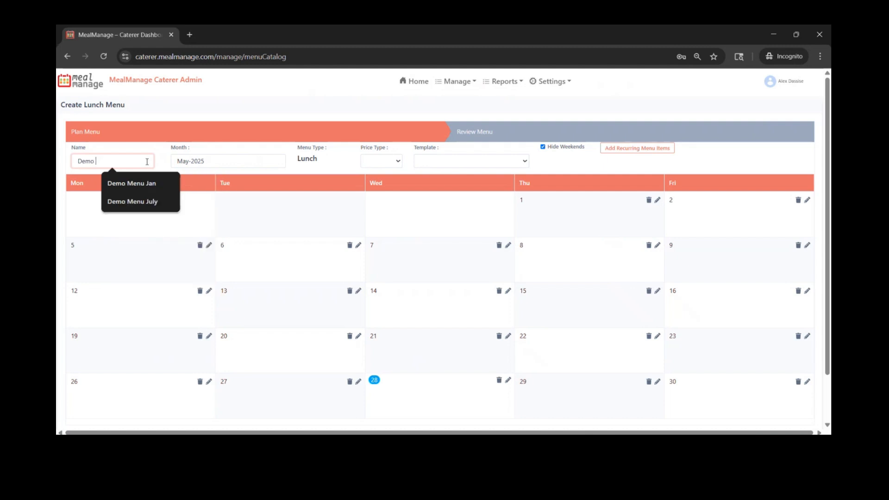
text( Menu July)
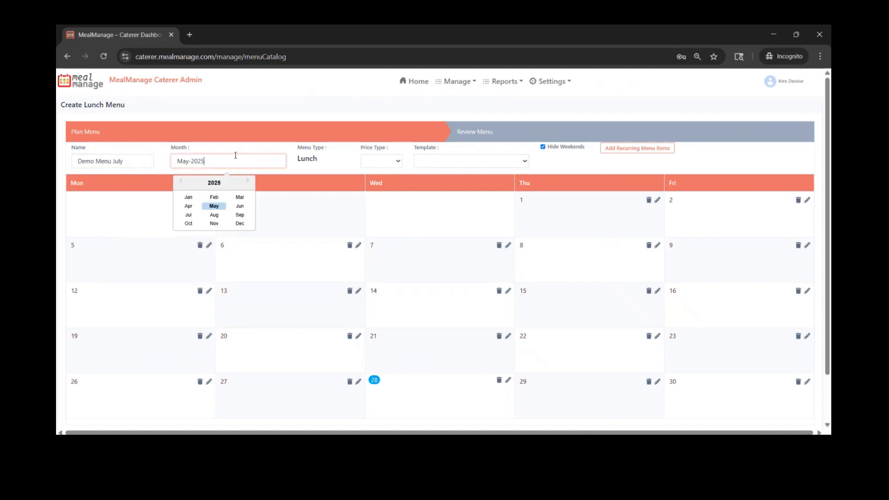
click(188, 215)
click(371, 167)
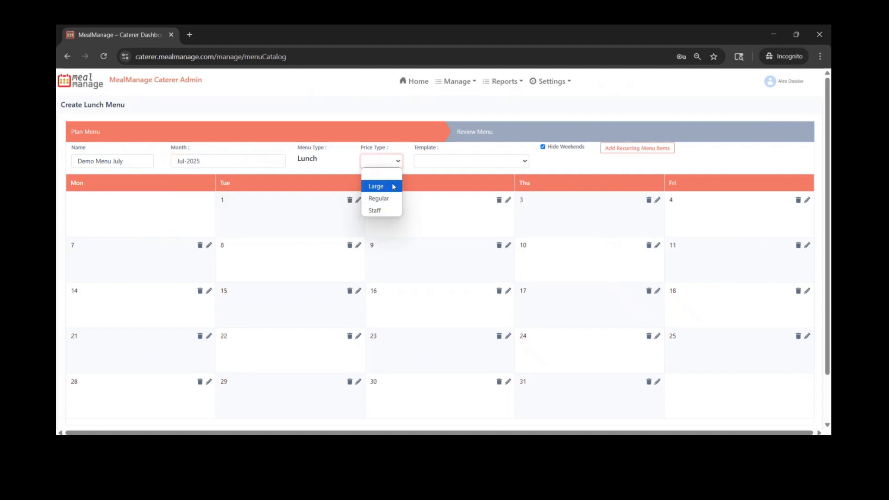
click(377, 202)
Examine the available menu templates for the new lunch menu without choosing one
click(514, 161)
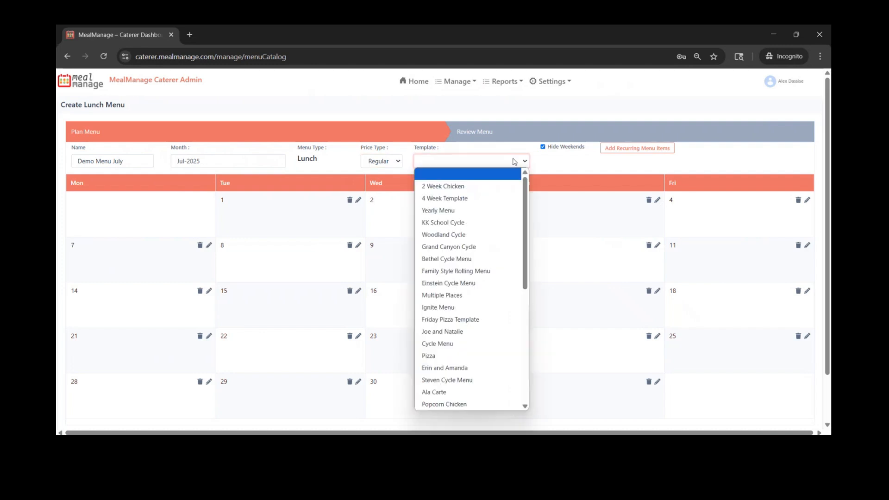
scroll(482, 214, down, 5)
scroll(486, 214, up, 5)
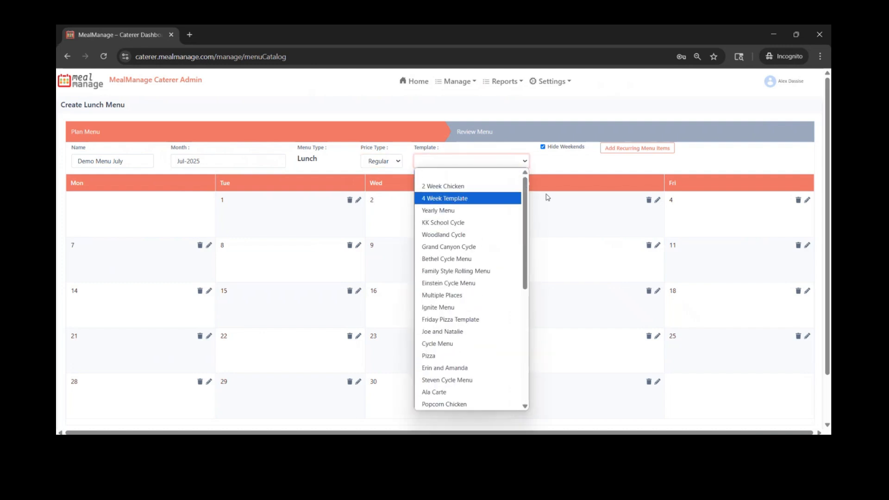
click(557, 159)
Add the Beef Nachos Entree to the July 1 lunch menu
click(359, 201)
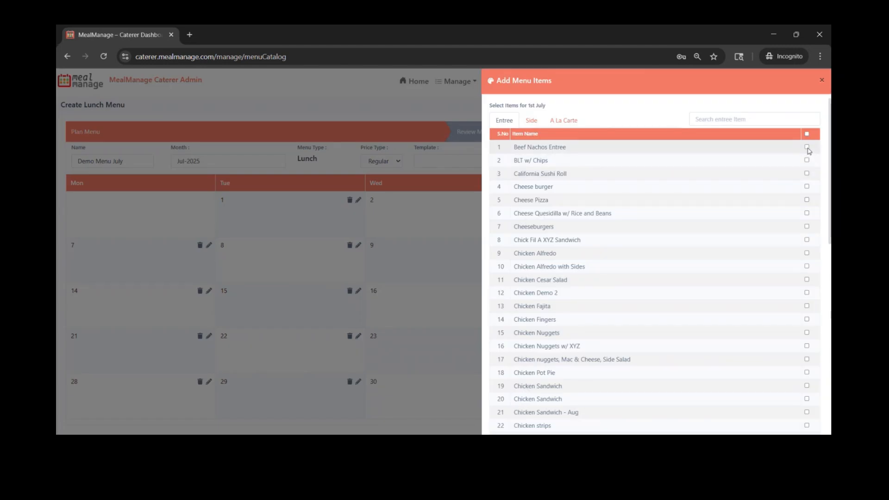
click(806, 147)
click(822, 80)
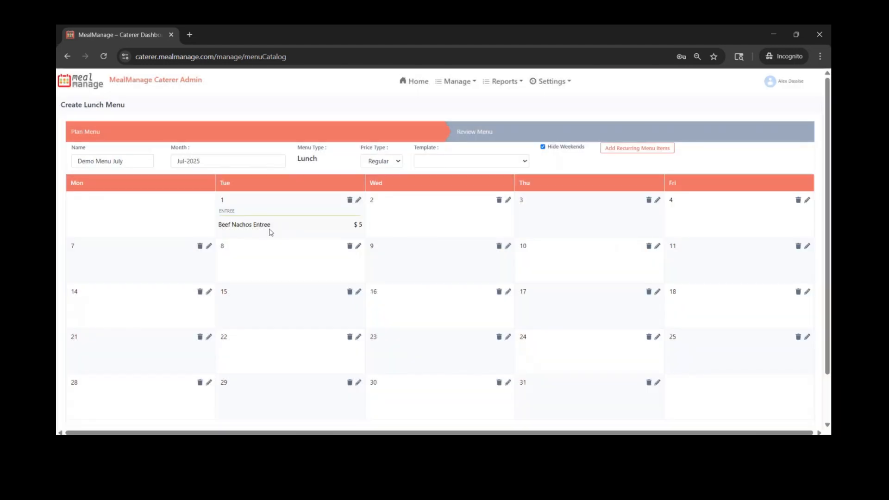
Add recurring entrees: Beef Nachos Entree on Tuesdays, BLT w/ Chips on Mondays and Cheese Pizza on all weekdays
click(608, 150)
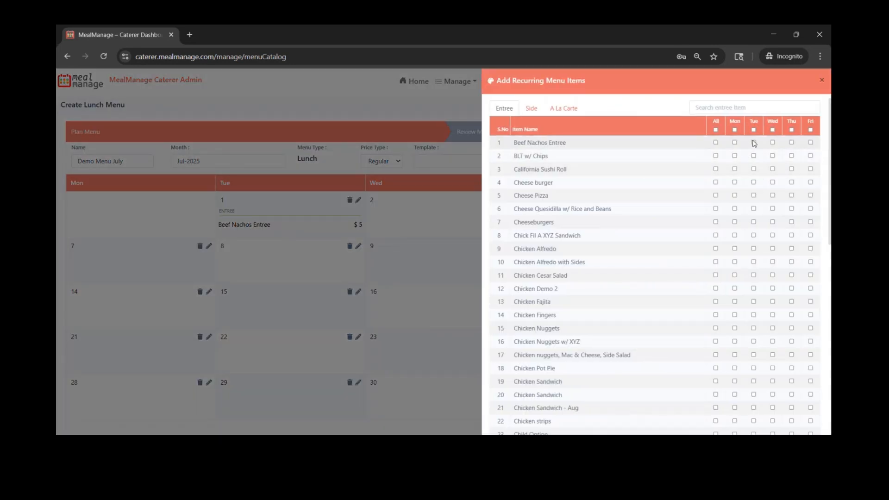
click(754, 142)
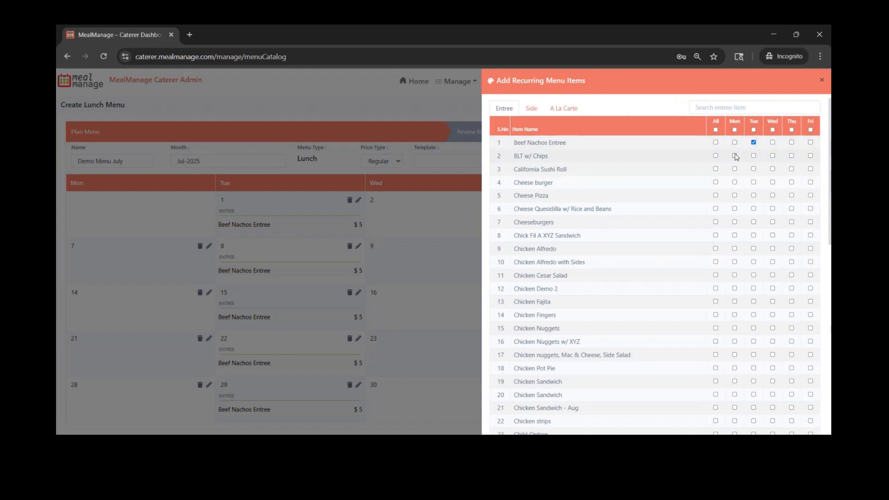
click(734, 156)
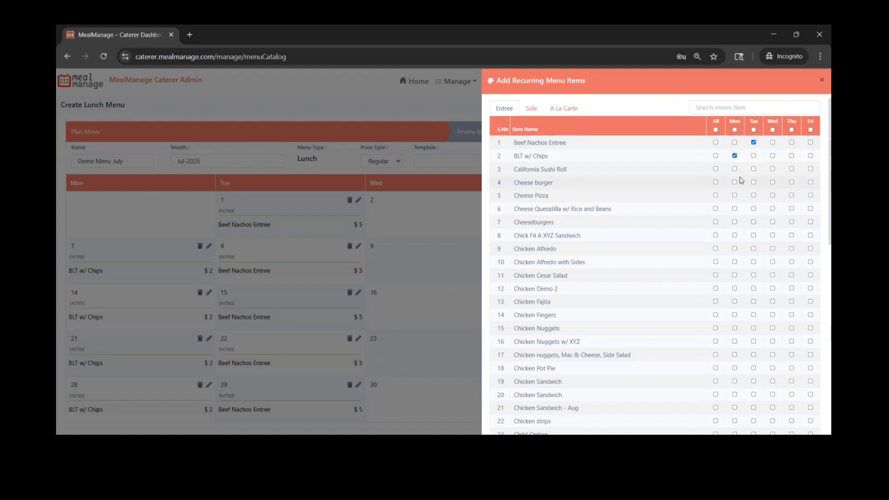
click(715, 196)
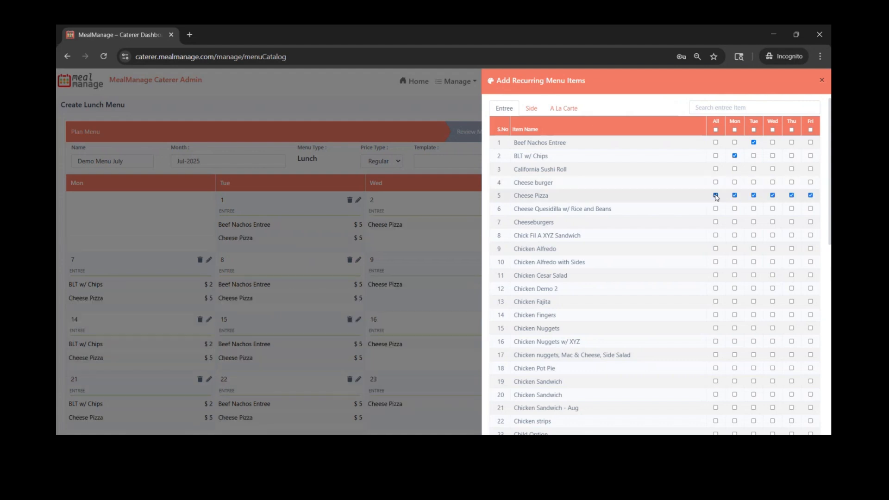
Add Apple Slices and BBQ Chips as recurring sides and Cheese Pizza and Milk as recurring a la carte items for all weekdays
click(530, 108)
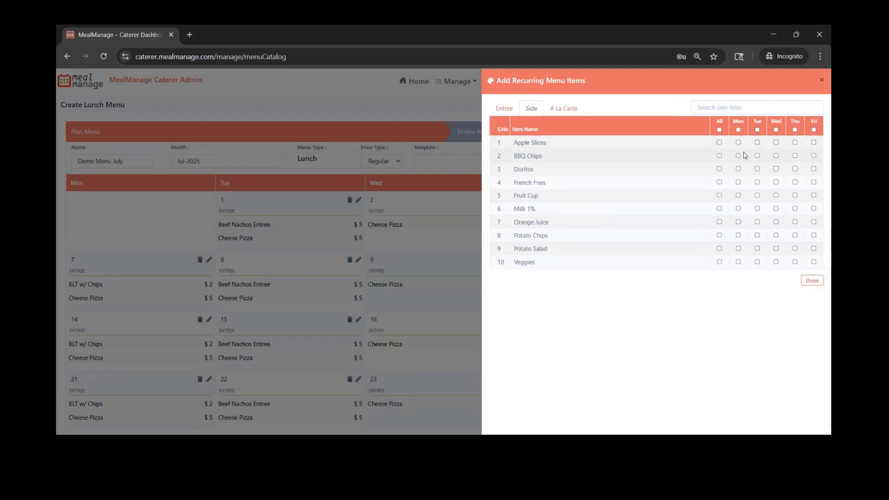
click(719, 142)
click(719, 155)
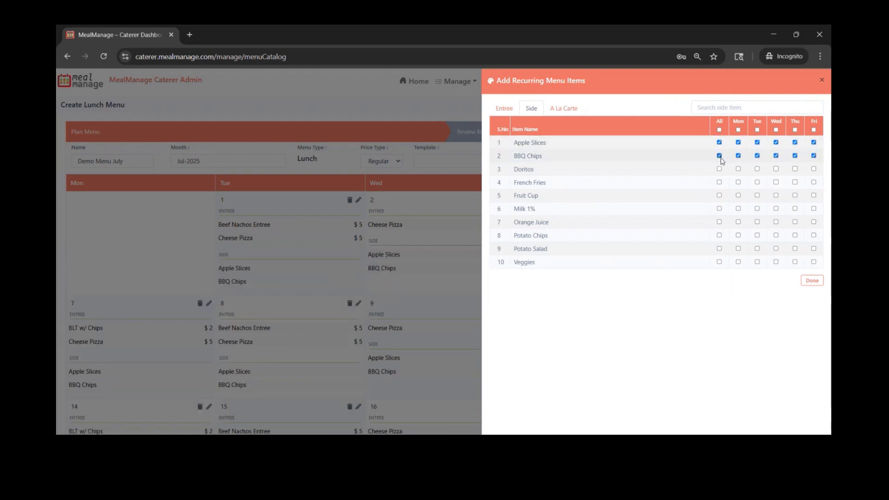
click(559, 110)
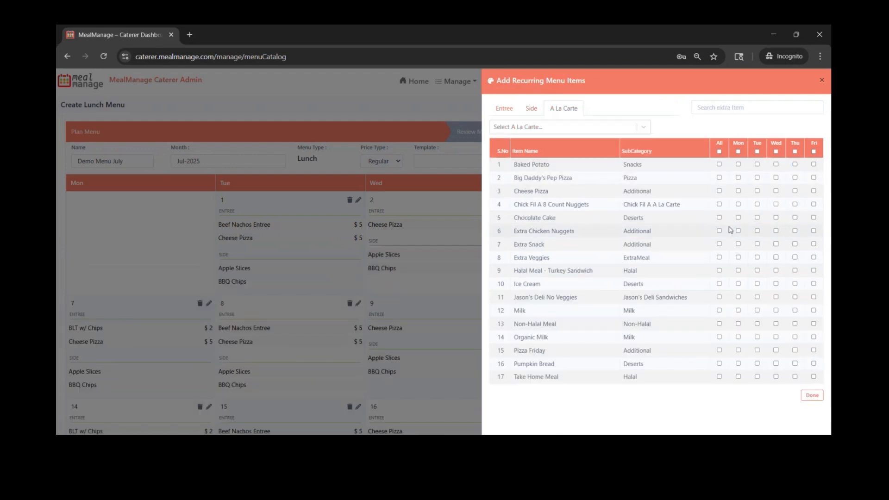
click(719, 191)
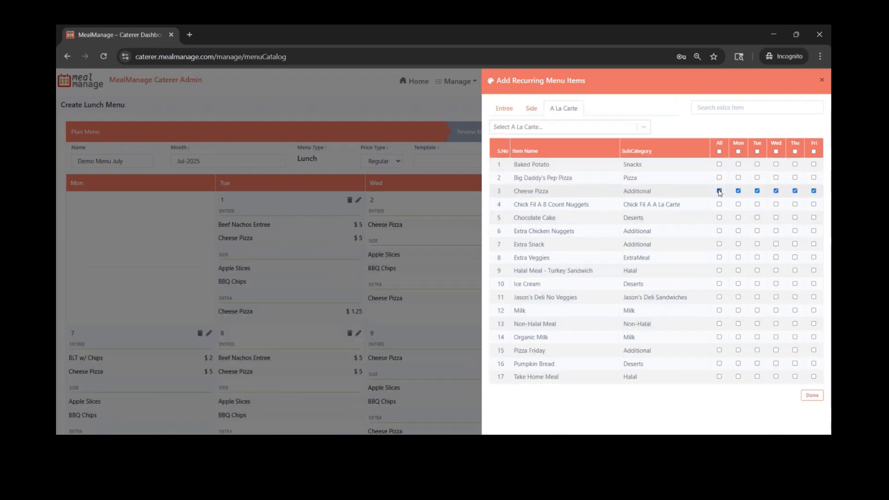
click(719, 310)
click(812, 395)
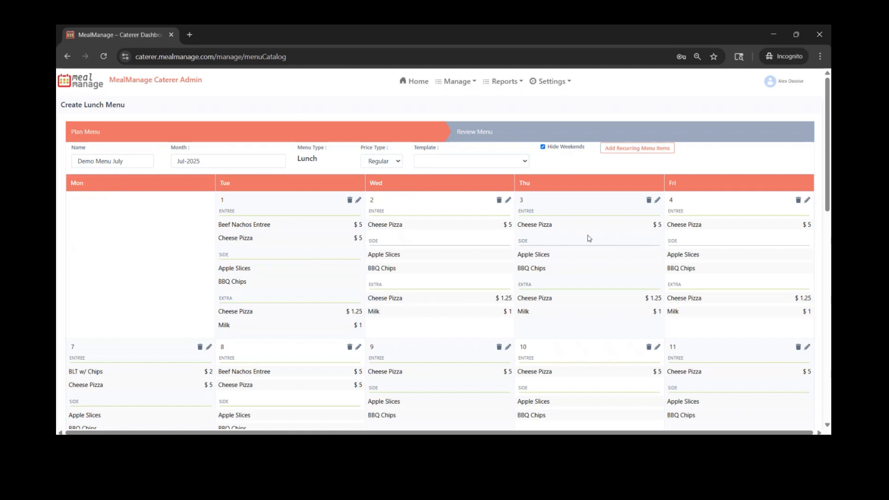
Review the full July lunch calendar and save the finished master menu
scroll(586, 235, down, 12)
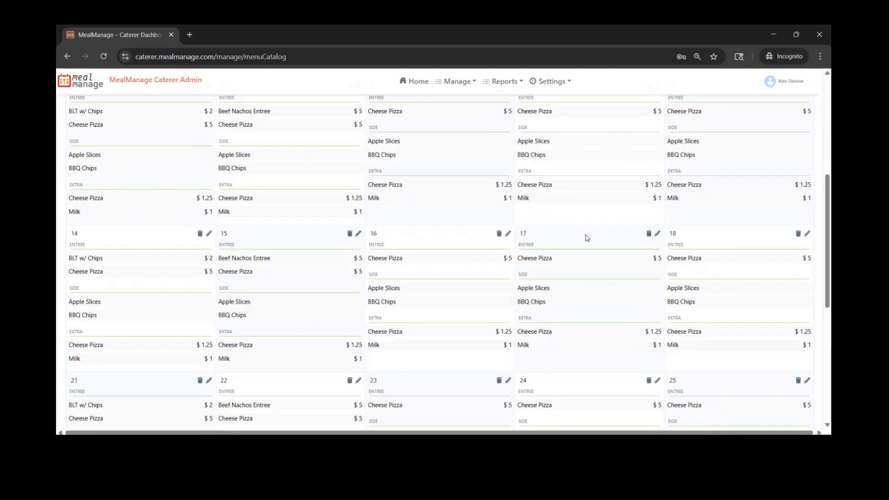
scroll(585, 239, up, 12)
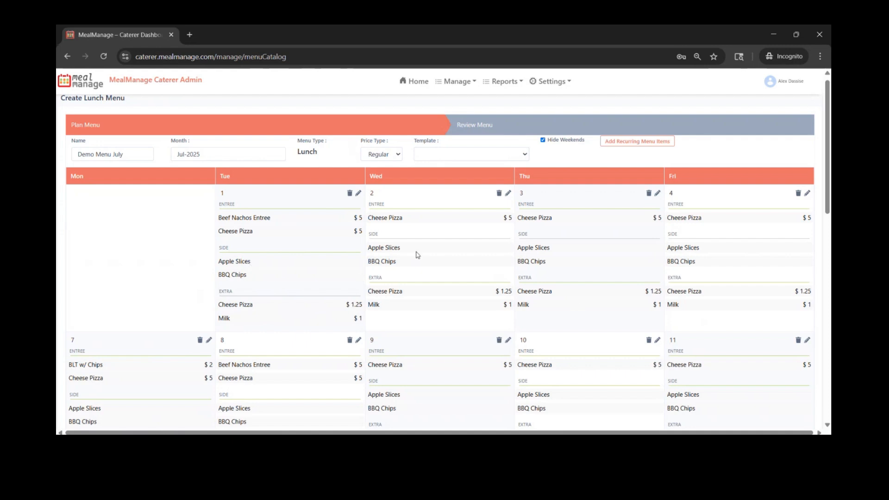
scroll(634, 287, down, 12)
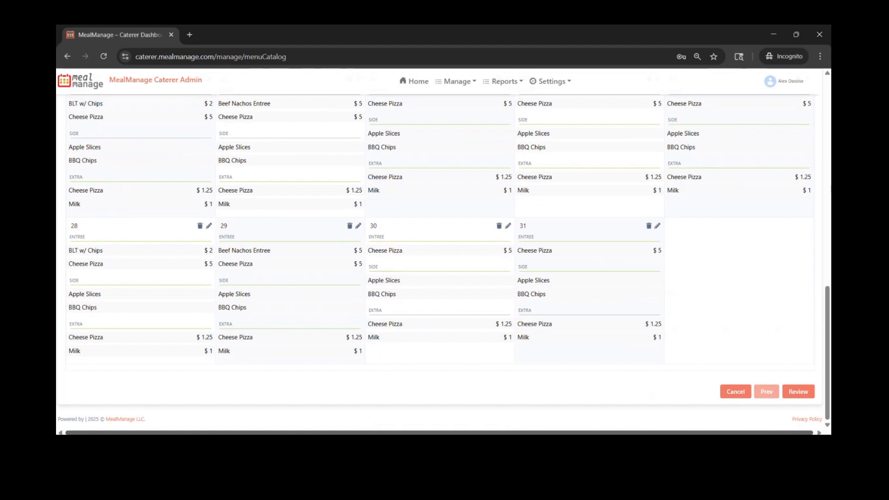
click(808, 392)
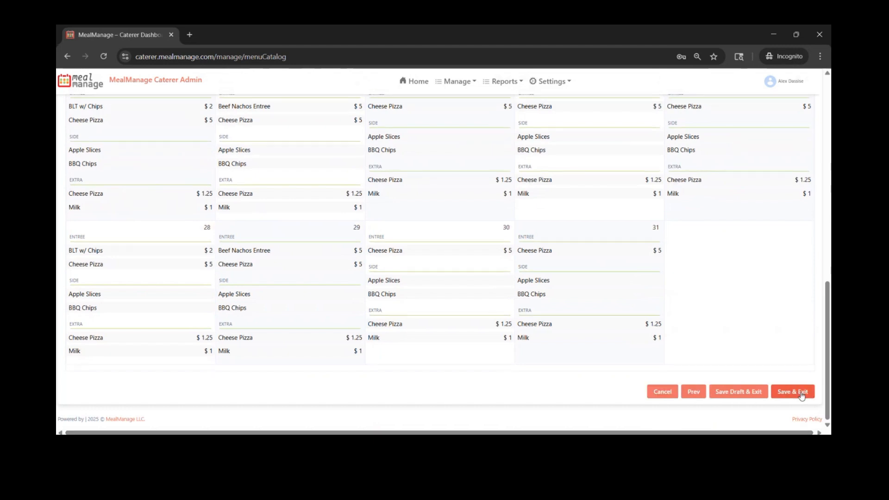
click(802, 393)
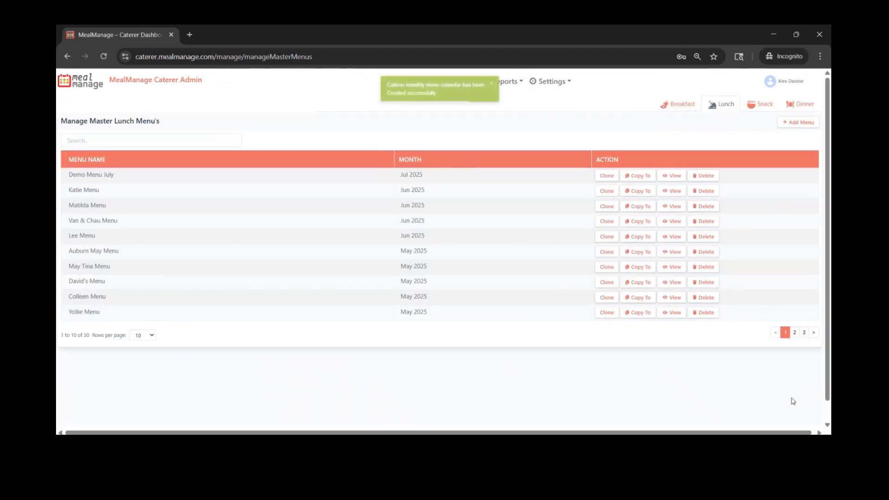
Copy the Demo Menu July master menu to MealManage Demo School
click(641, 180)
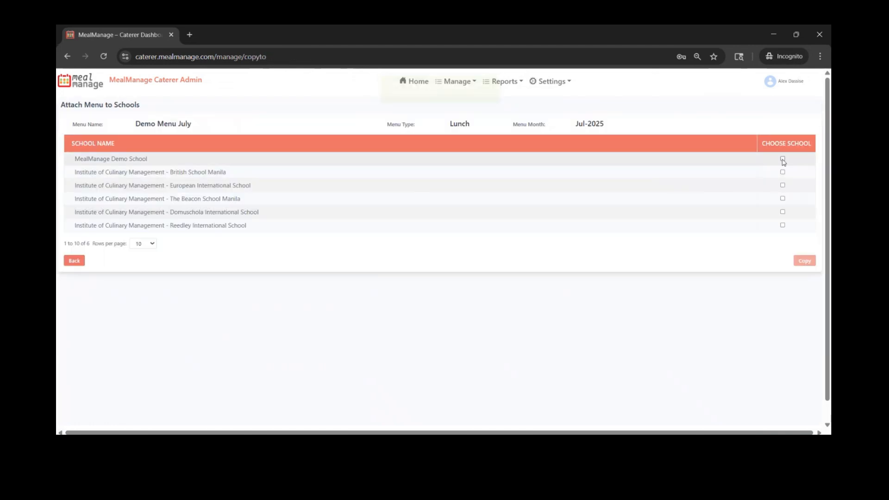
click(783, 159)
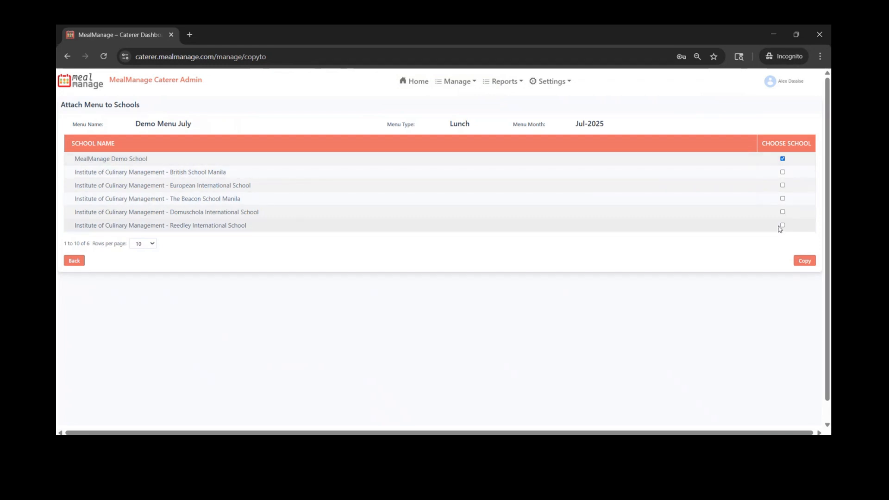
click(805, 260)
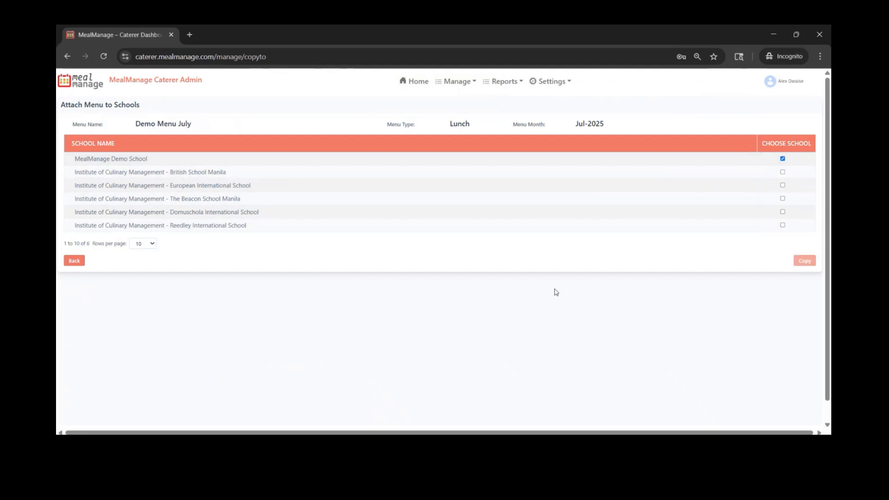
Begin publishing the Demo Menu July school menu for MealManage Demo School without picking any holidays
mouse_move(457, 81)
click(507, 139)
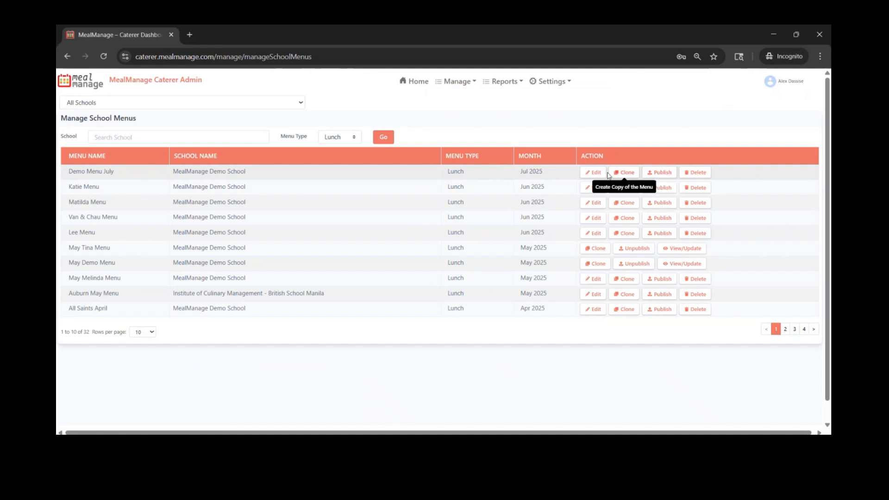
click(666, 173)
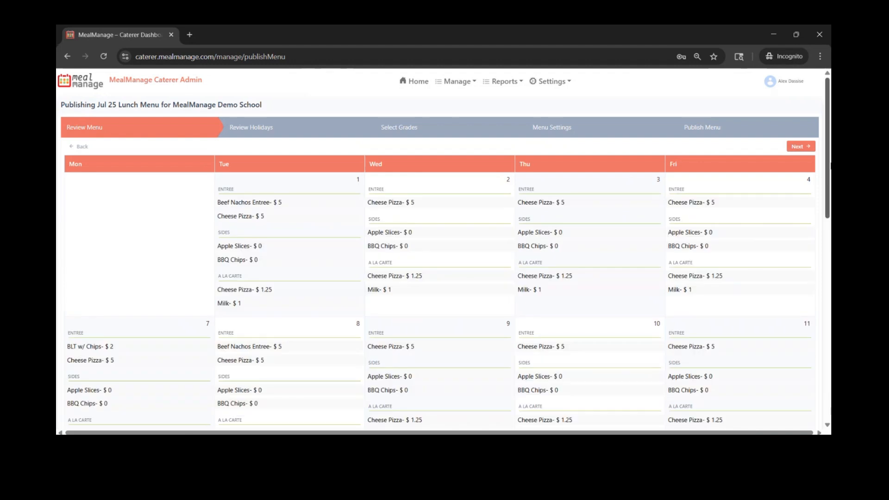
click(797, 148)
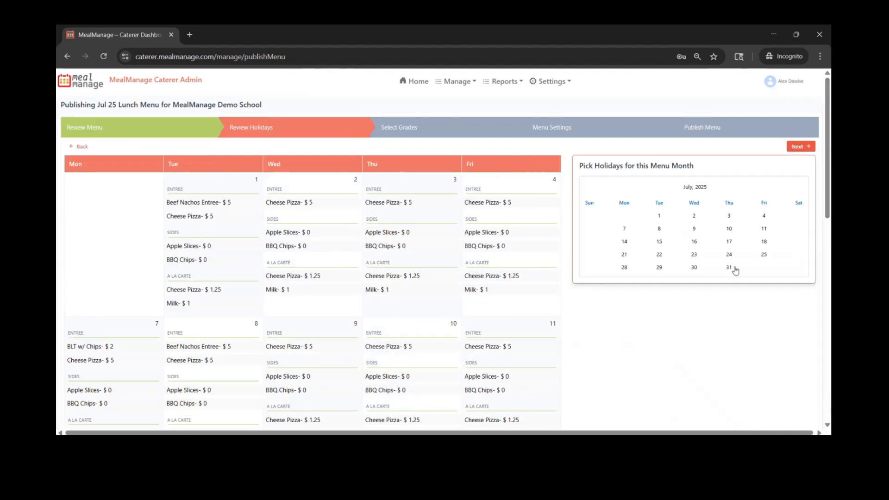
click(805, 149)
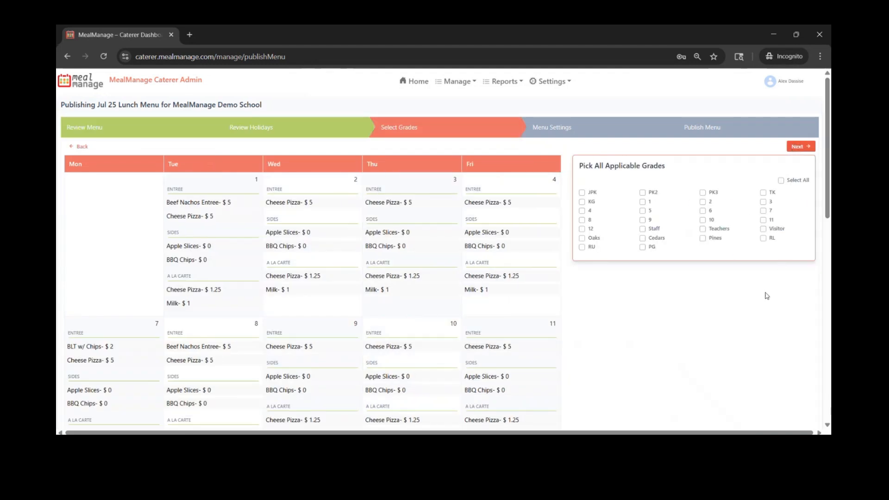
Apply the menu only to grades 9, 10, 11, 12 and Staff, and continue to the menu settings
click(781, 181)
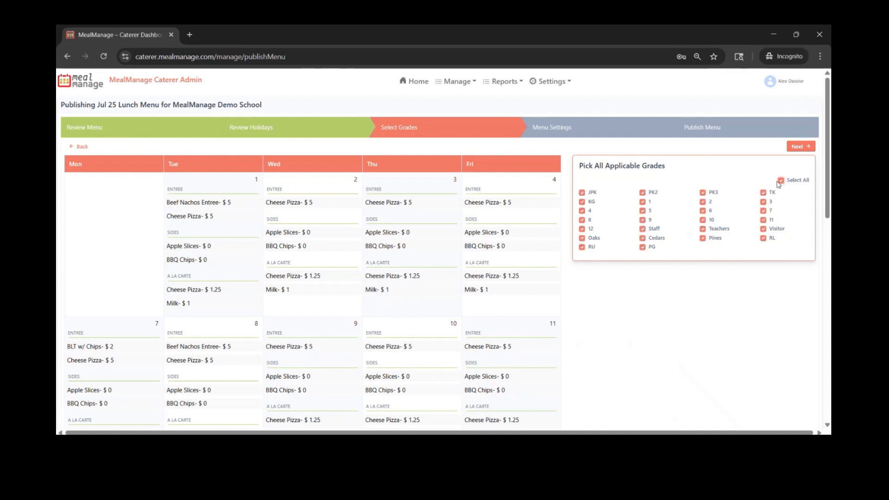
click(781, 182)
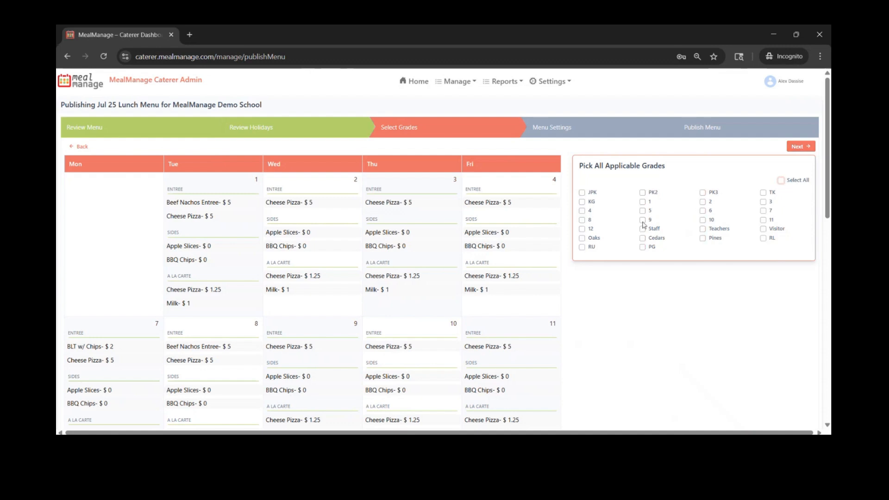
click(643, 220)
click(703, 220)
click(763, 220)
click(582, 229)
click(642, 229)
click(802, 147)
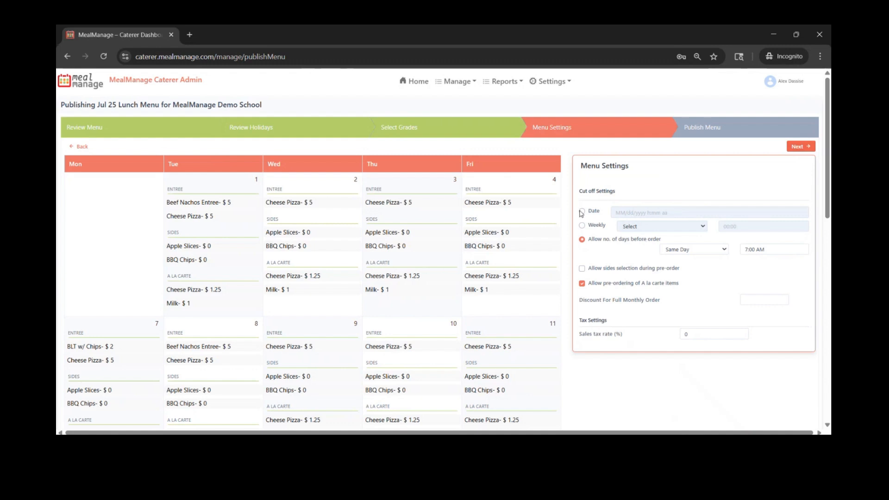
Set a fixed-date order cutoff of 06/27/2025 at 11:00 PM in the menu settings
click(582, 211)
click(688, 216)
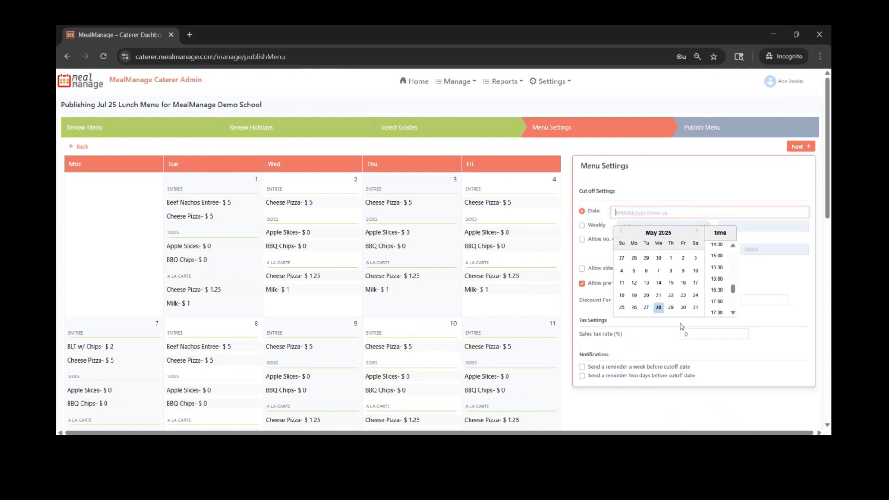
click(697, 231)
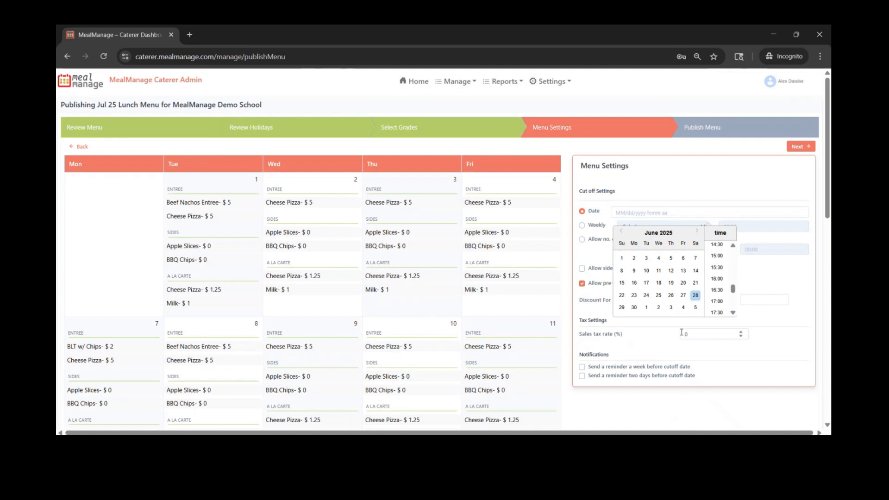
click(681, 298)
scroll(717, 297, down, 3)
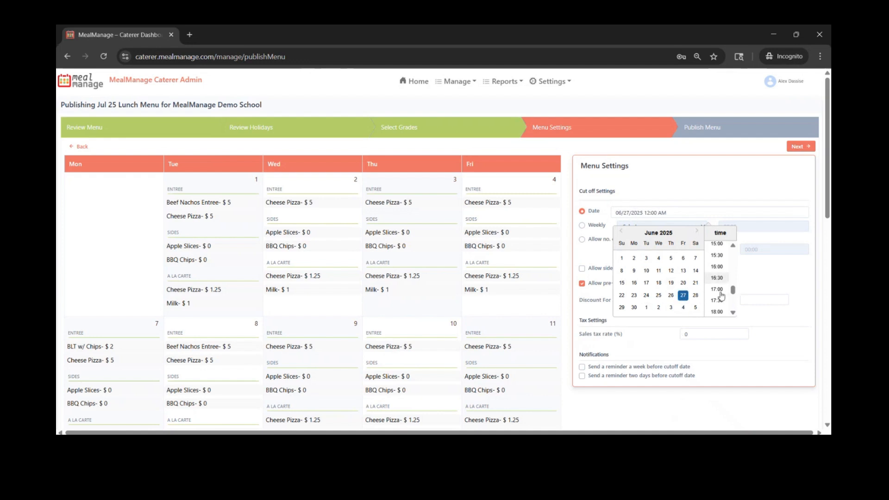
click(716, 299)
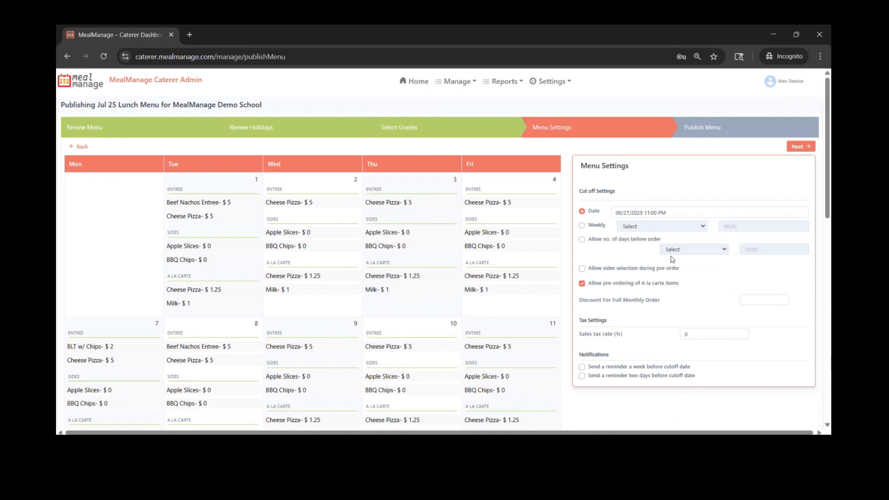
Switch the cutoff to weekly, on Thursday at 11:00 PM
click(583, 226)
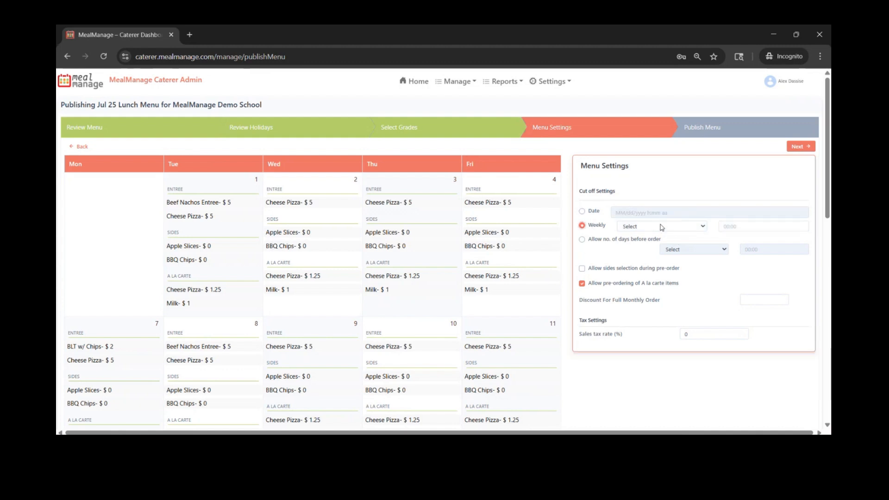
click(662, 227)
click(667, 301)
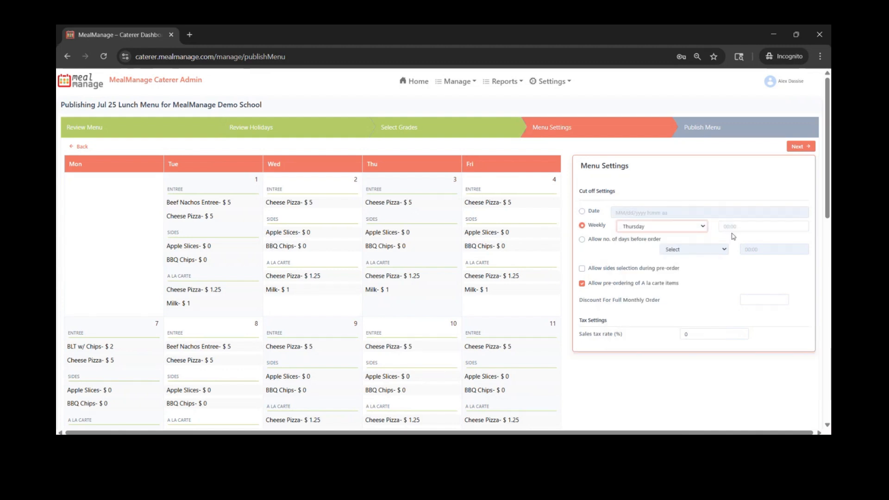
click(737, 227)
click(731, 312)
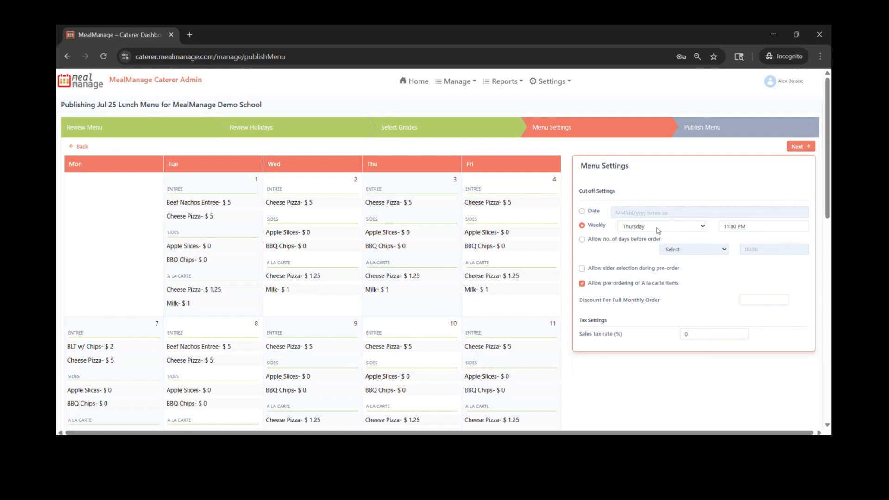
Base the cutoff on the number of days before the order, using Same Day at 9:00 AM
click(582, 239)
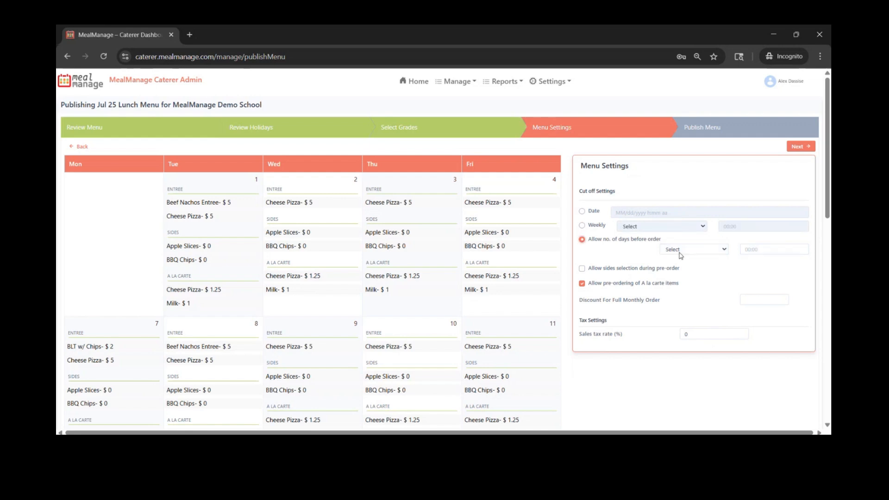
click(713, 251)
click(680, 273)
click(766, 250)
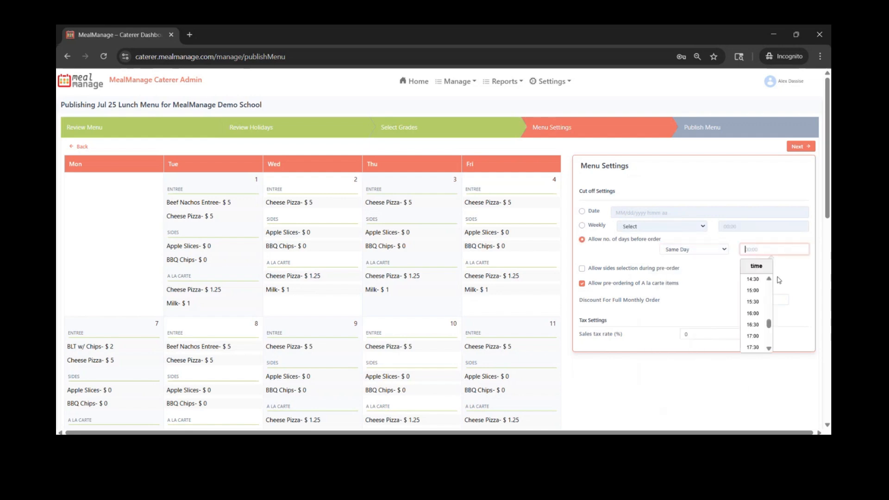
scroll(755, 319, up, 5)
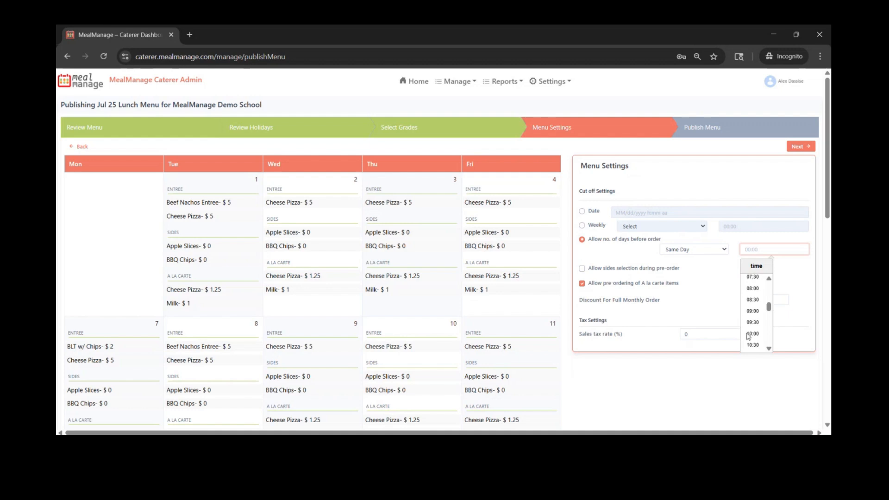
click(753, 305)
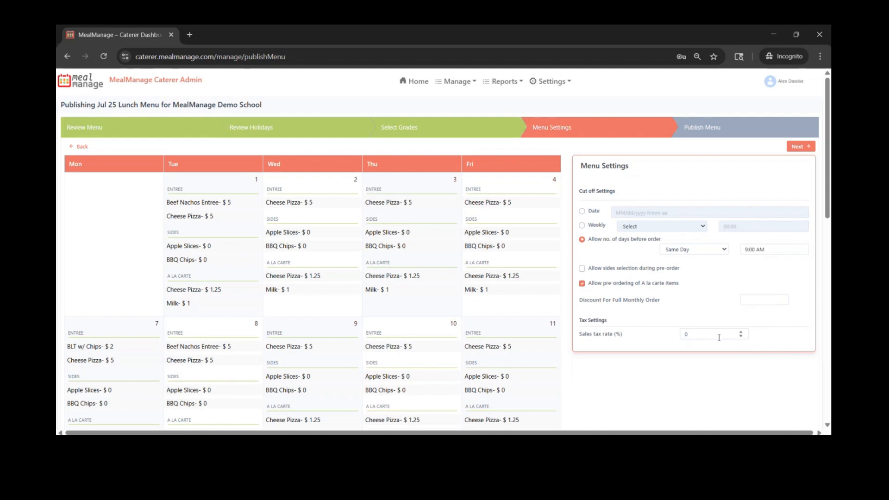
Change the cutoff to 1 day before the order, and toggle pre-ordering of A la carte items off and back on
click(701, 251)
click(703, 285)
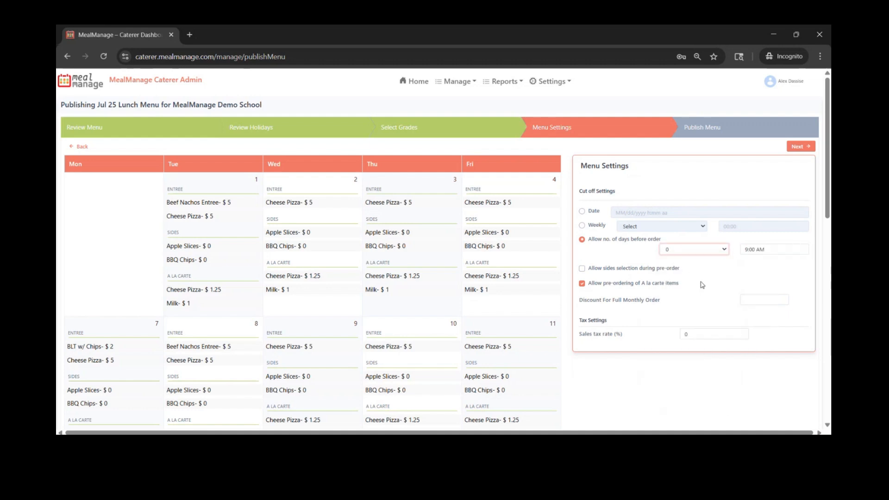
click(719, 253)
click(713, 296)
click(582, 284)
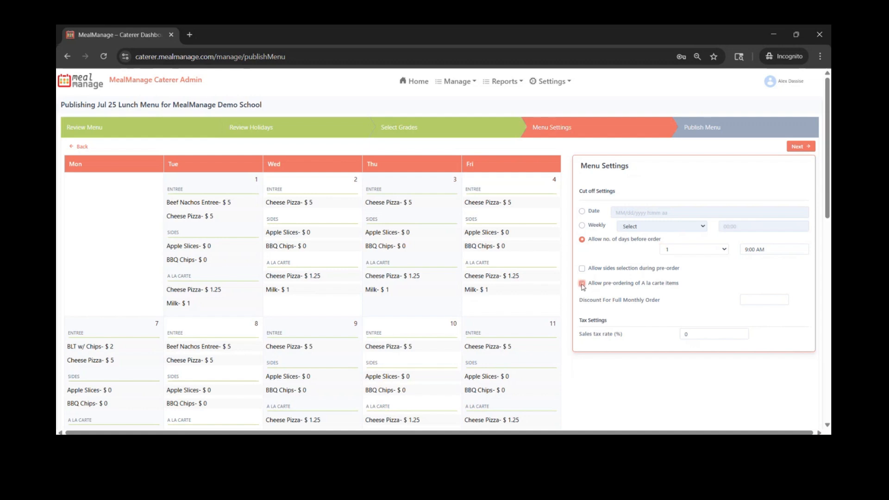
click(582, 284)
Return to a fixed-date order cutoff and set it to 05/28/2025 at 4:30 PM
click(582, 212)
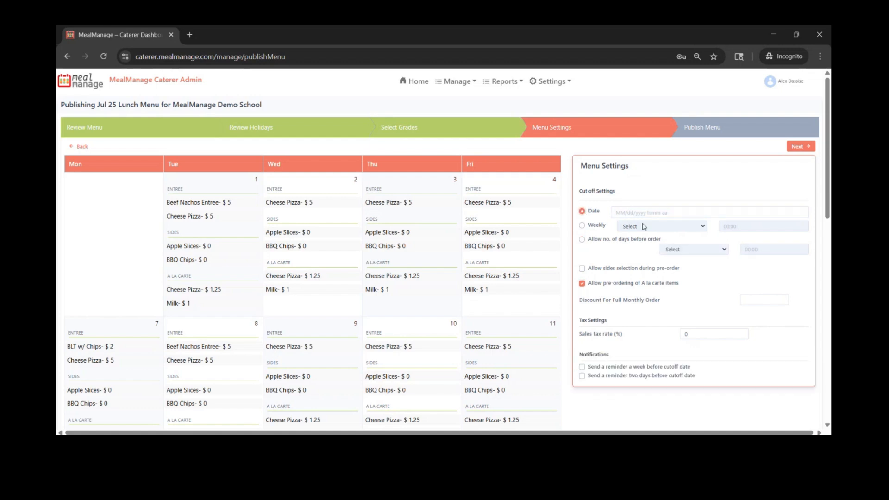
click(655, 216)
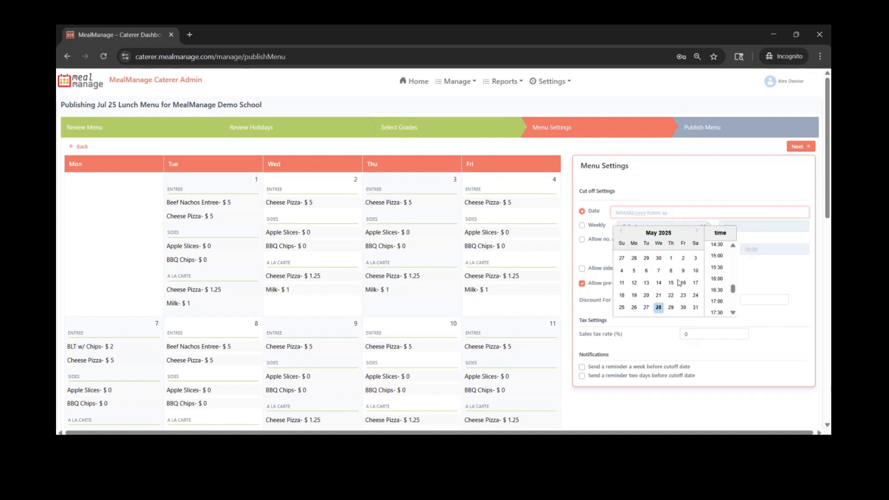
click(721, 296)
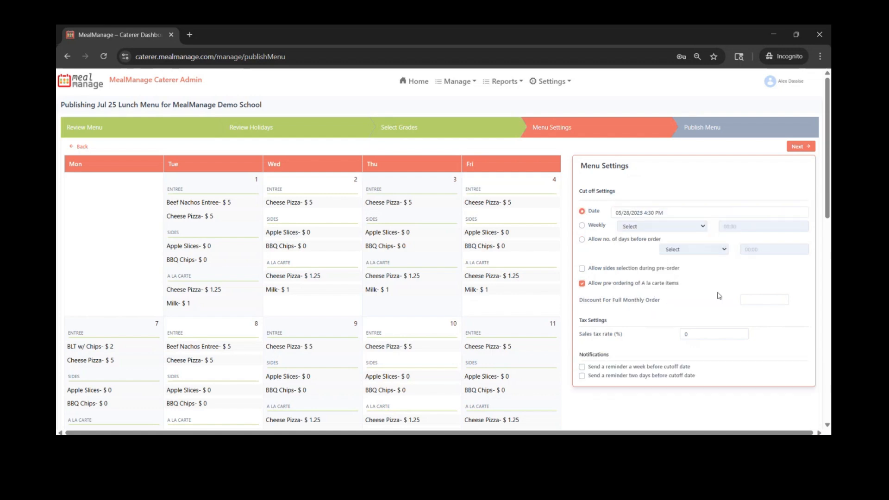
Enable the reminders one week and two days before cutoff, continue to the publishing review, and confirm publishing the menu
click(582, 367)
click(583, 376)
click(800, 146)
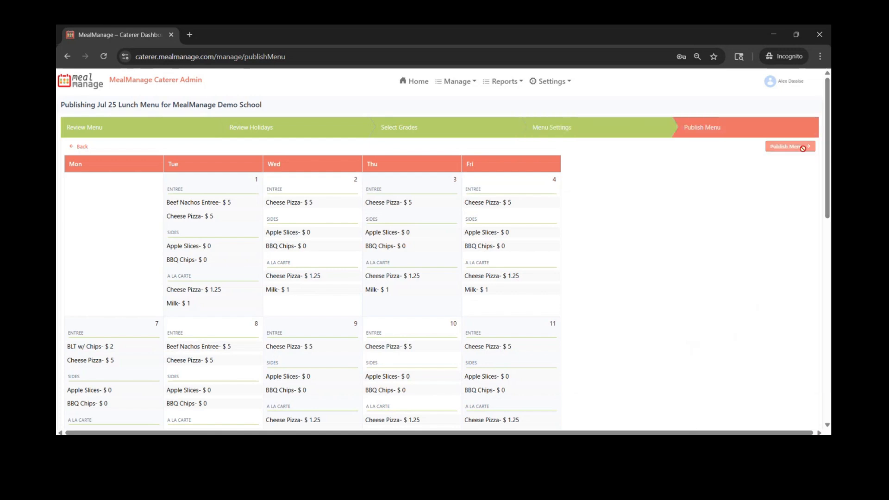
click(606, 266)
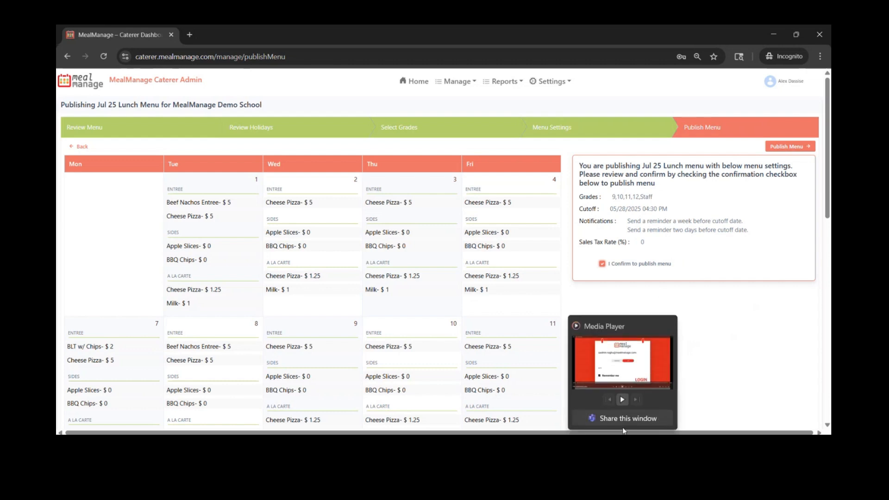
Switch to Media Player, play the POS_PublicSchool_2024 video, and submit the kindergarten student's lunch pre-order
click(623, 371)
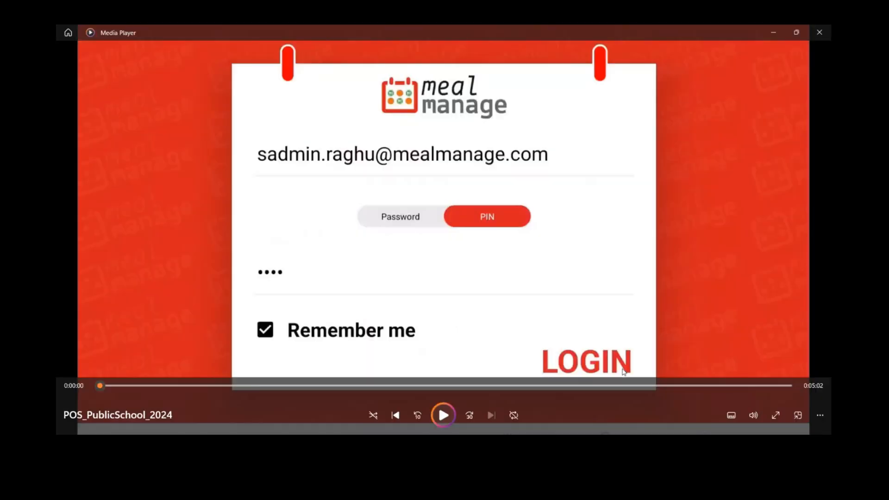
click(443, 414)
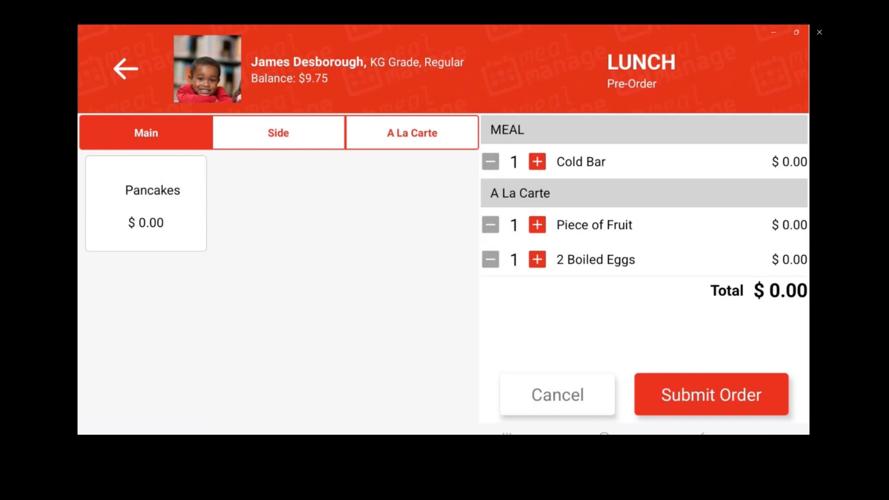
click(711, 395)
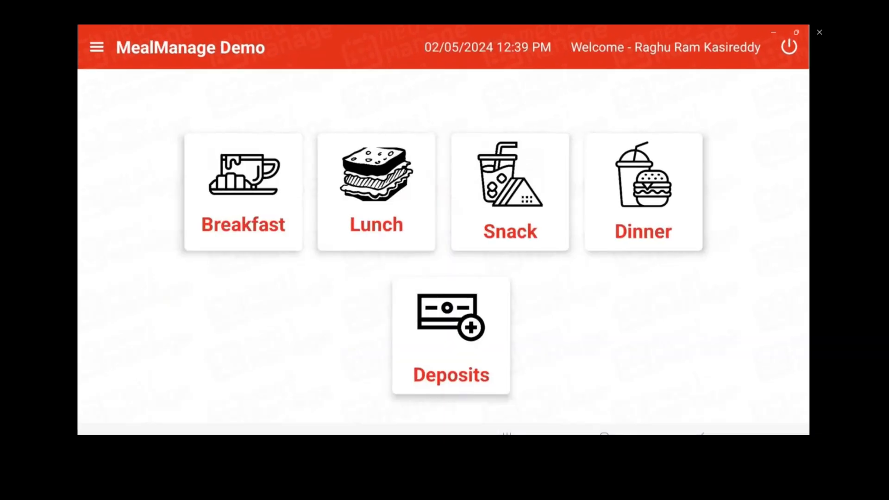
Set the point-of-sale Student Lookup method to Scan and close the settings
click(96, 47)
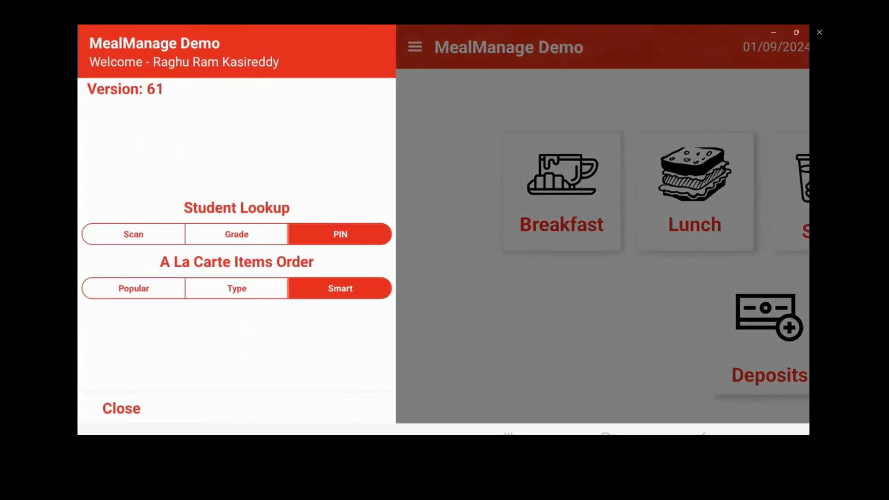
click(132, 240)
click(507, 333)
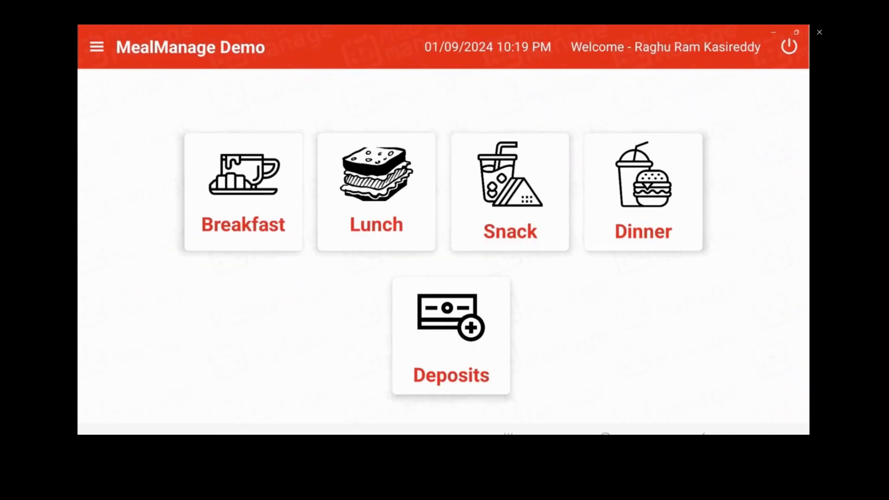
Submit a lunch order of Pancakes, Orange Juice and Piece of Fruit for the 11th-grade student
click(363, 223)
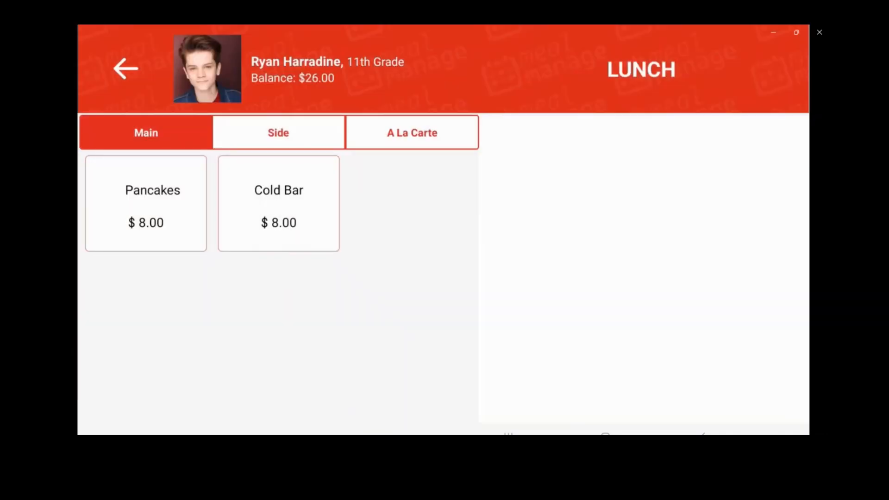
click(163, 238)
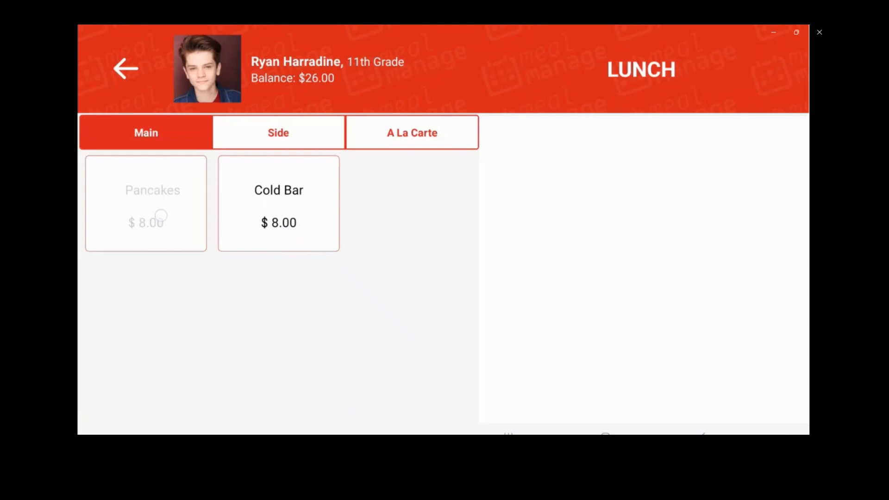
click(278, 204)
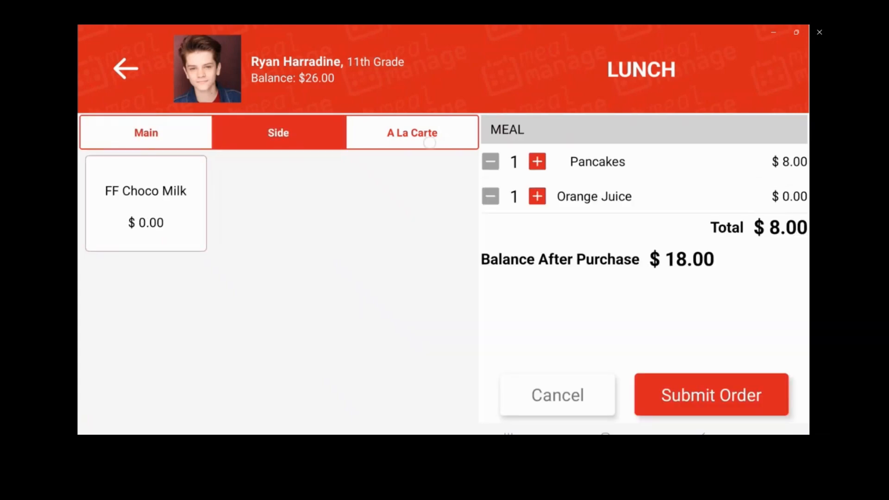
click(411, 204)
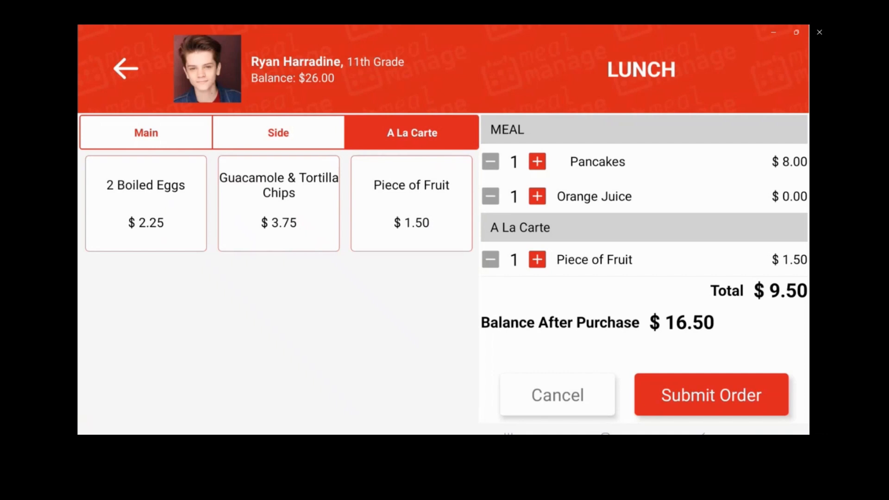
click(741, 396)
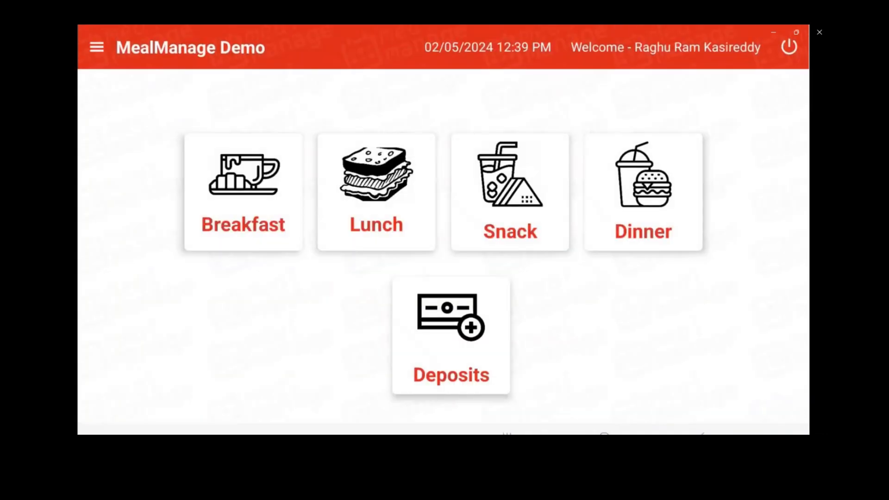
Change the Student Lookup method to Grade and close the settings
click(97, 47)
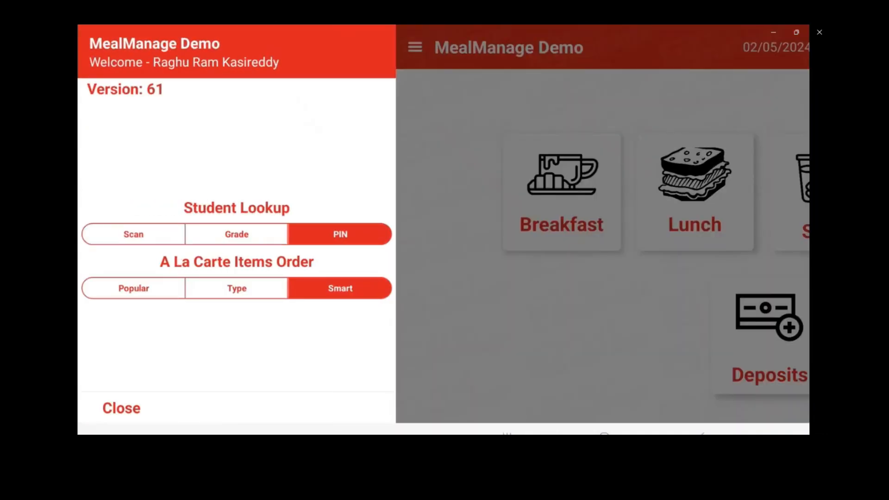
click(257, 233)
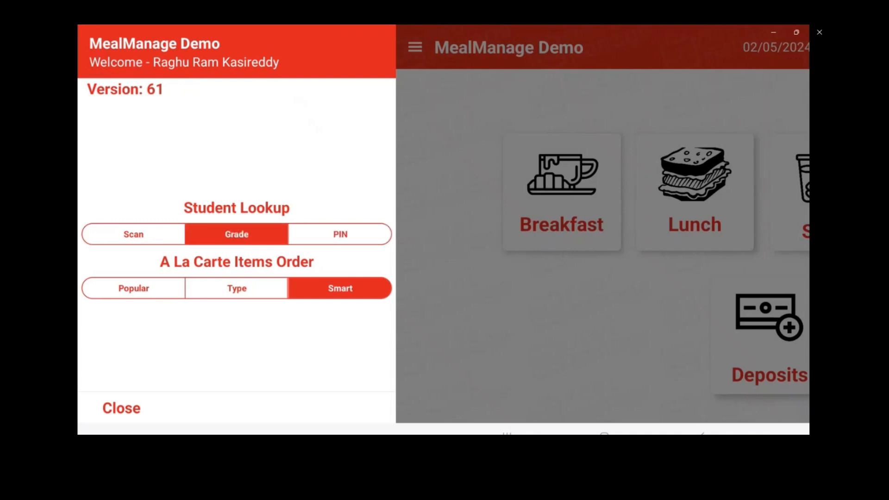
click(121, 408)
Start a lunch order, filter the student list to grade 7 and one teacher's class, and select a student
click(376, 192)
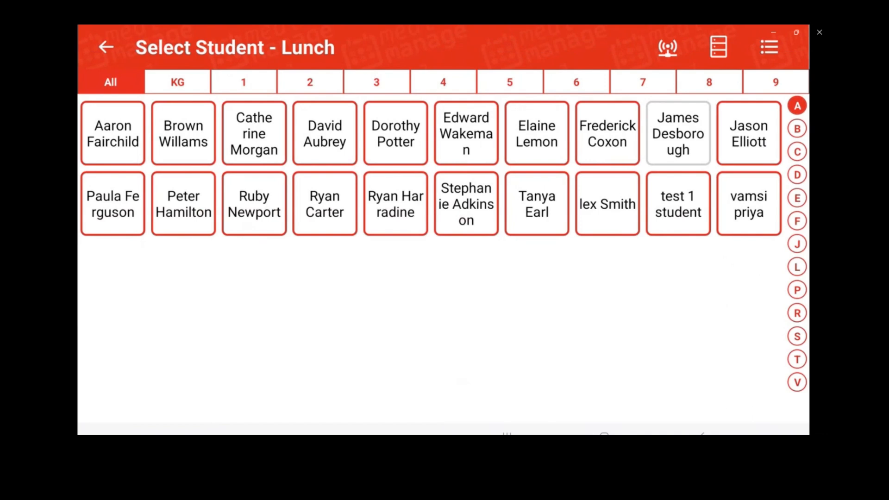
click(643, 82)
click(270, 107)
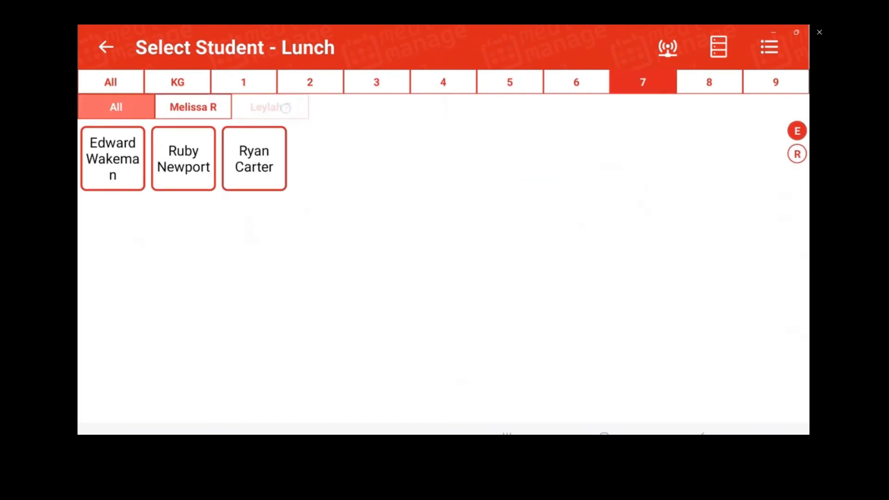
click(112, 158)
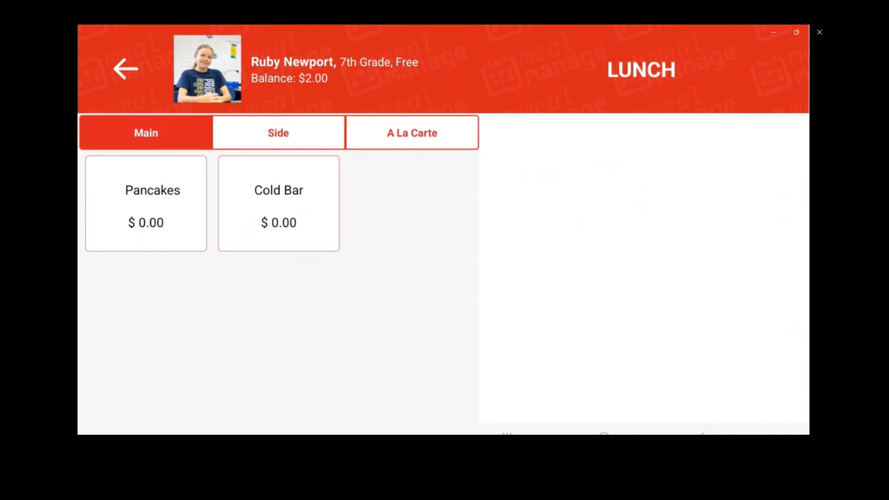
Submit a lunch order of Pancakes, Orange Juice and Piece of Fruit for the 7th-grade student, and filter the student list to grade 5
click(175, 207)
click(279, 133)
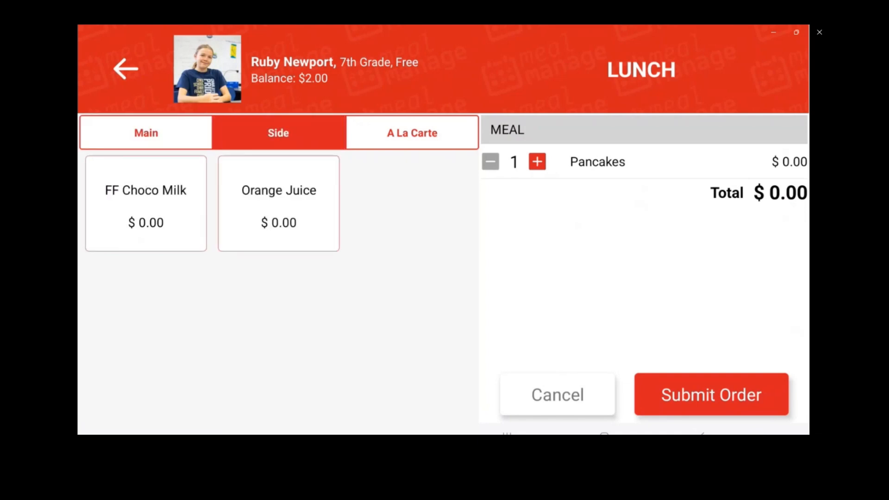
click(278, 204)
click(431, 135)
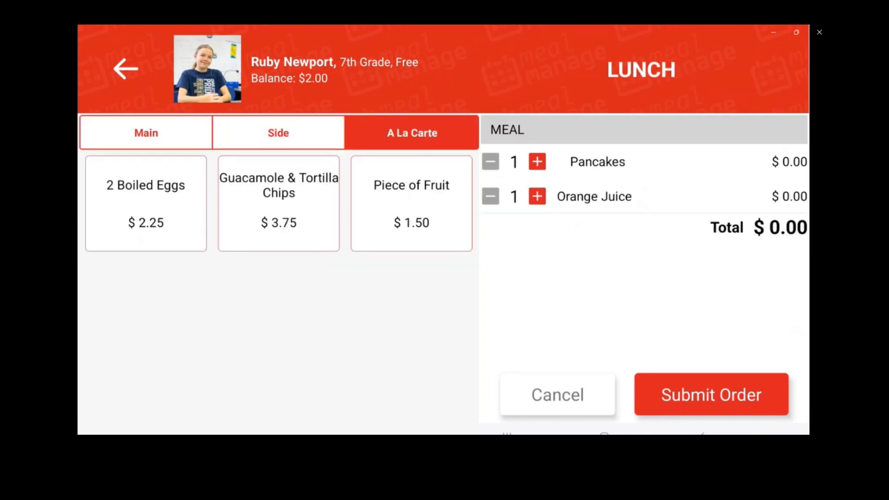
click(411, 204)
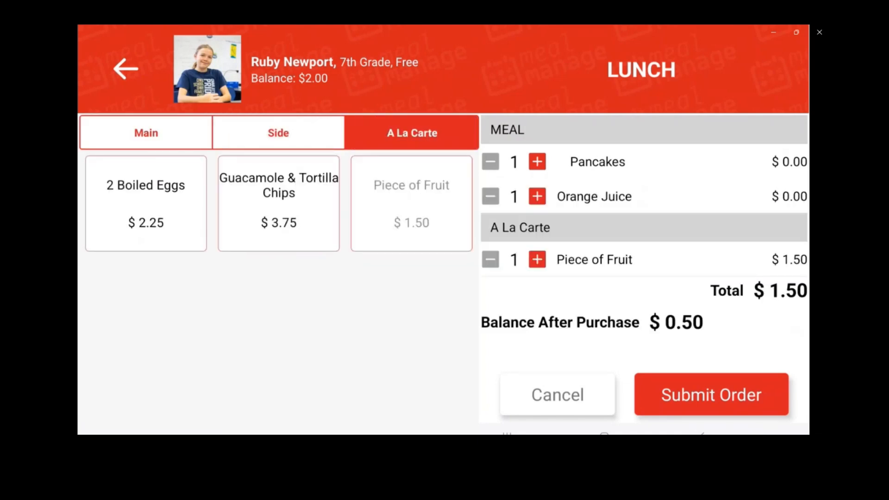
click(711, 395)
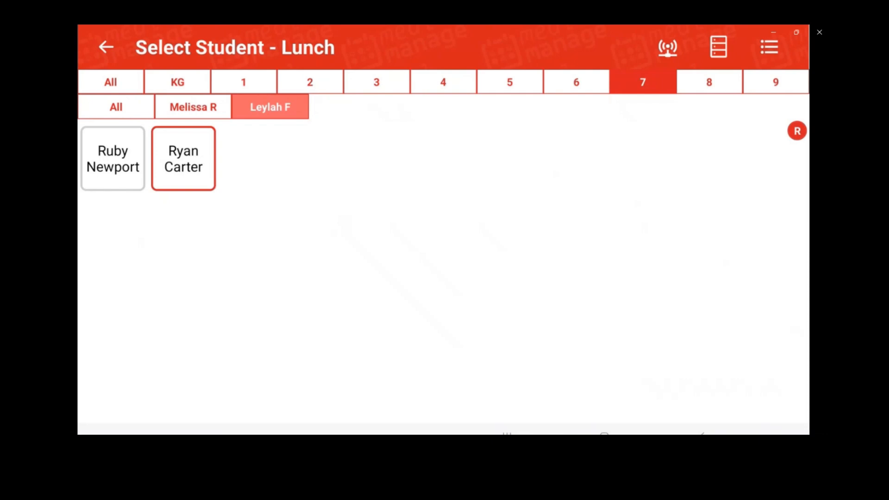
click(509, 82)
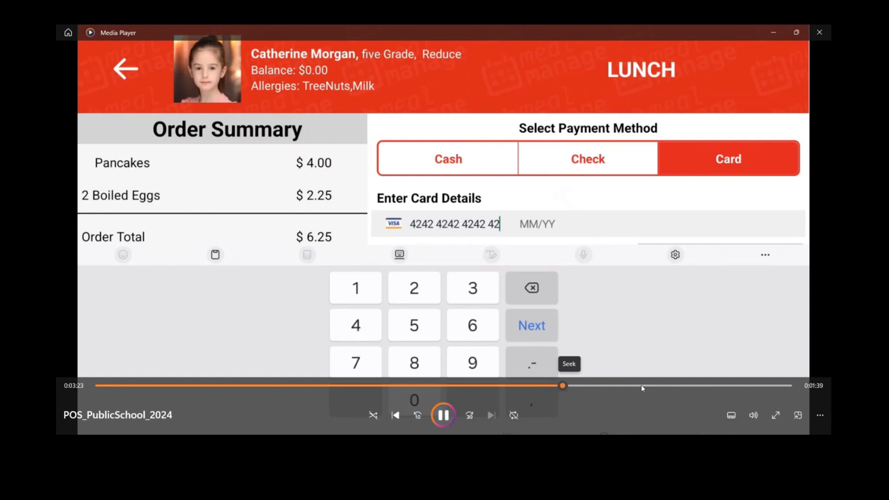
In Media Player, skip the POS_PublicSchool_2024 video to the Transactions list, and play it through the deposit demo, pausing on the meal selection screen
click(641, 385)
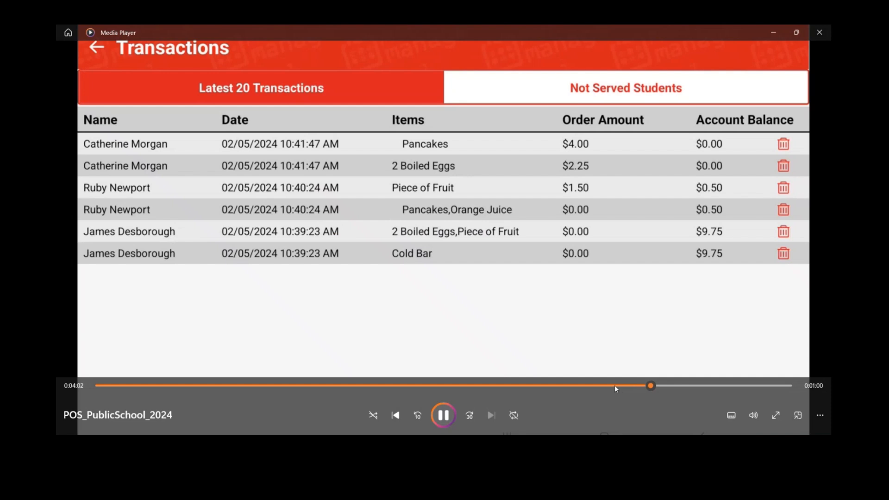
click(615, 385)
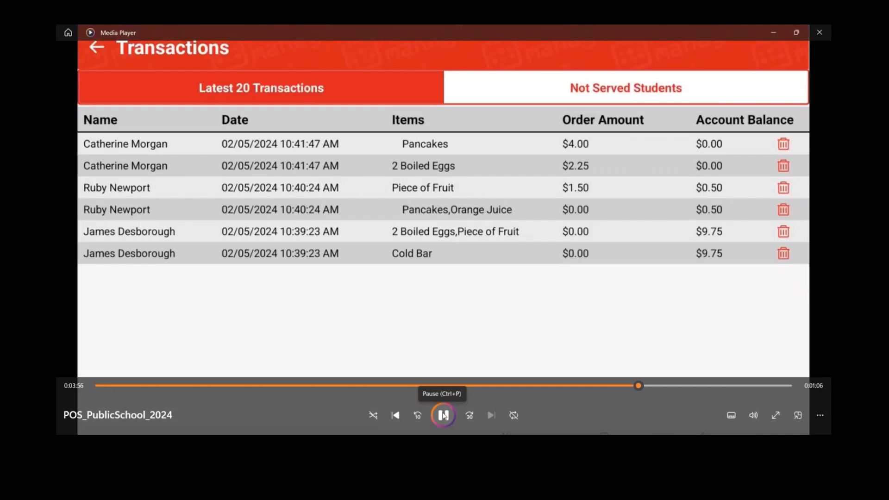
click(443, 415)
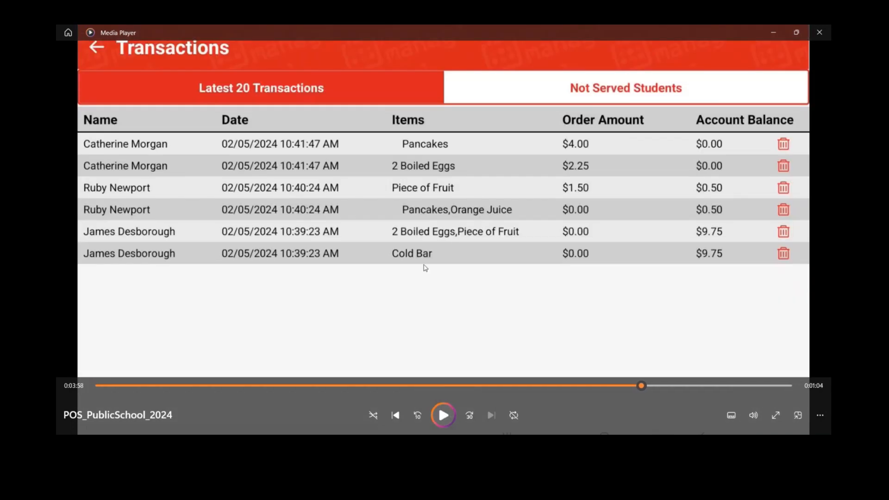
click(443, 415)
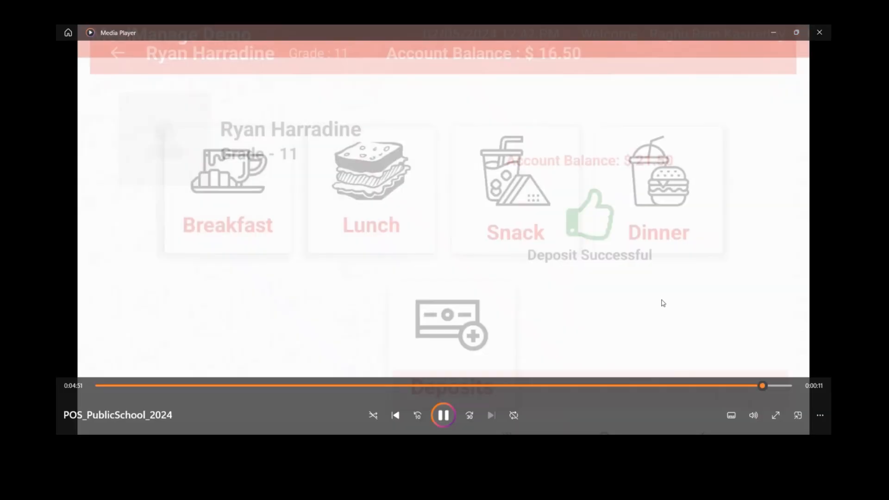
click(447, 414)
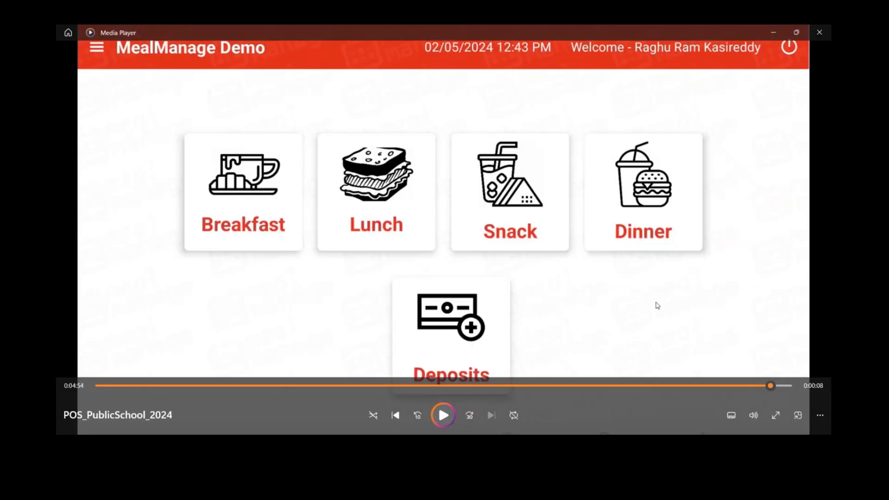